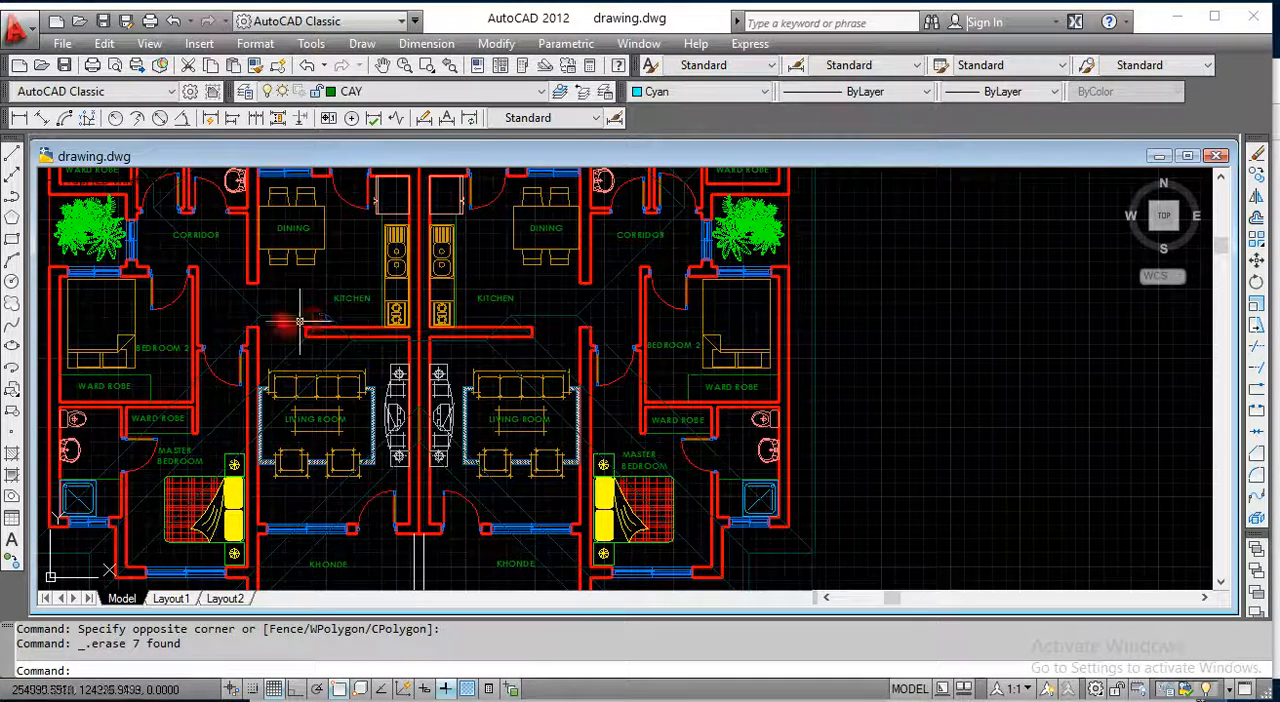
Step: Draw a tall, narrow rectangle in the empty space just east of the floor plan
left_click(12, 242)
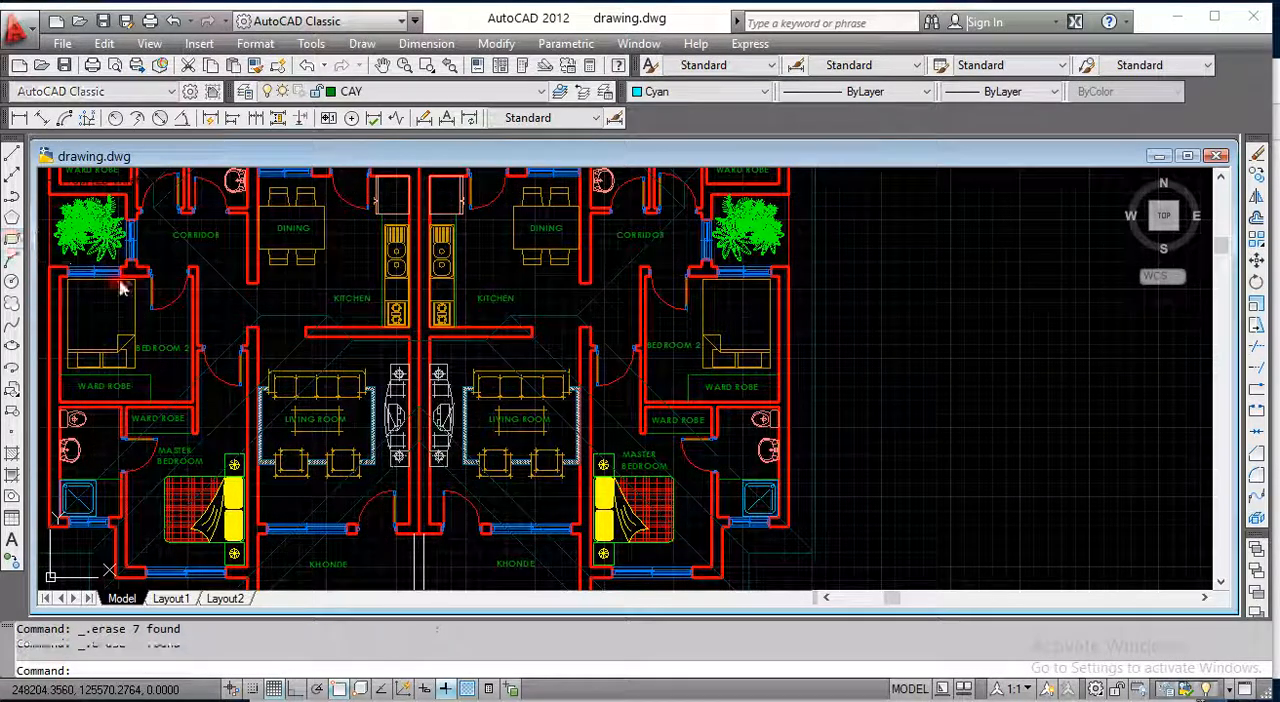
left_click(855, 232)
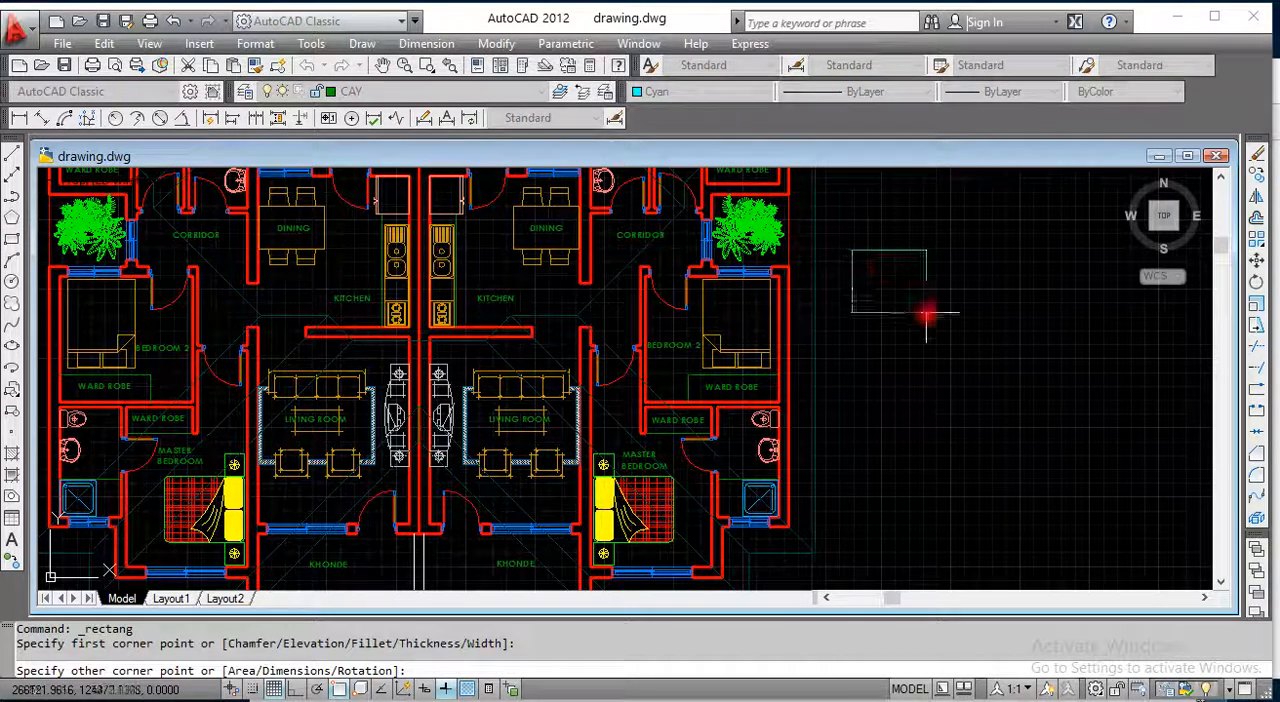
left_click(885, 484)
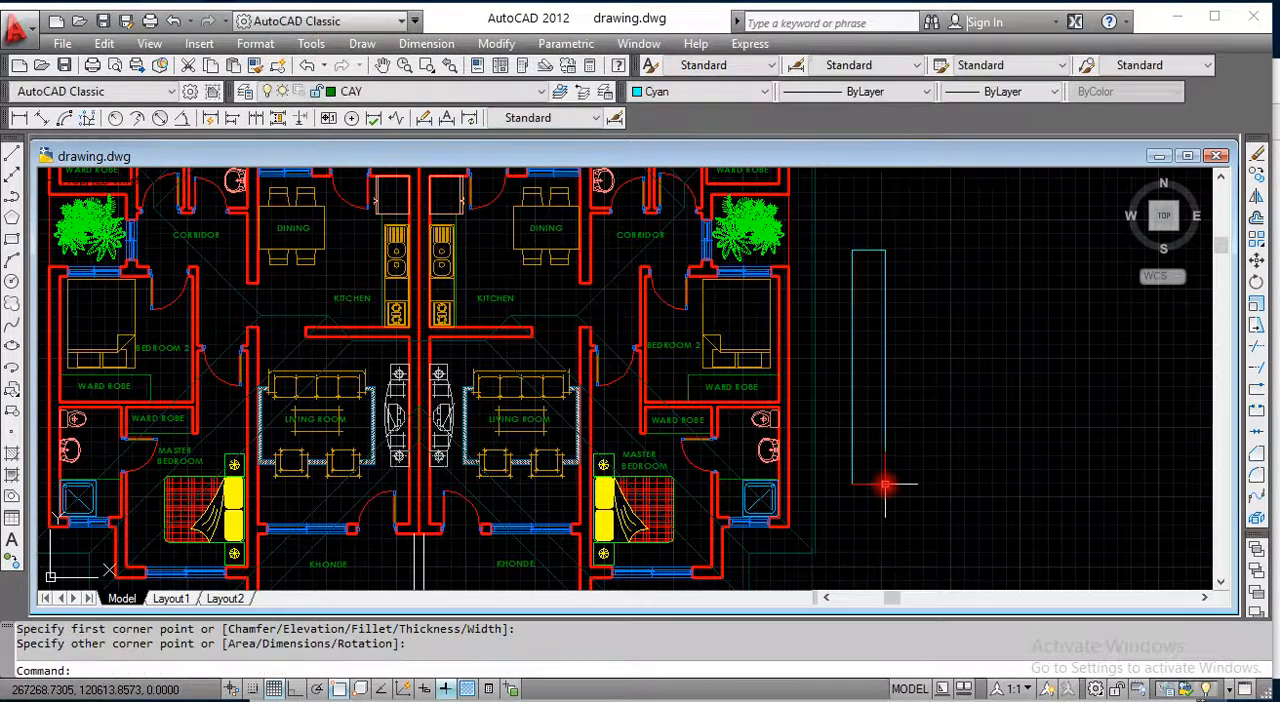
left_click(851, 310)
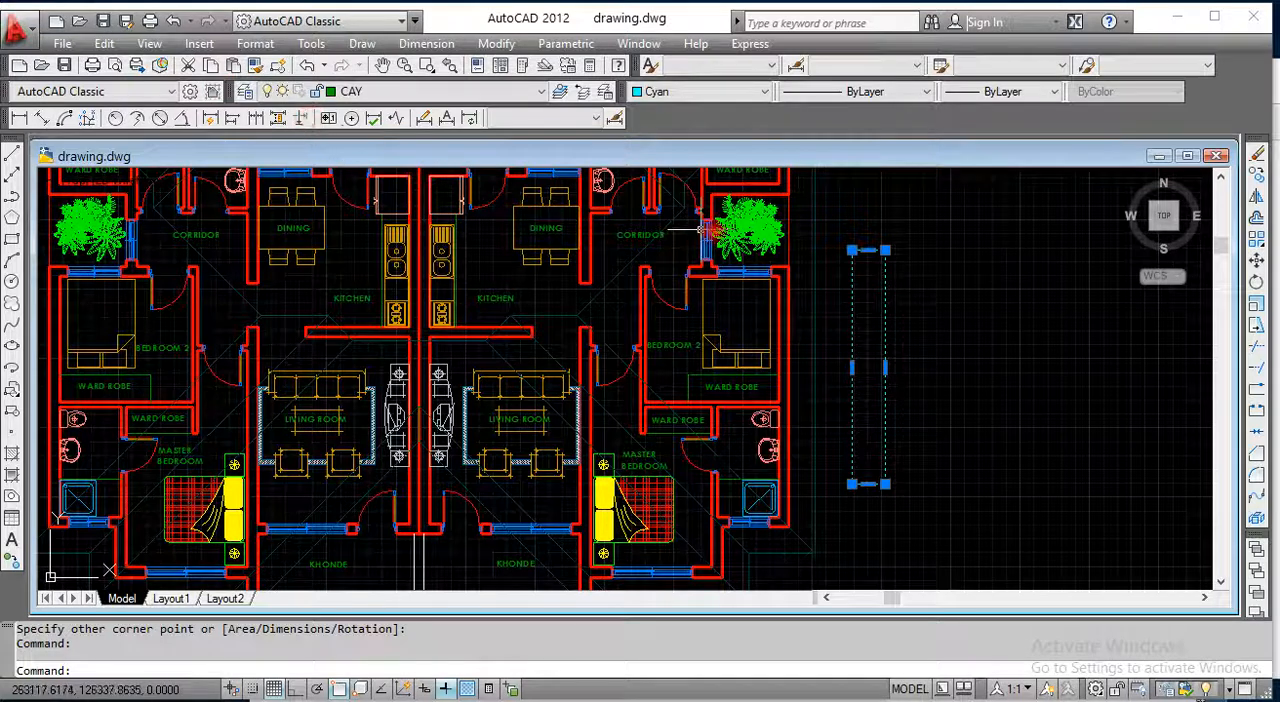
key("Escape")
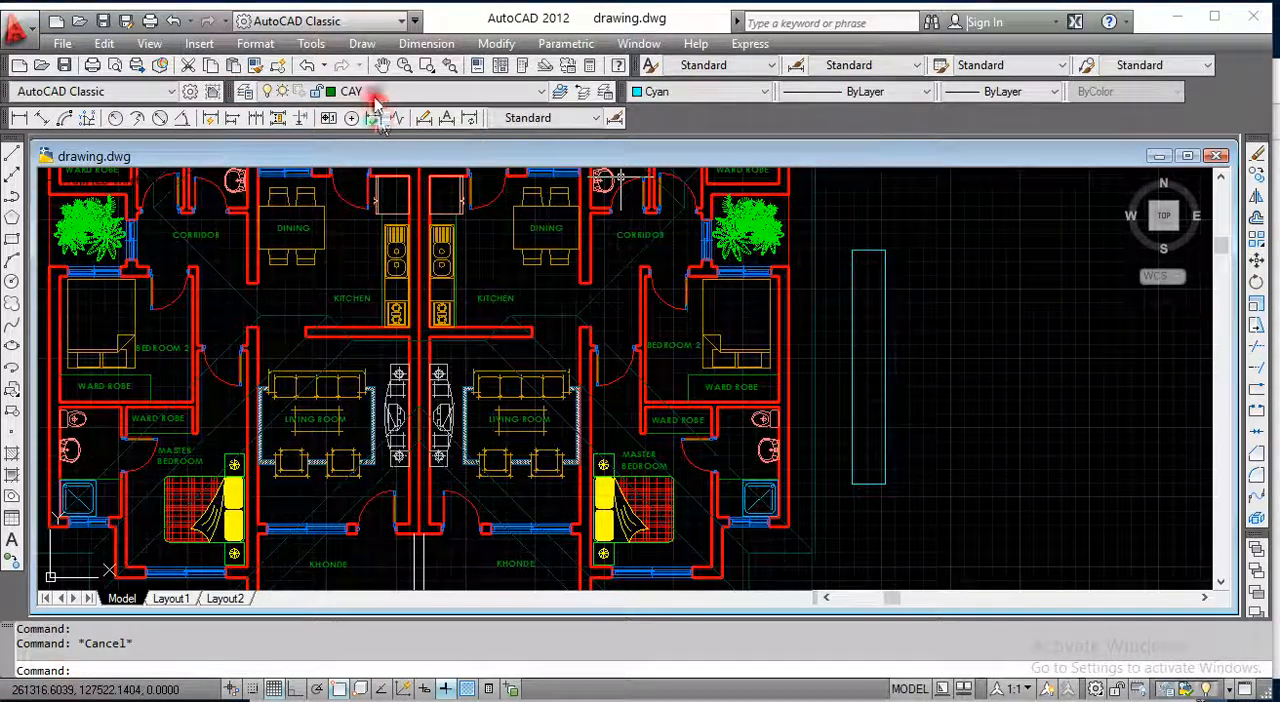
Step: Match the new rectangle's properties to a red wall of the floor plan
left_click(255, 67)
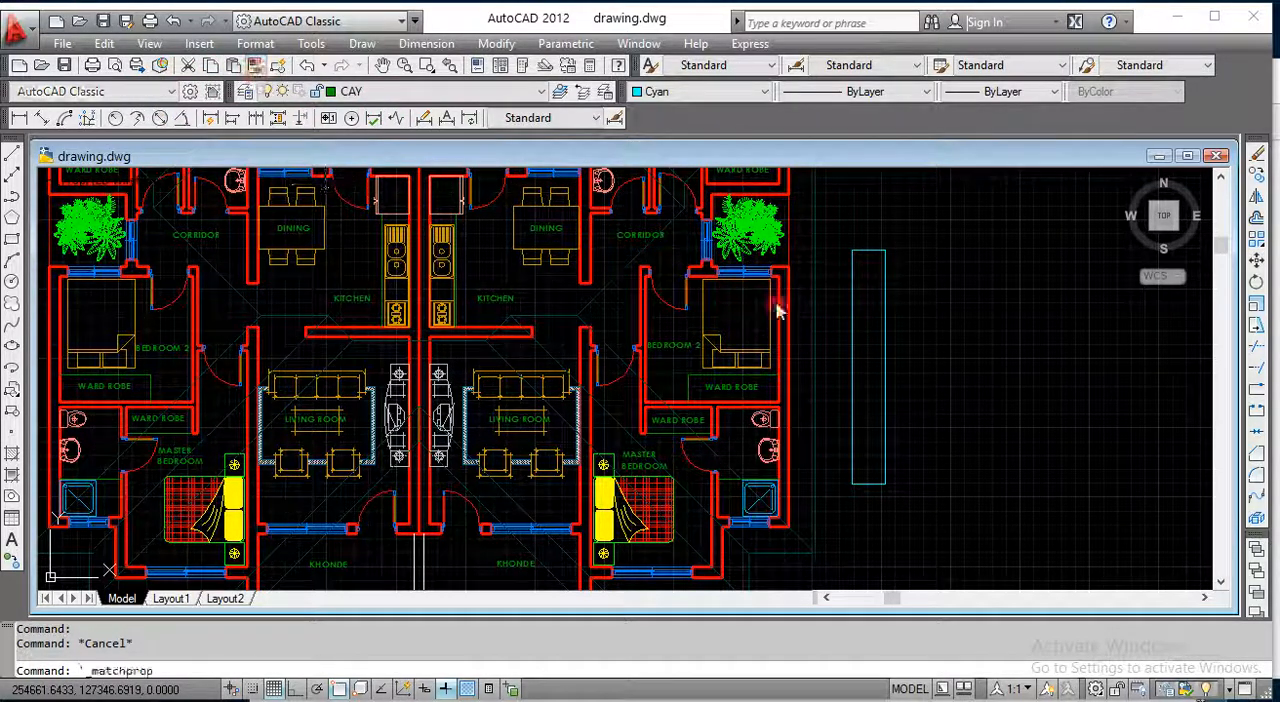
left_click(605, 240)
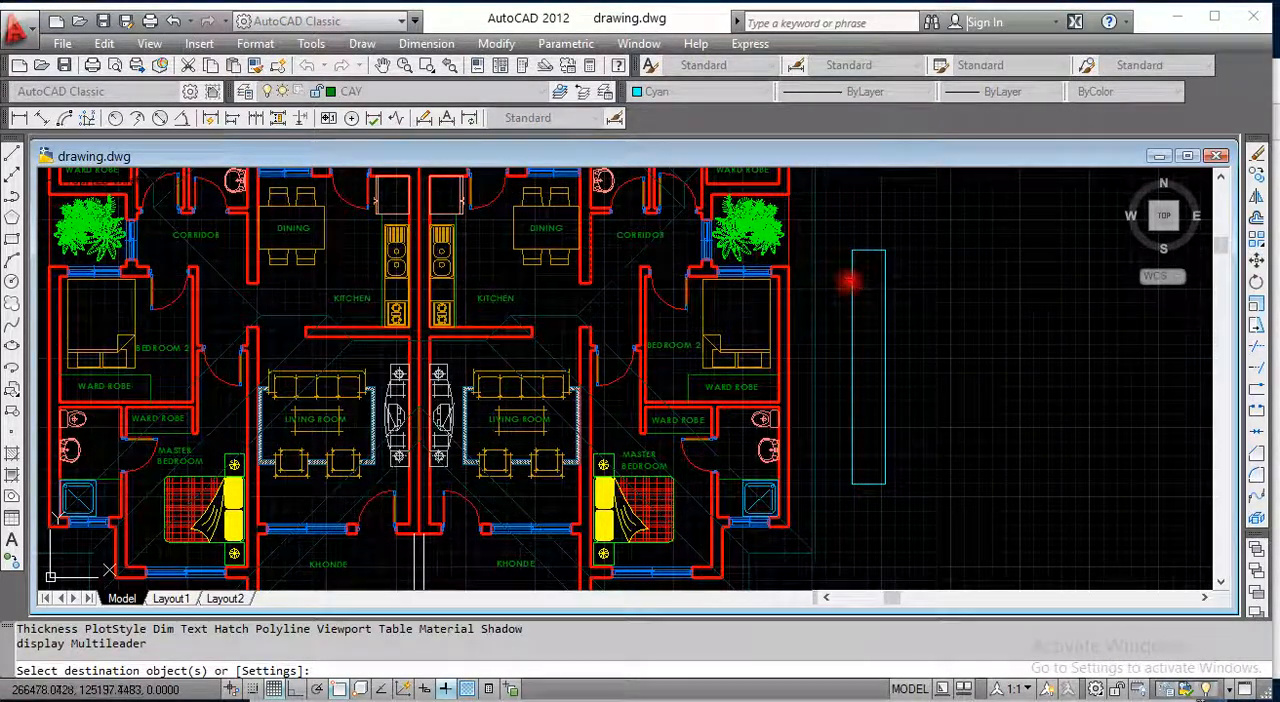
left_click(854, 290)
right_click(877, 304)
left_click(890, 310)
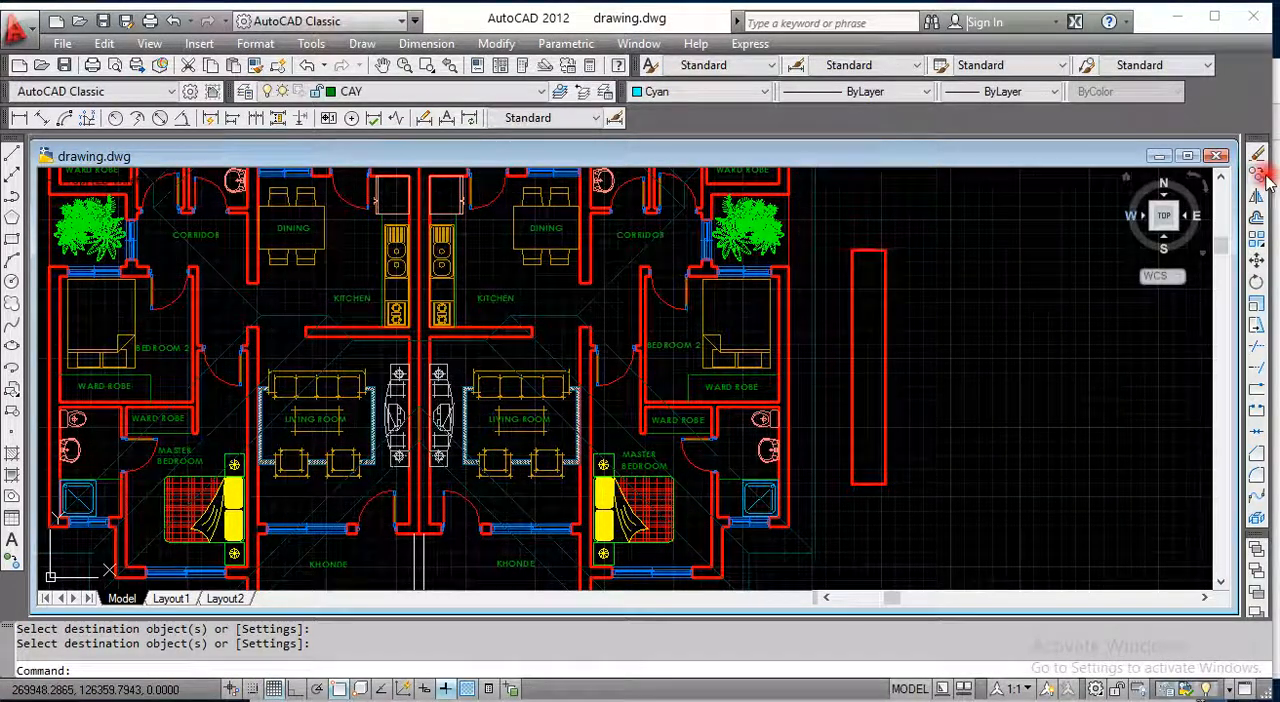
Step: Copy the red rectangle three times in a horizontal row to its right with Ortho on
left_click(1258, 174)
left_click(885, 263)
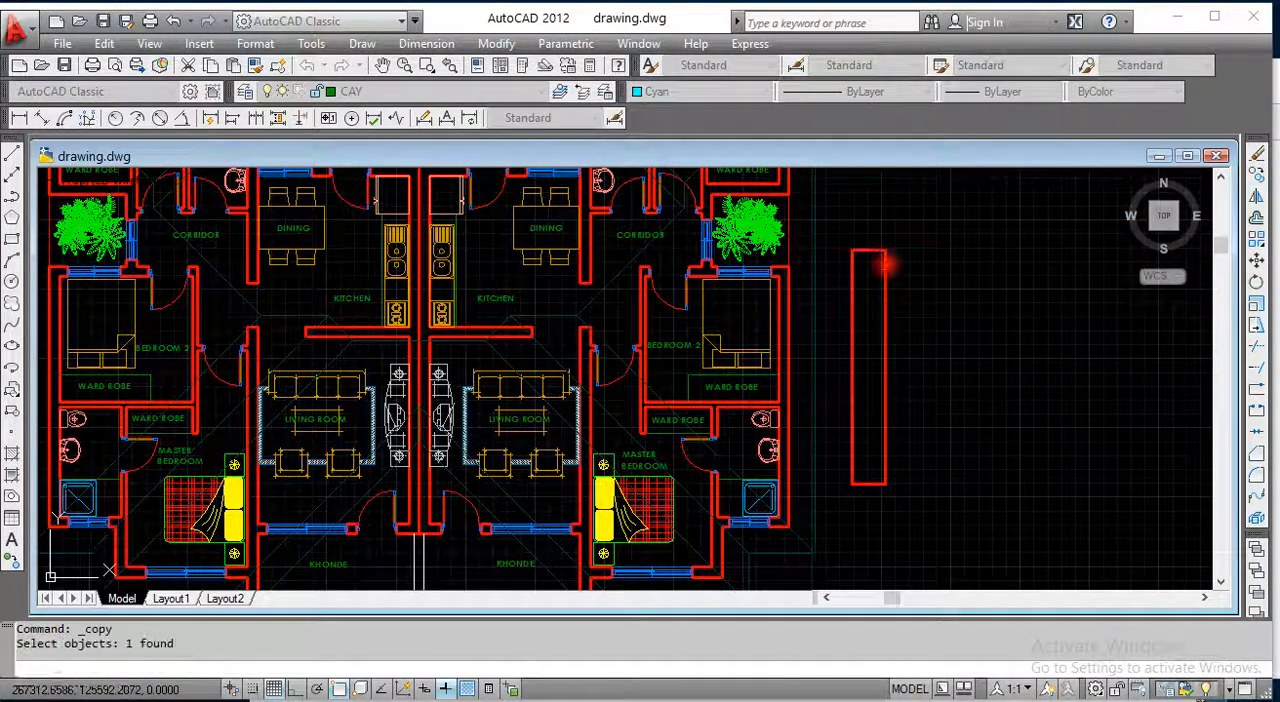
key("Return")
left_click(885, 262)
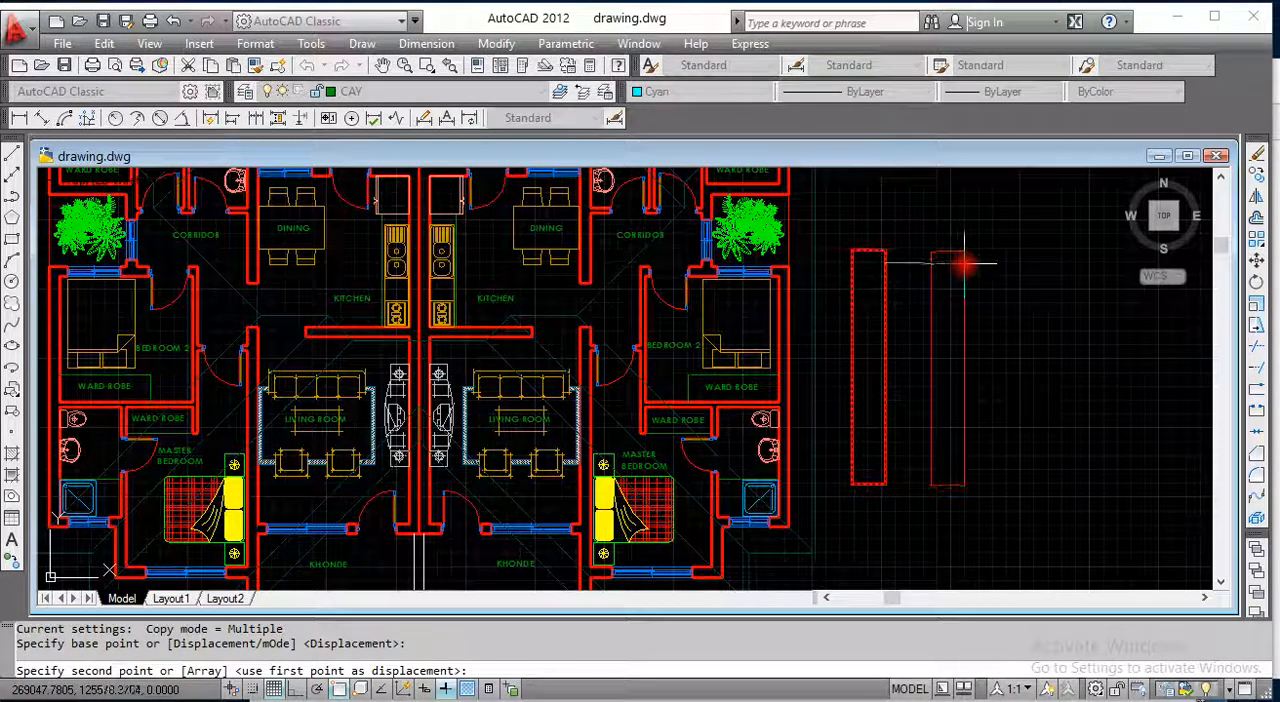
key("F8")
left_click(966, 262)
left_click(1040, 262)
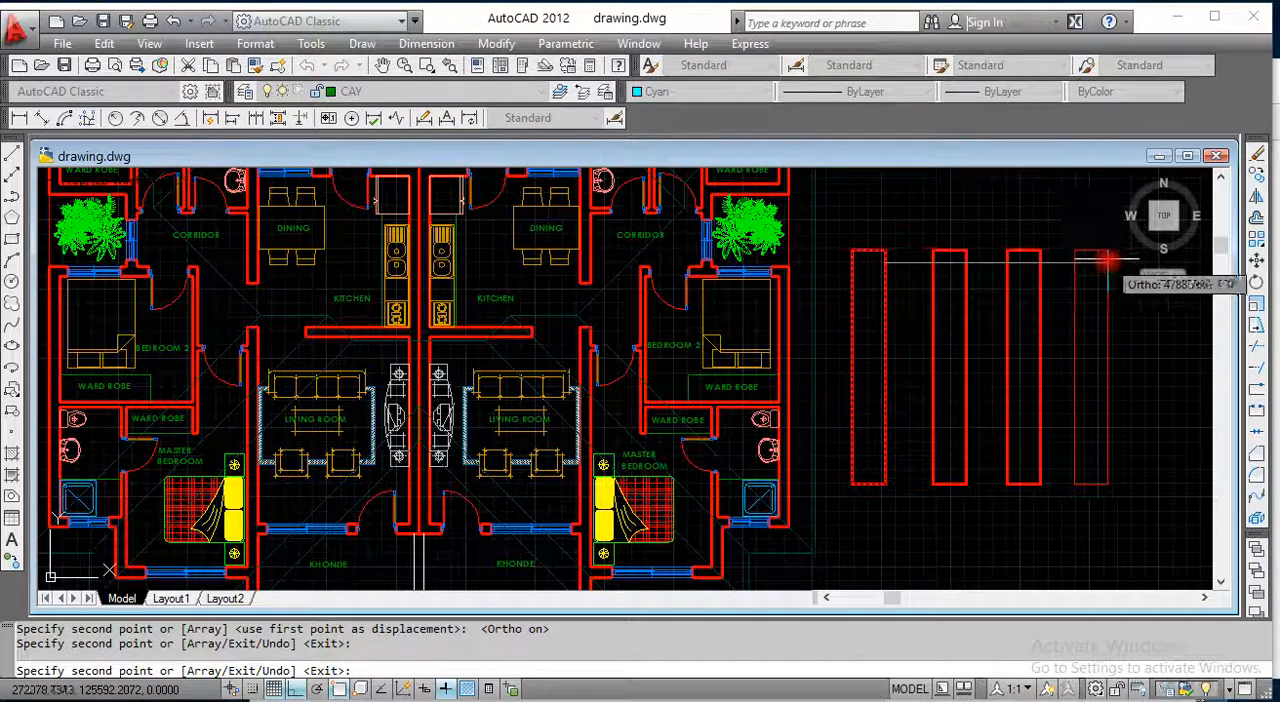
left_click(1108, 262)
right_click(1108, 263)
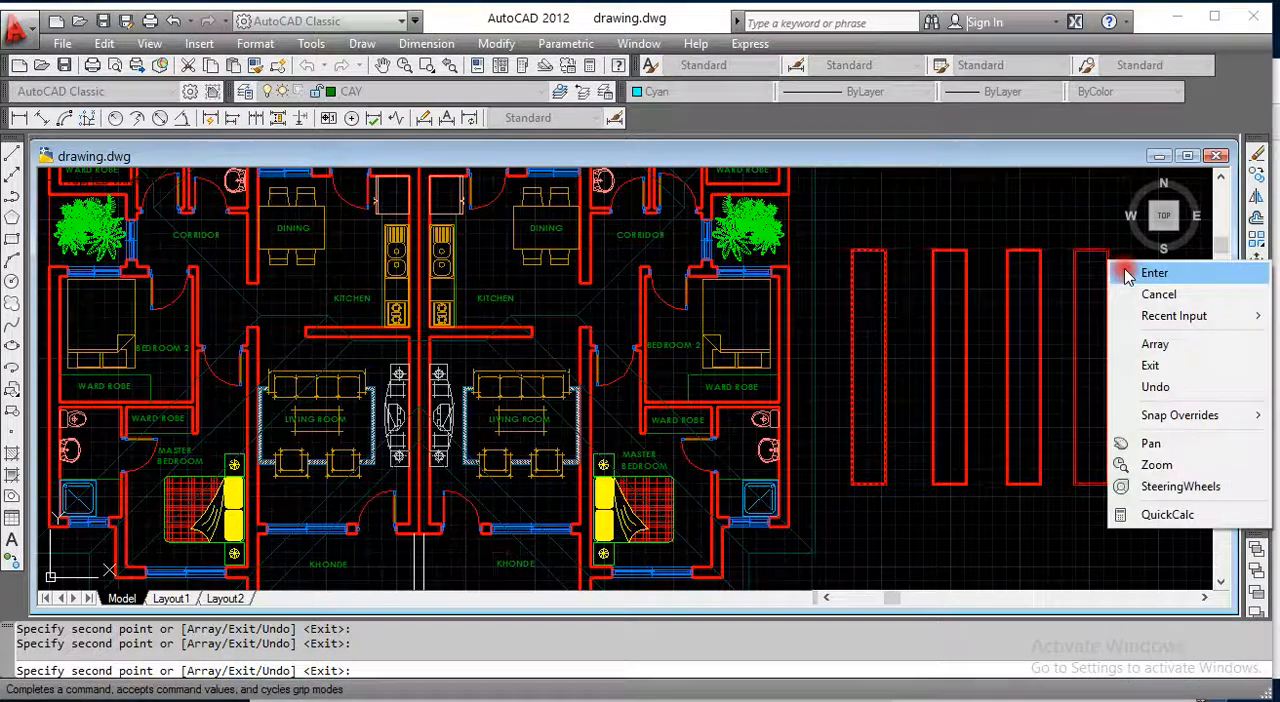
left_click(1127, 274)
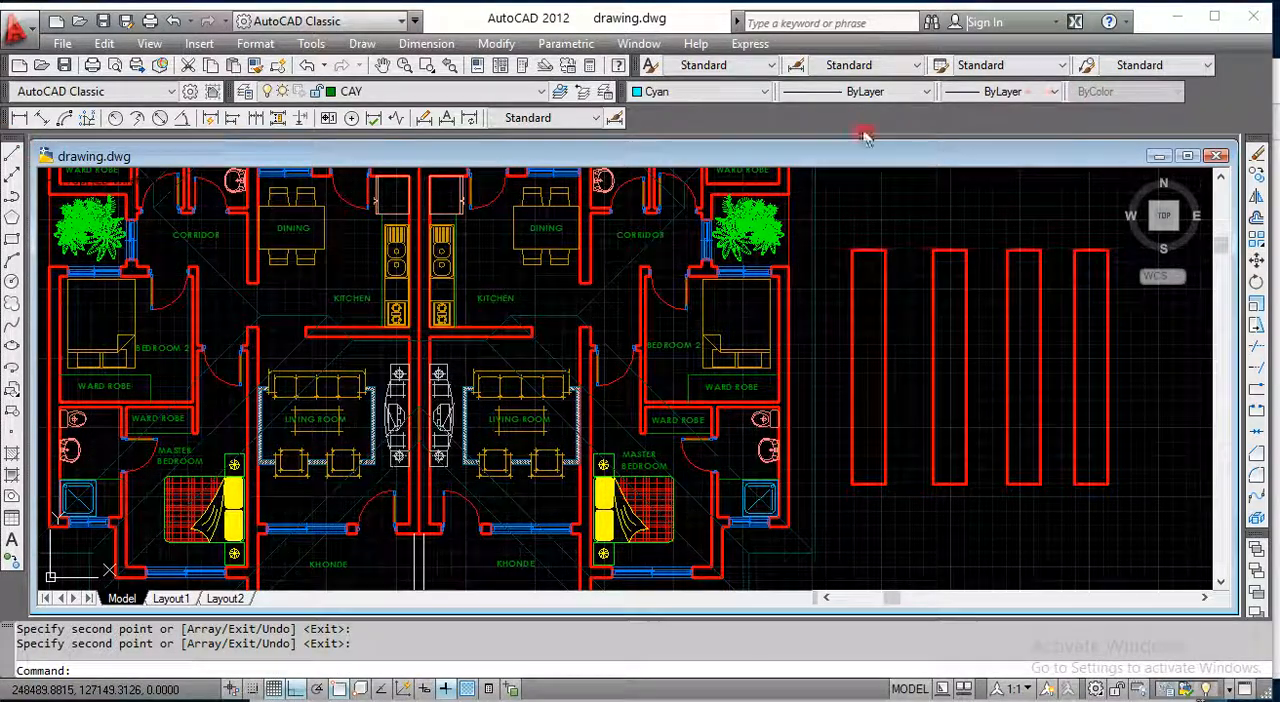
Step: Hide the Draw toolbar and display it again
right_click(697, 118)
mouse_move(774, 123)
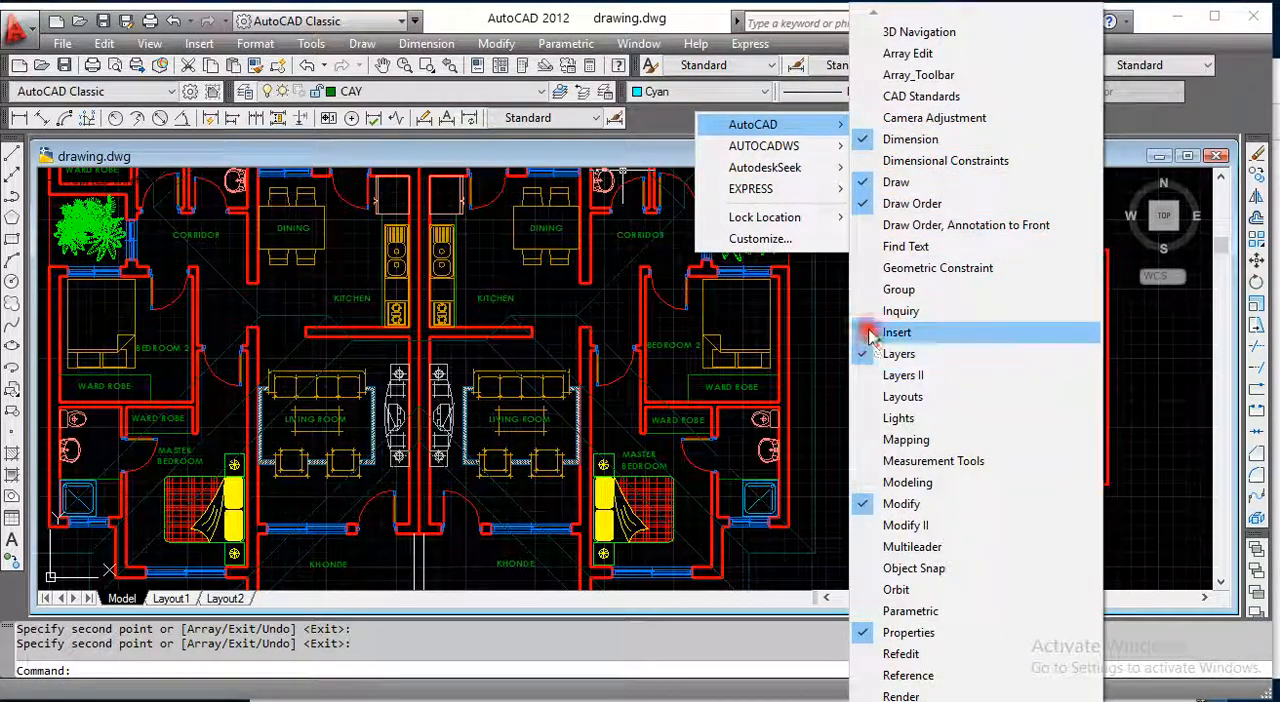
left_click(870, 182)
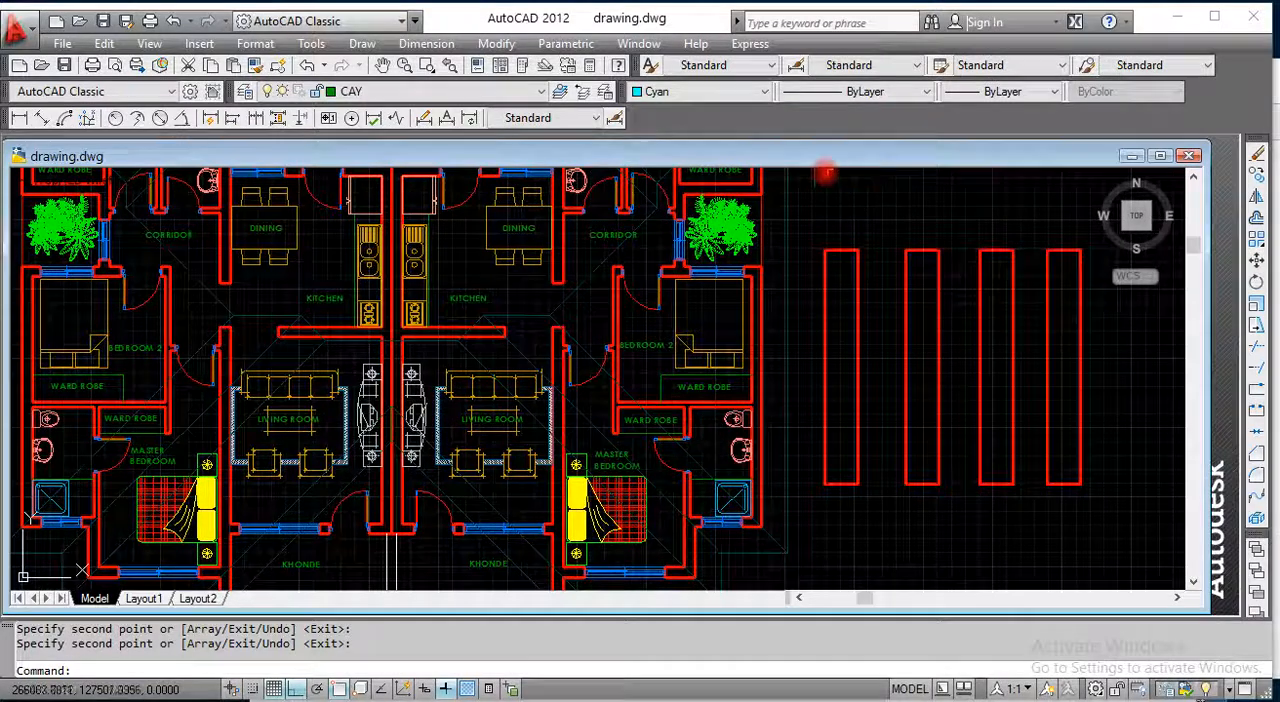
right_click(690, 122)
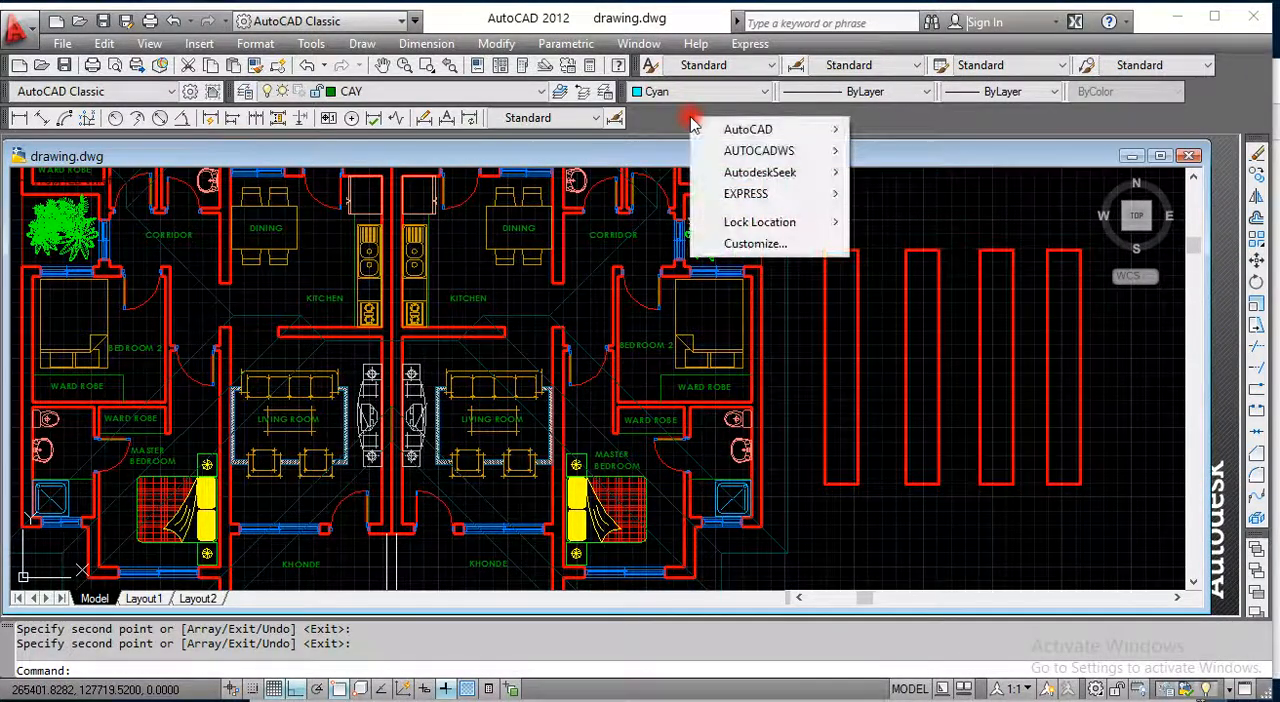
mouse_move(712, 128)
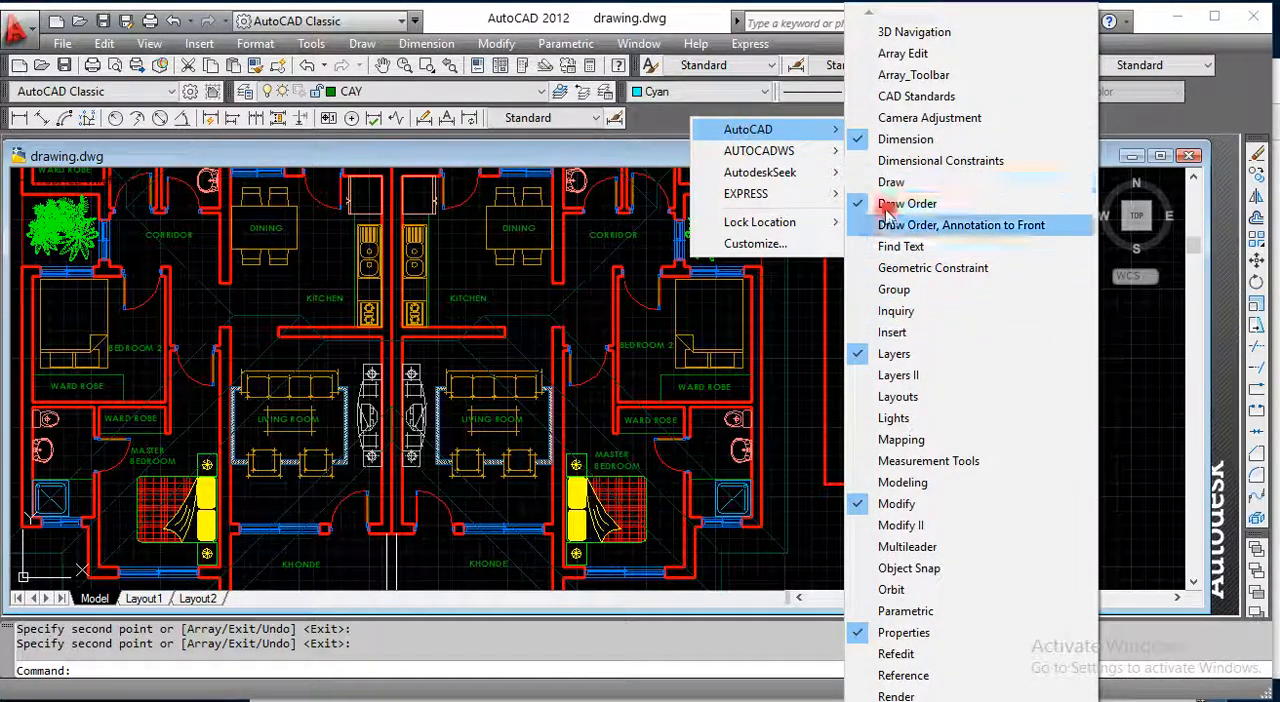
left_click(862, 188)
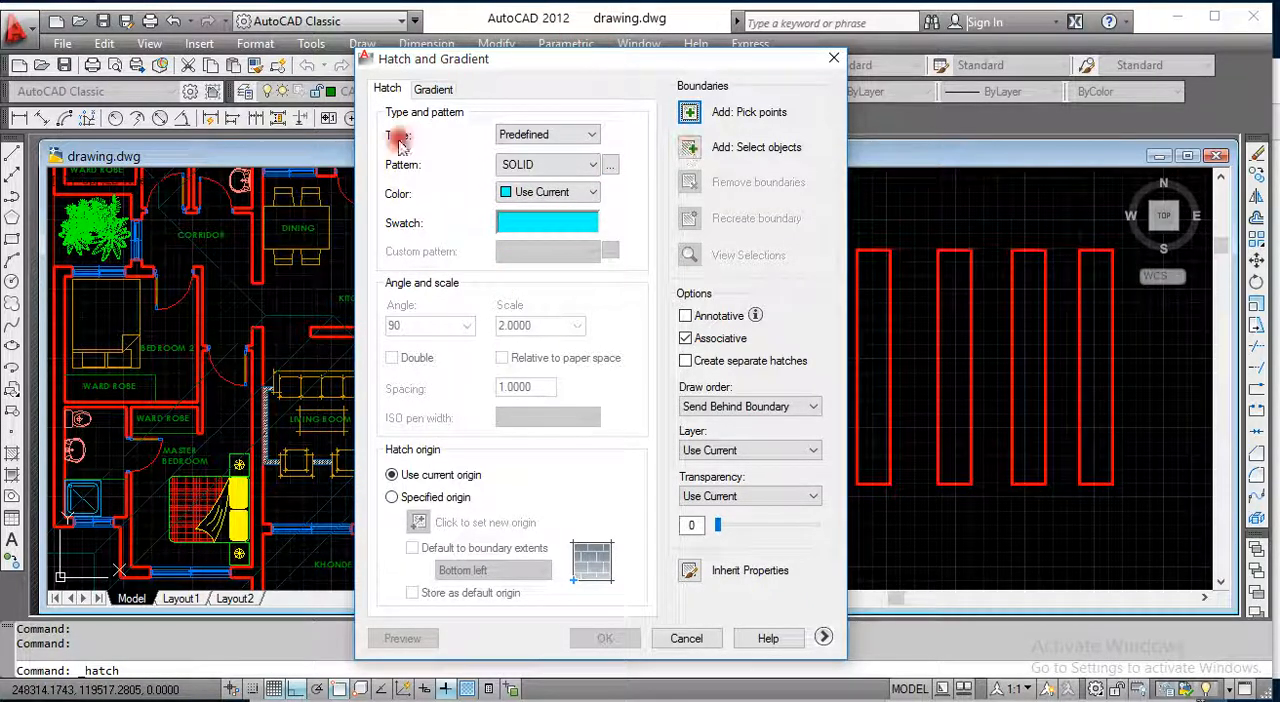
Step: Choose the AR-BRSTD hatch pattern and set its colour to Color 26
left_click(610, 165)
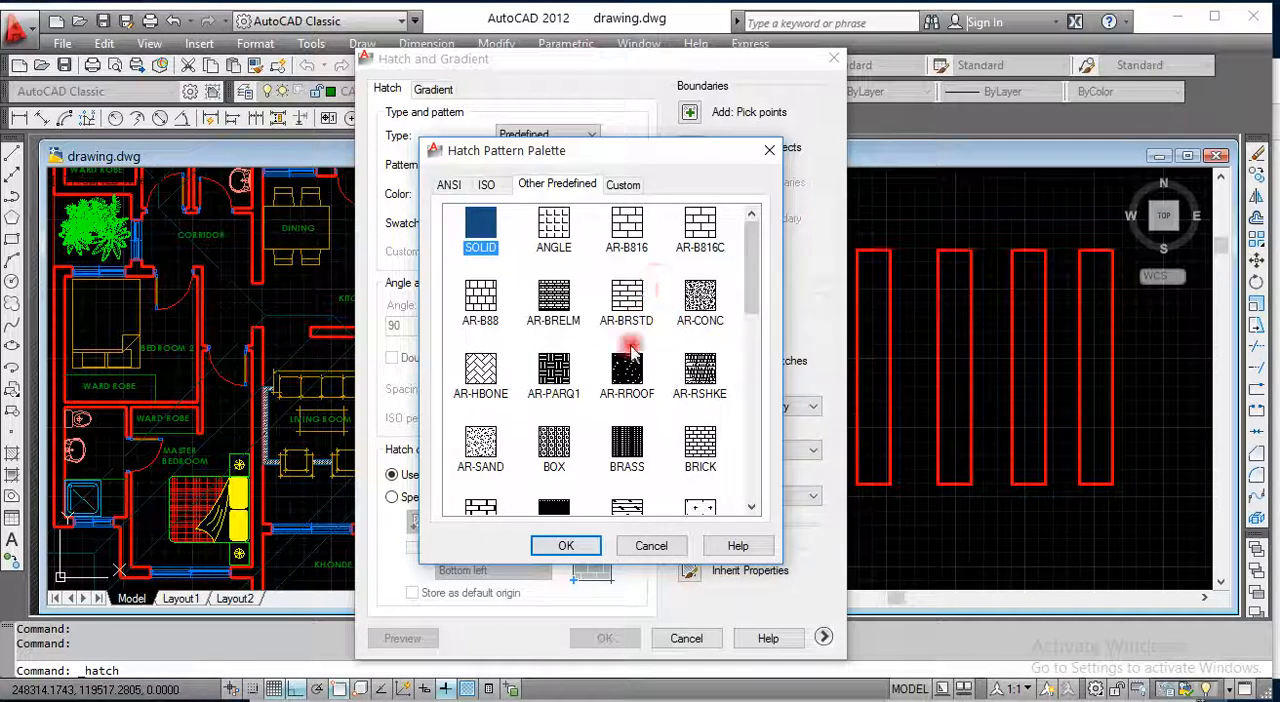
mouse_move(751, 286)
left_mouse_down()
mouse_move(770, 508)
mouse_move(746, 249)
left_mouse_up()
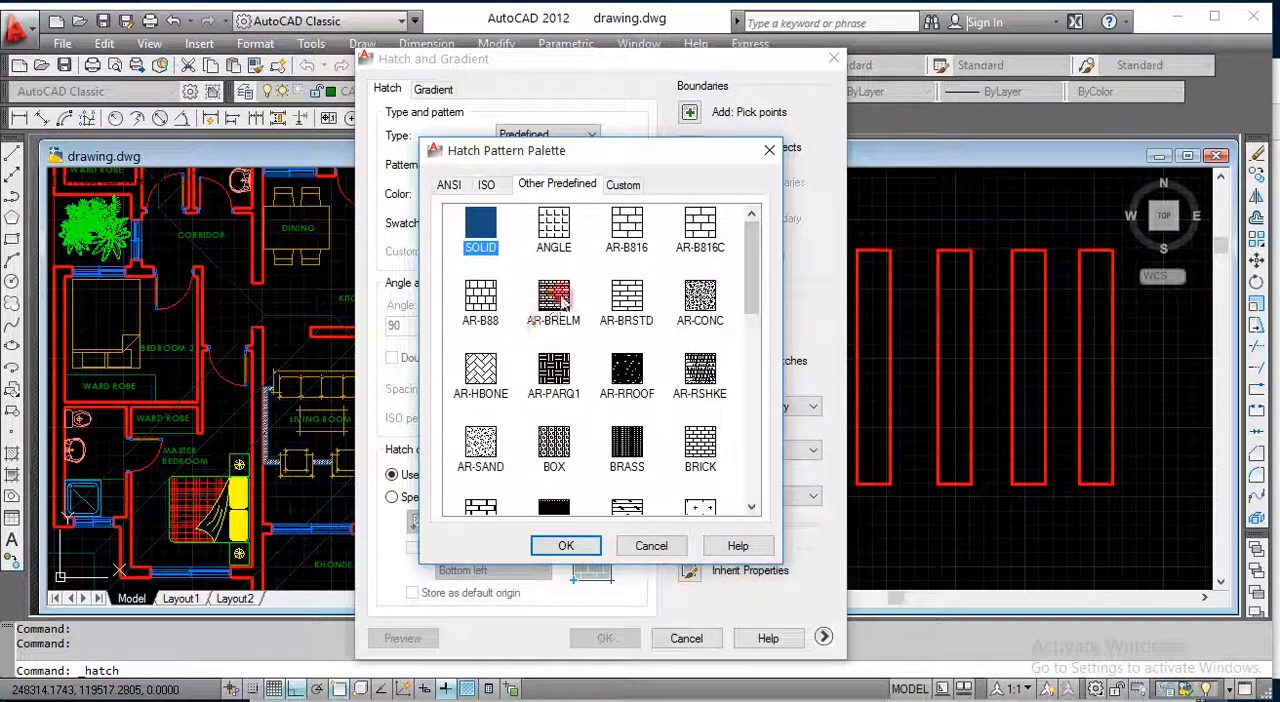
left_click(624, 296)
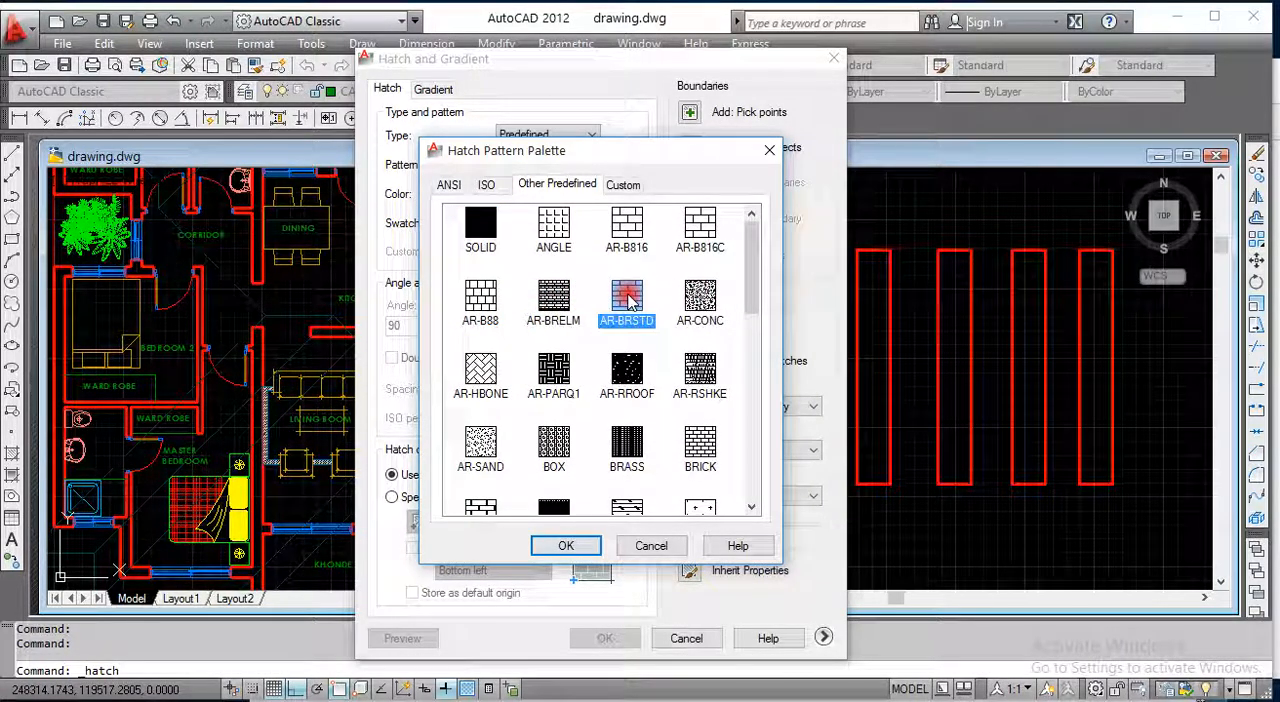
left_click(568, 546)
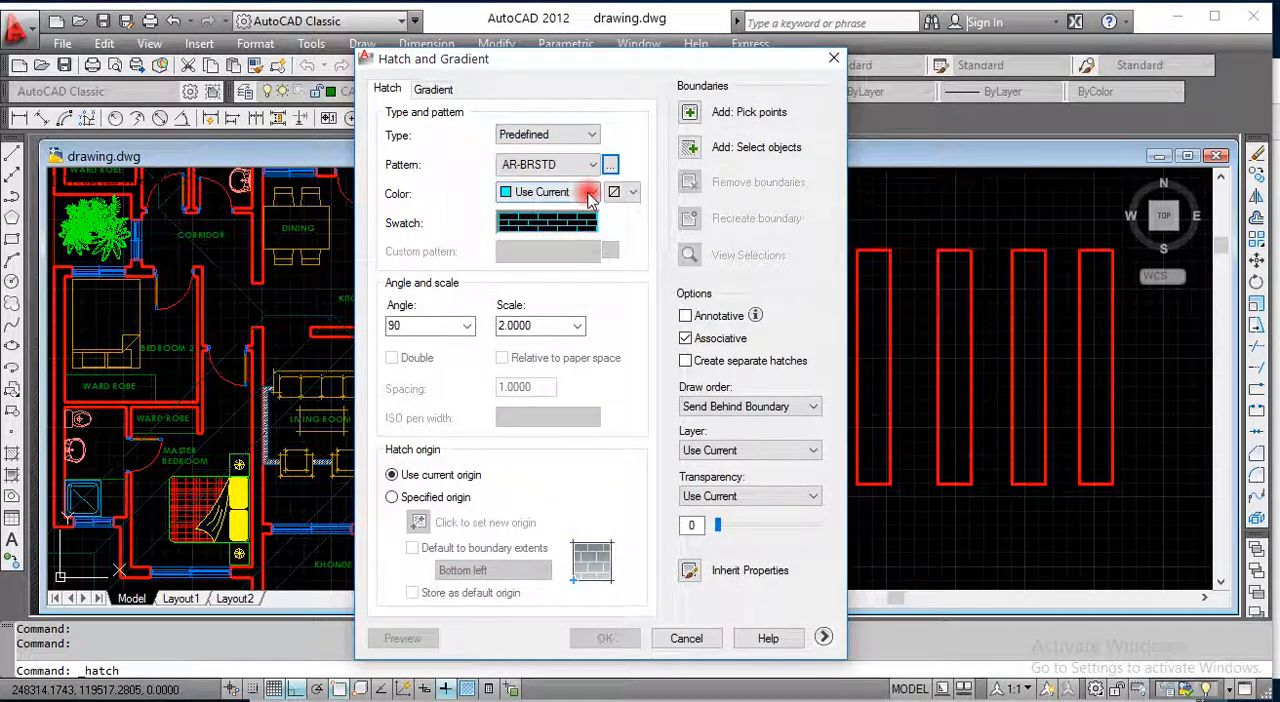
left_click(590, 193)
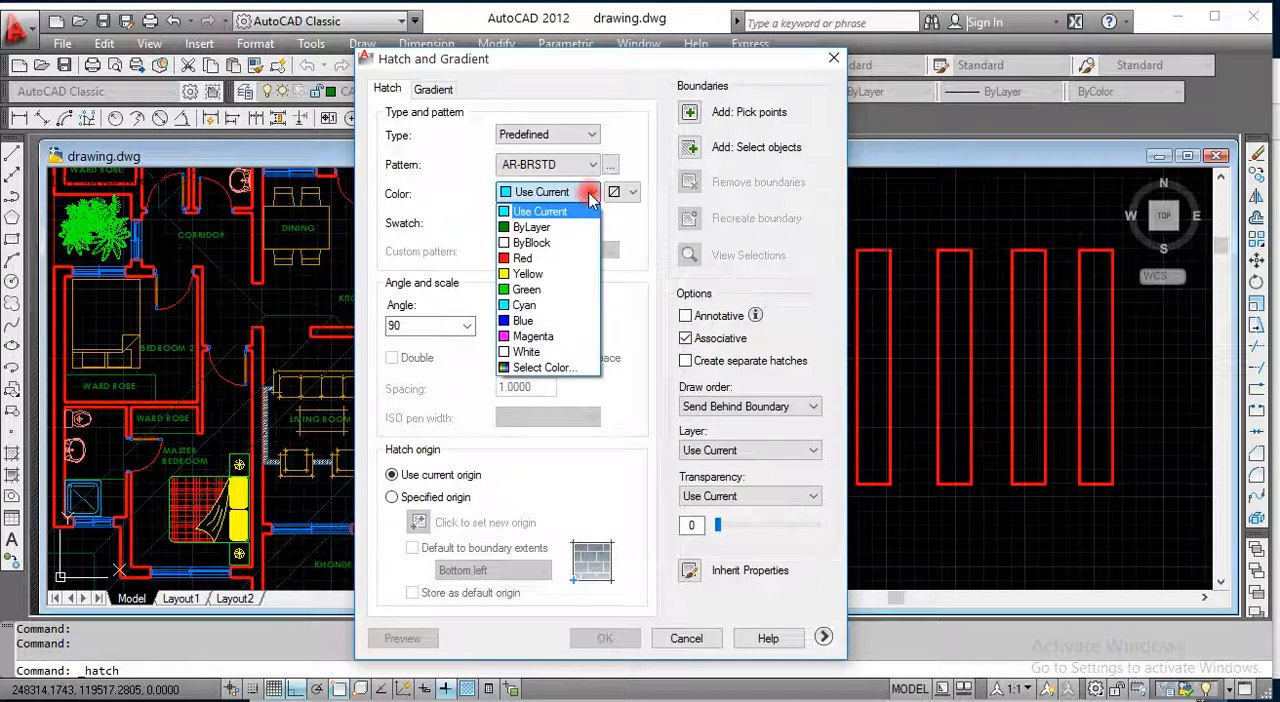
left_click(540, 368)
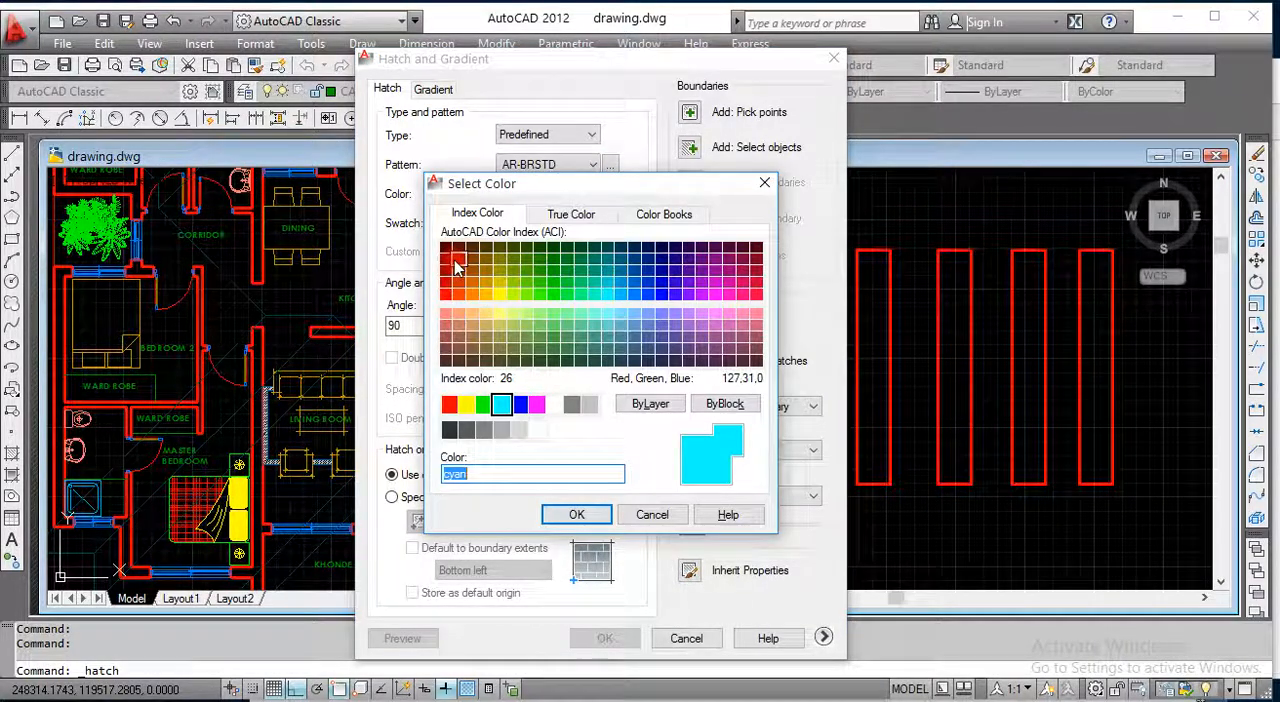
left_click(459, 260)
left_click(577, 514)
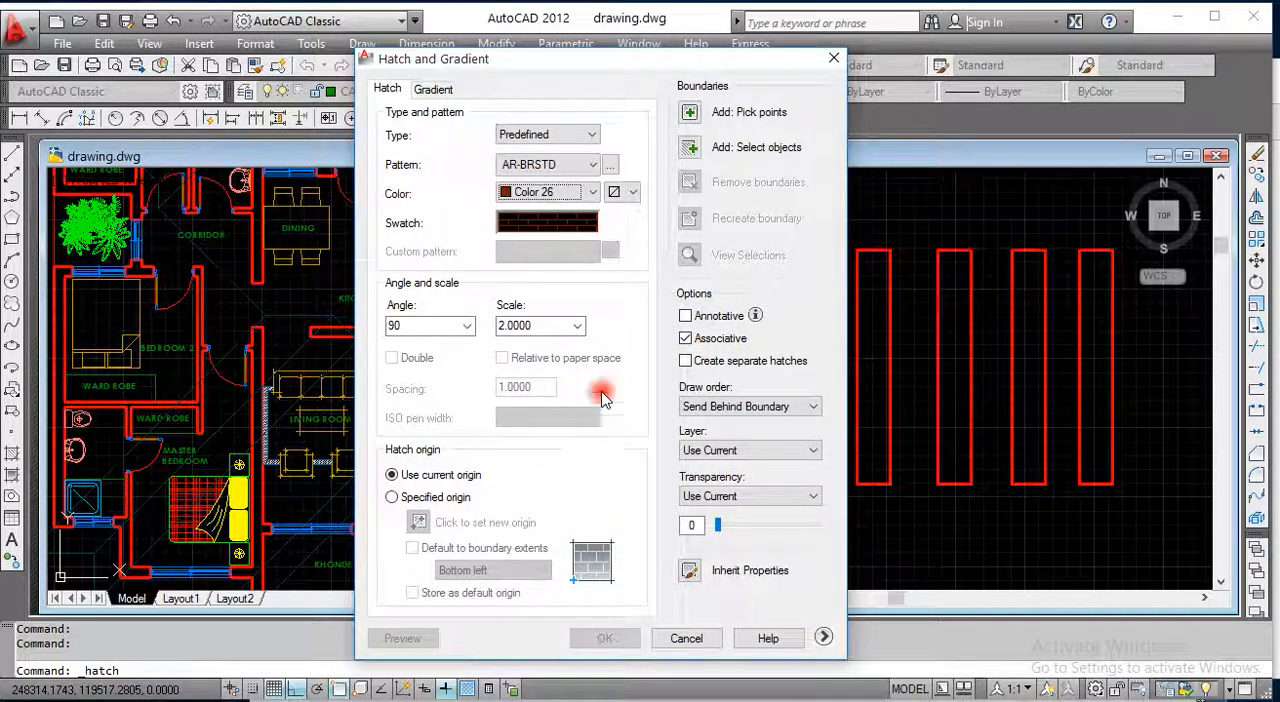
Step: Try white and blue as the hatch background colour and return it to None
left_click(630, 193)
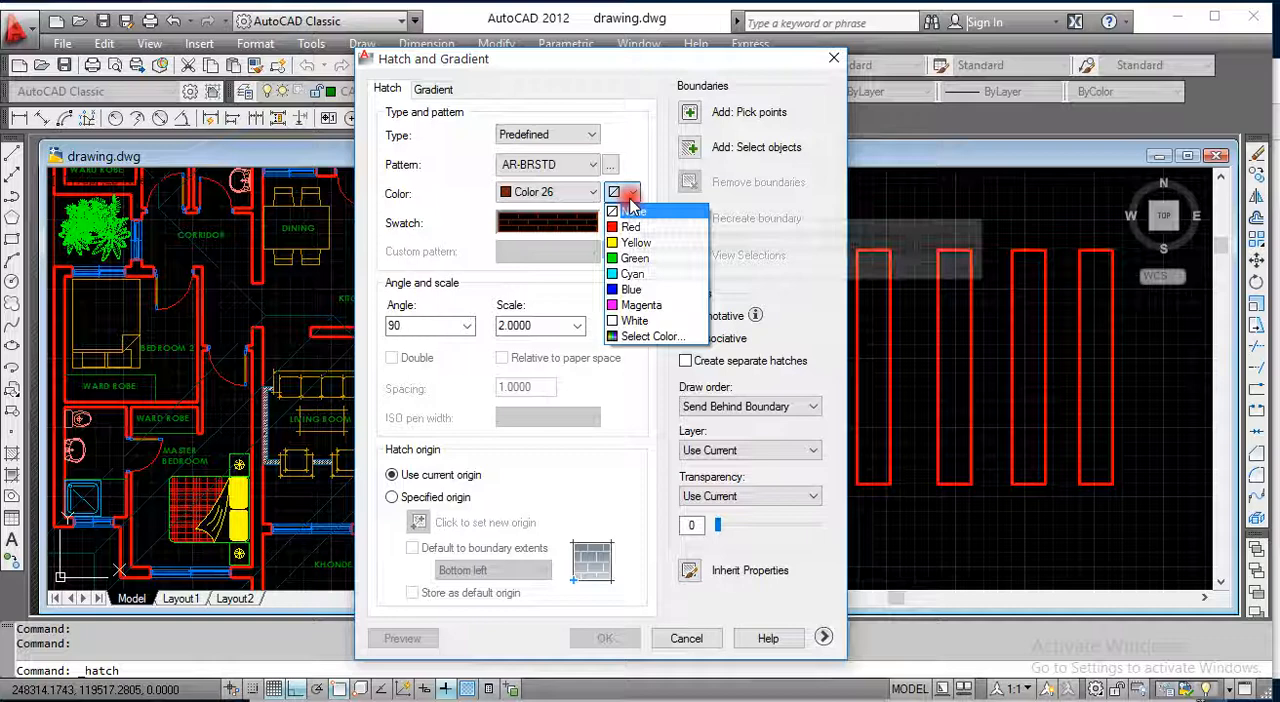
left_click(637, 321)
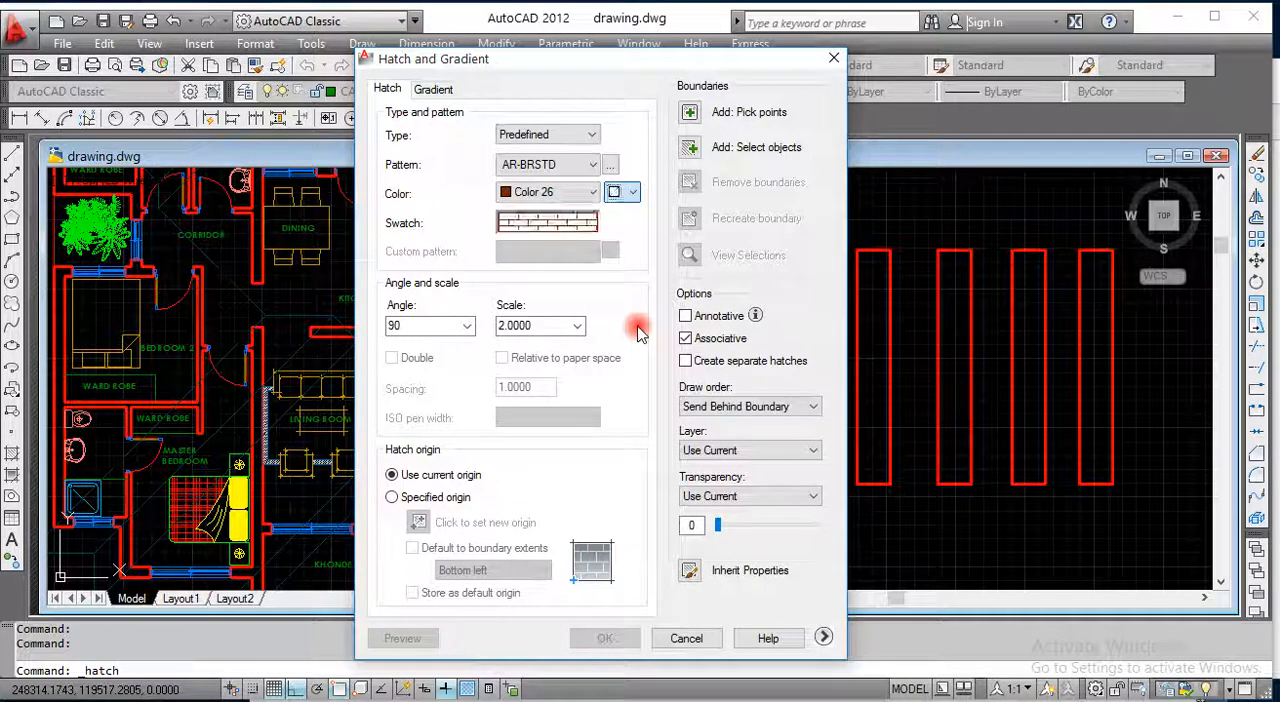
left_click(630, 192)
left_click(634, 289)
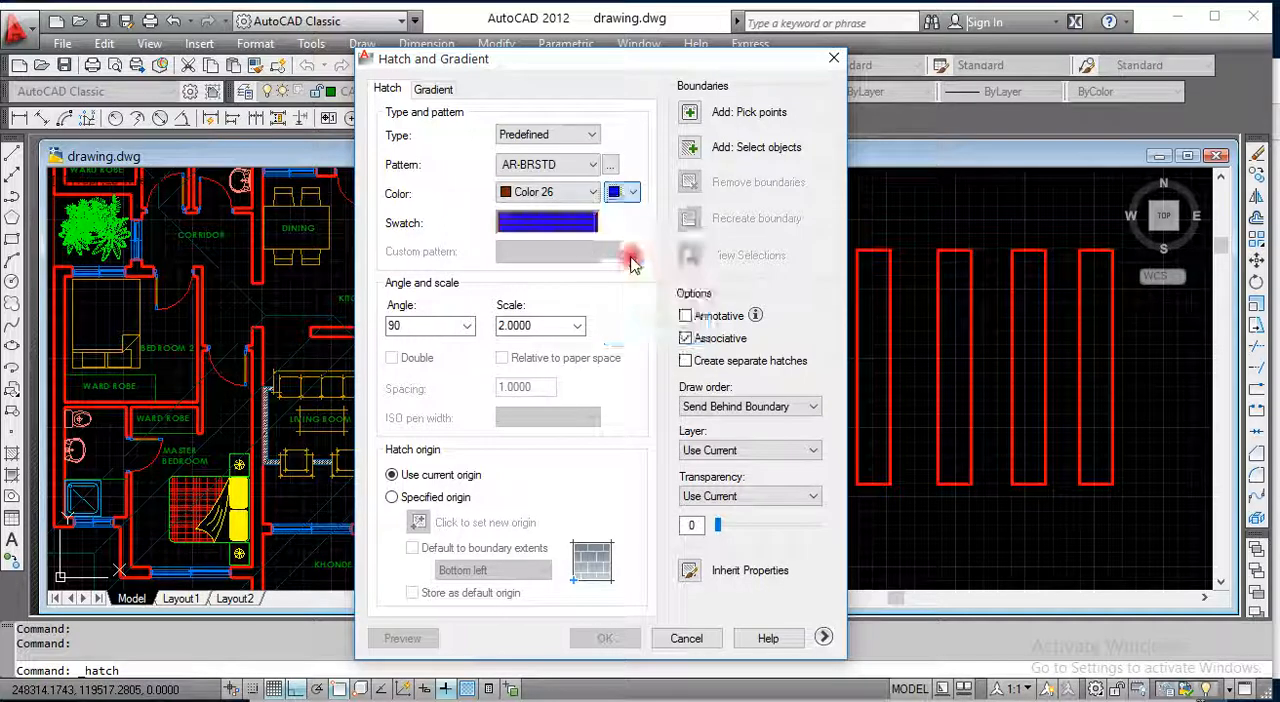
left_click(632, 192)
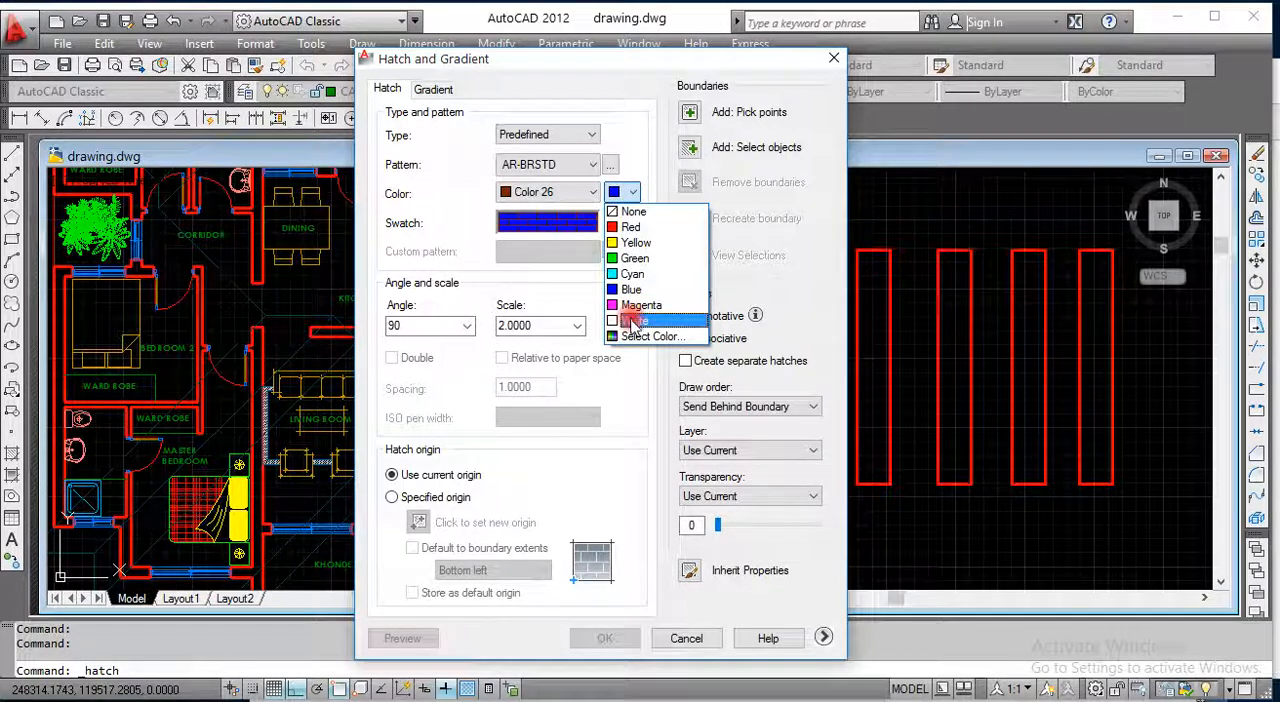
left_click(625, 195)
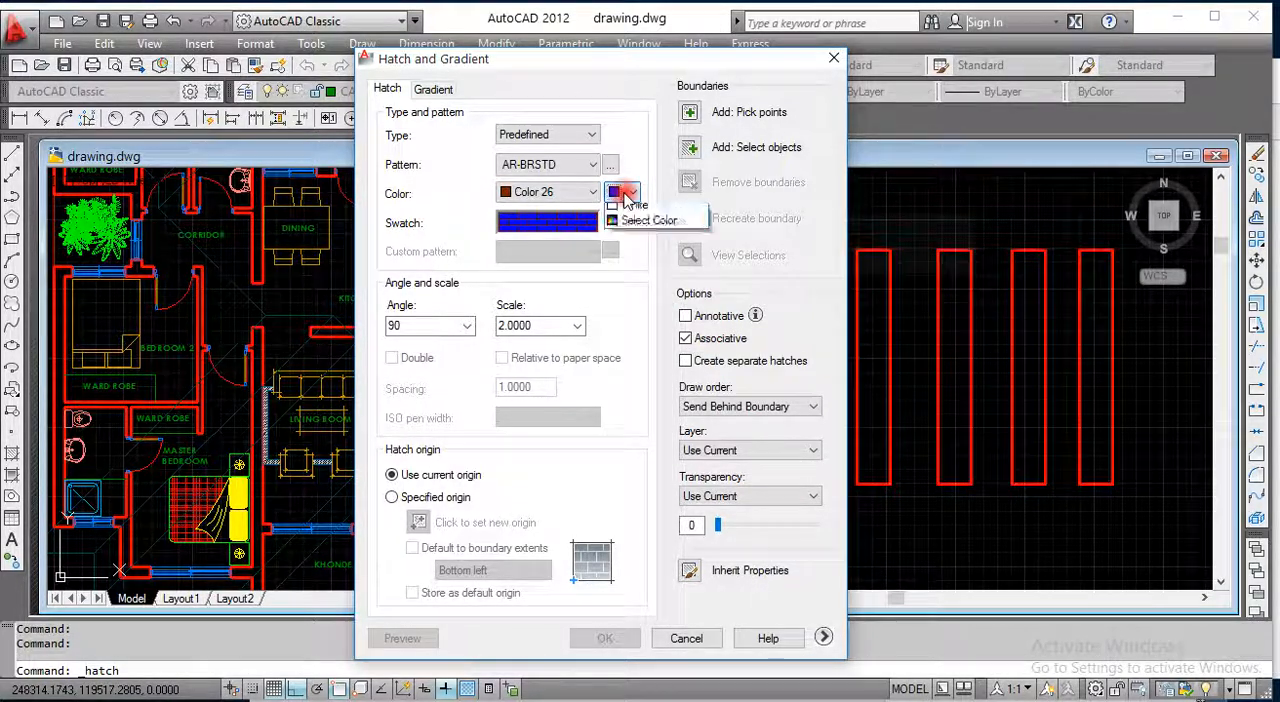
left_click(625, 194)
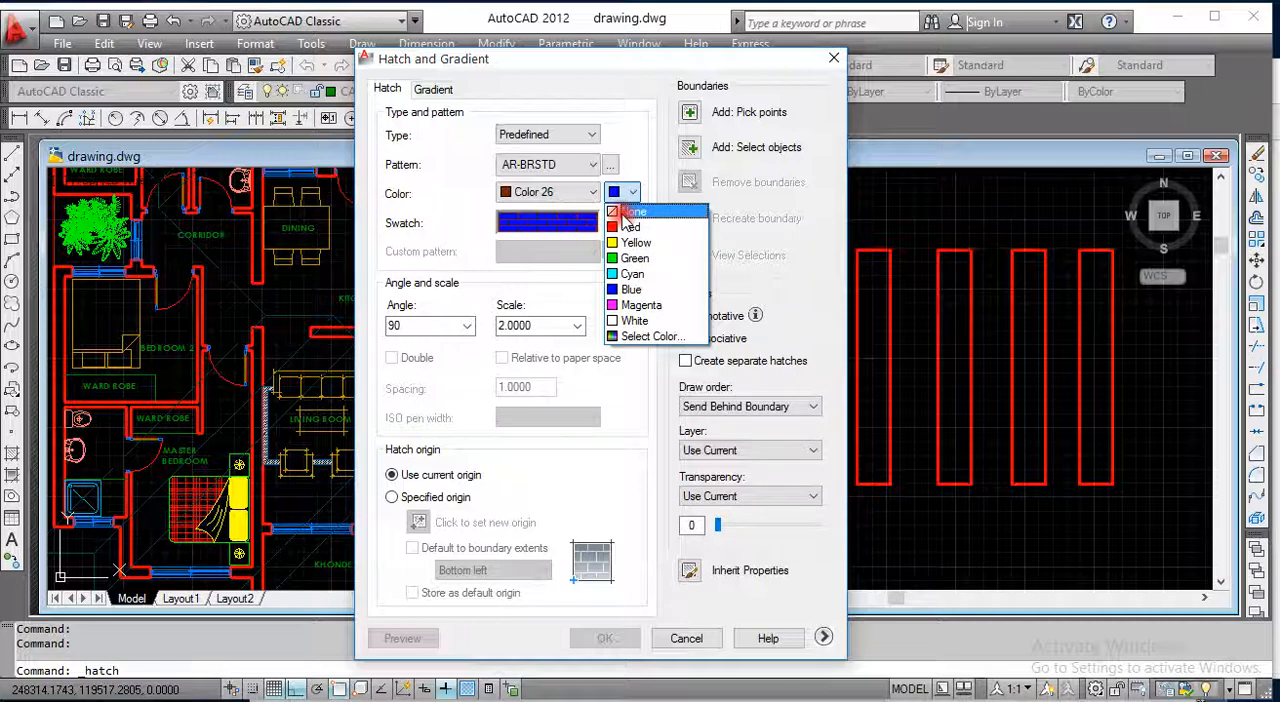
left_click(628, 212)
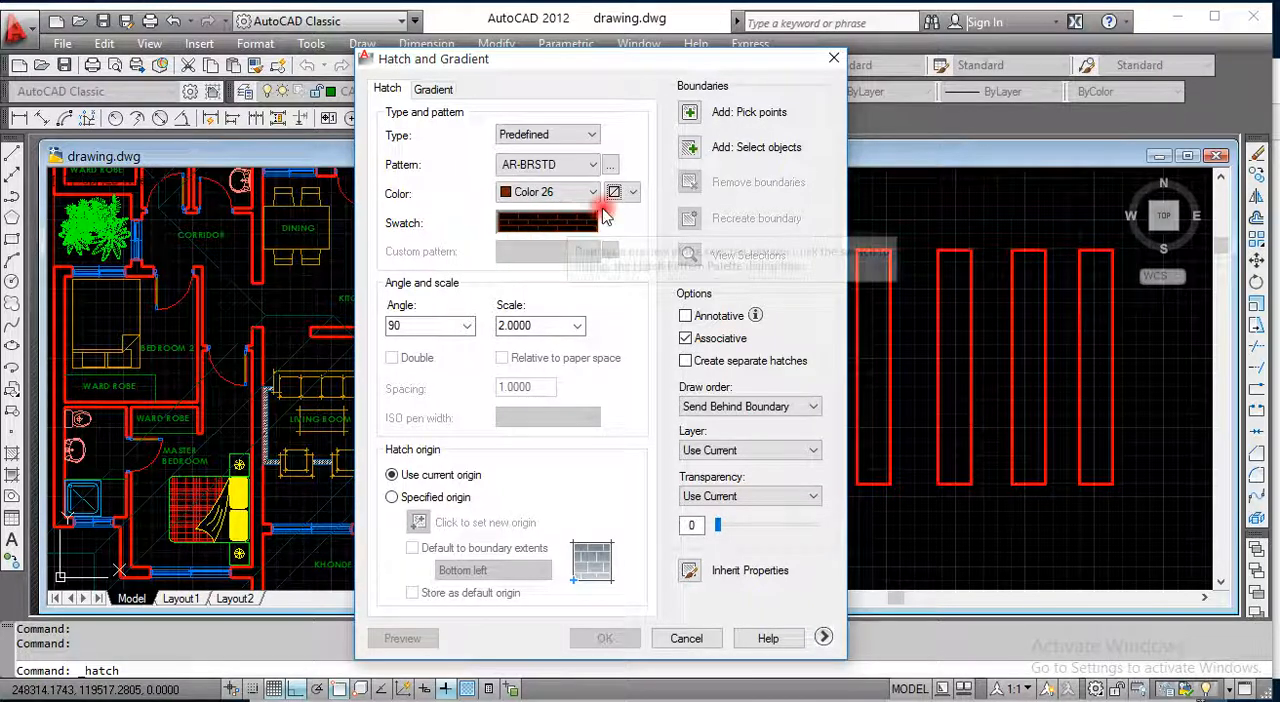
Step: Add the interior of the rectangle nearest the floor plan as the hatch boundary by picking an internal point
left_click(691, 115)
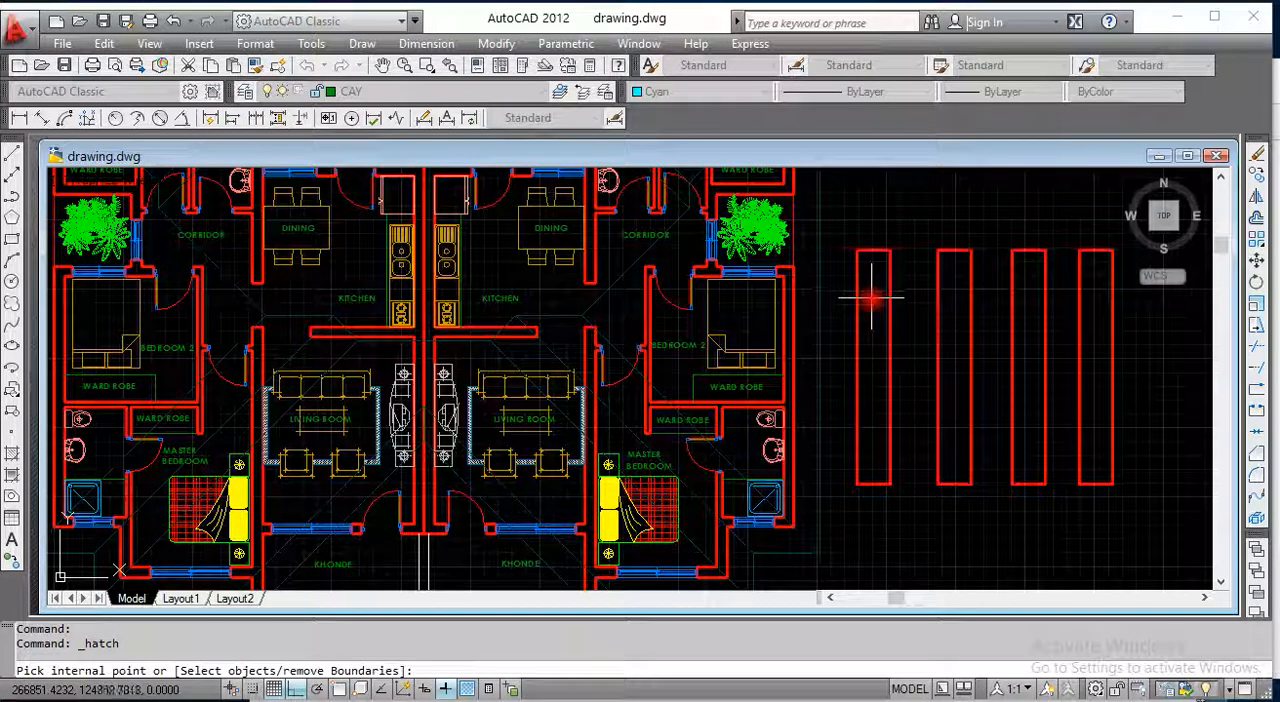
left_click(878, 348)
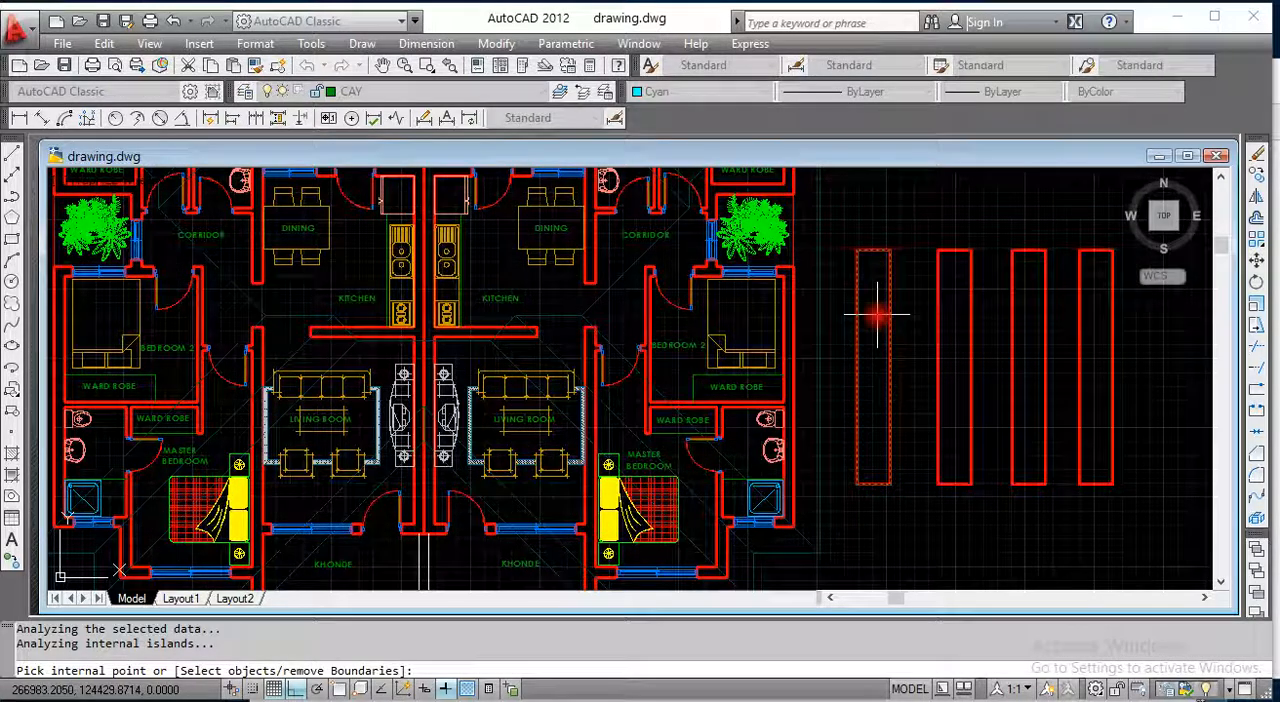
key("Return")
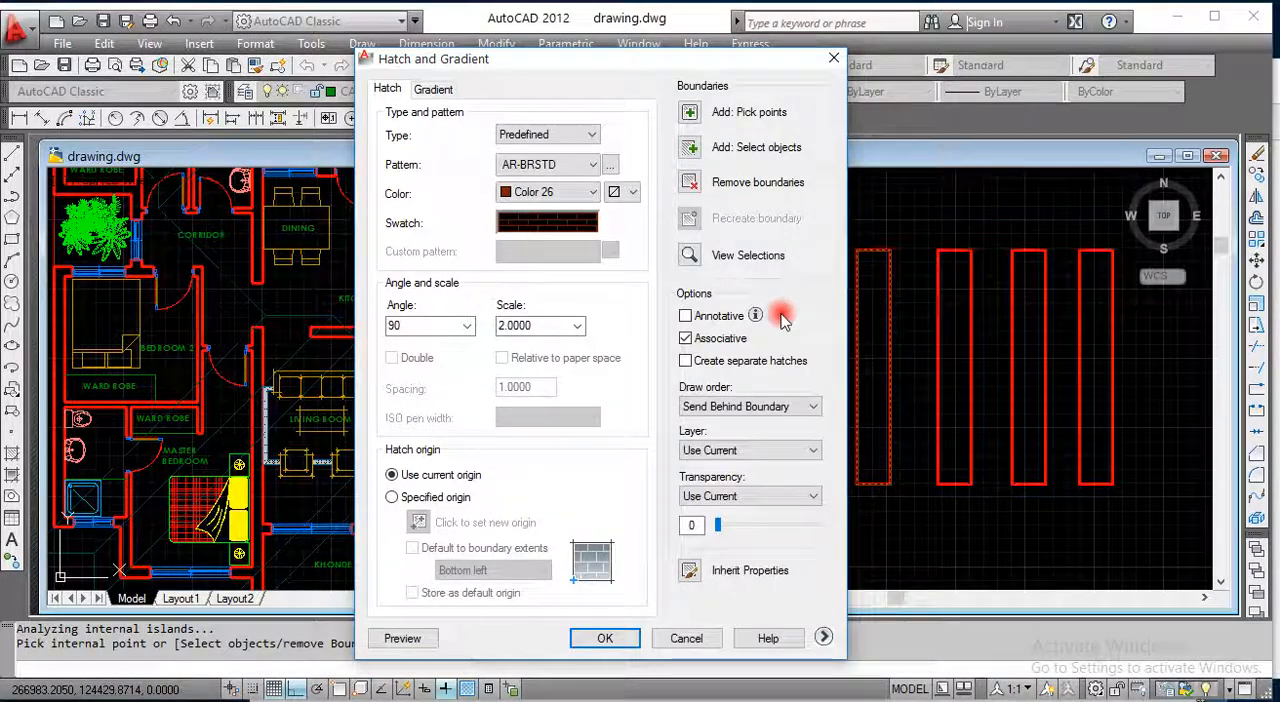
Step: Preview the brick hatch in the rectangle nearest the floor plan and return to the hatch settings
left_click(403, 638)
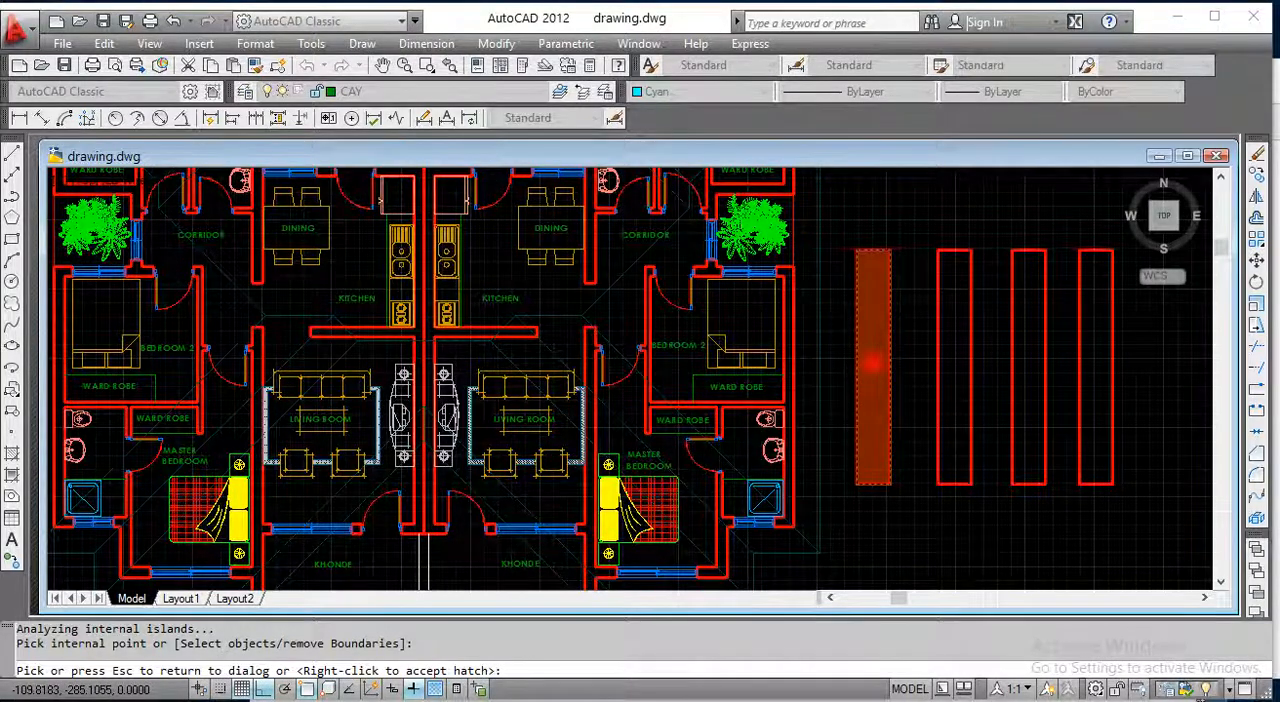
scroll(872, 363, "up", 3)
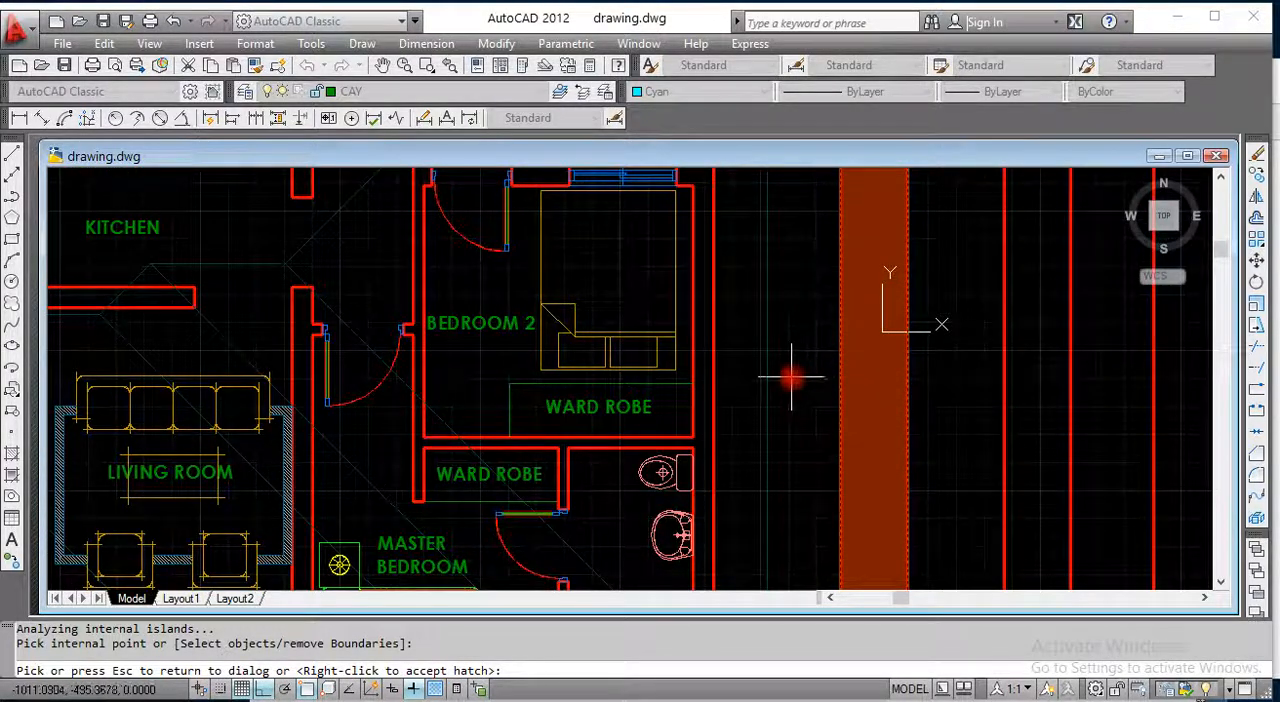
key("Escape")
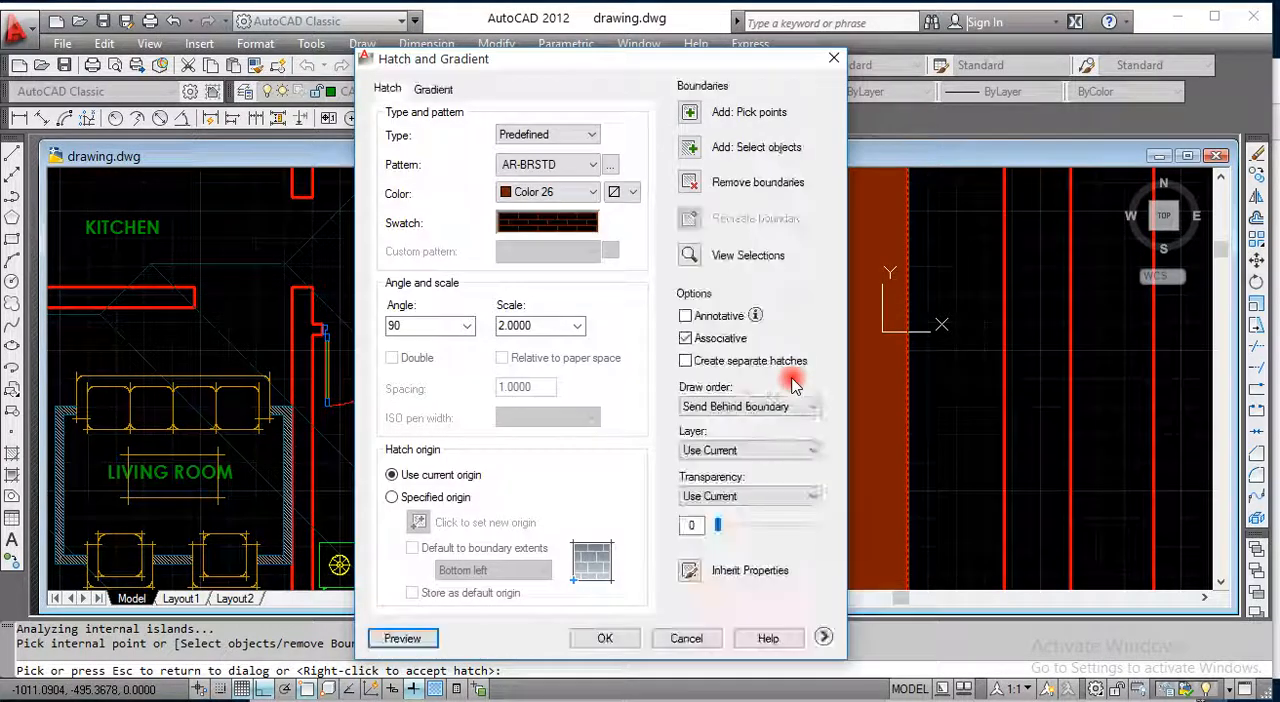
Step: Set the hatch scale to 100 and preview the brick pattern inside the rectangle
left_click(540, 325)
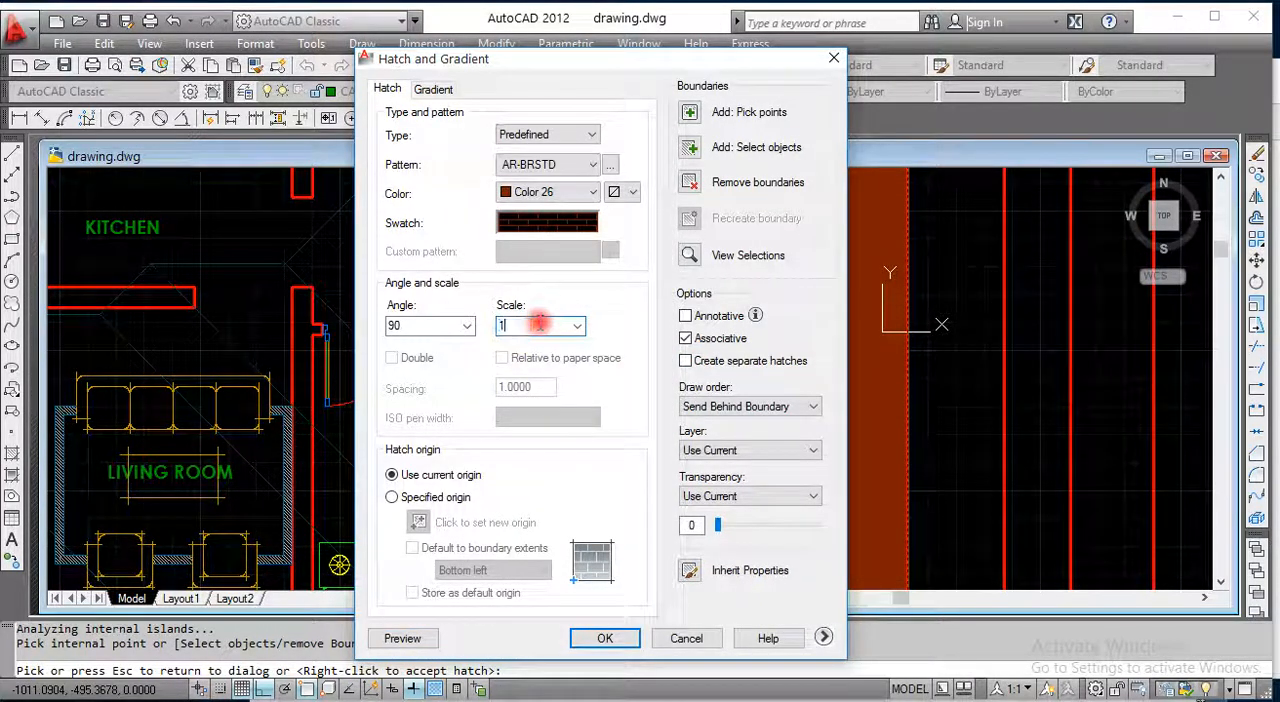
left_click(405, 638)
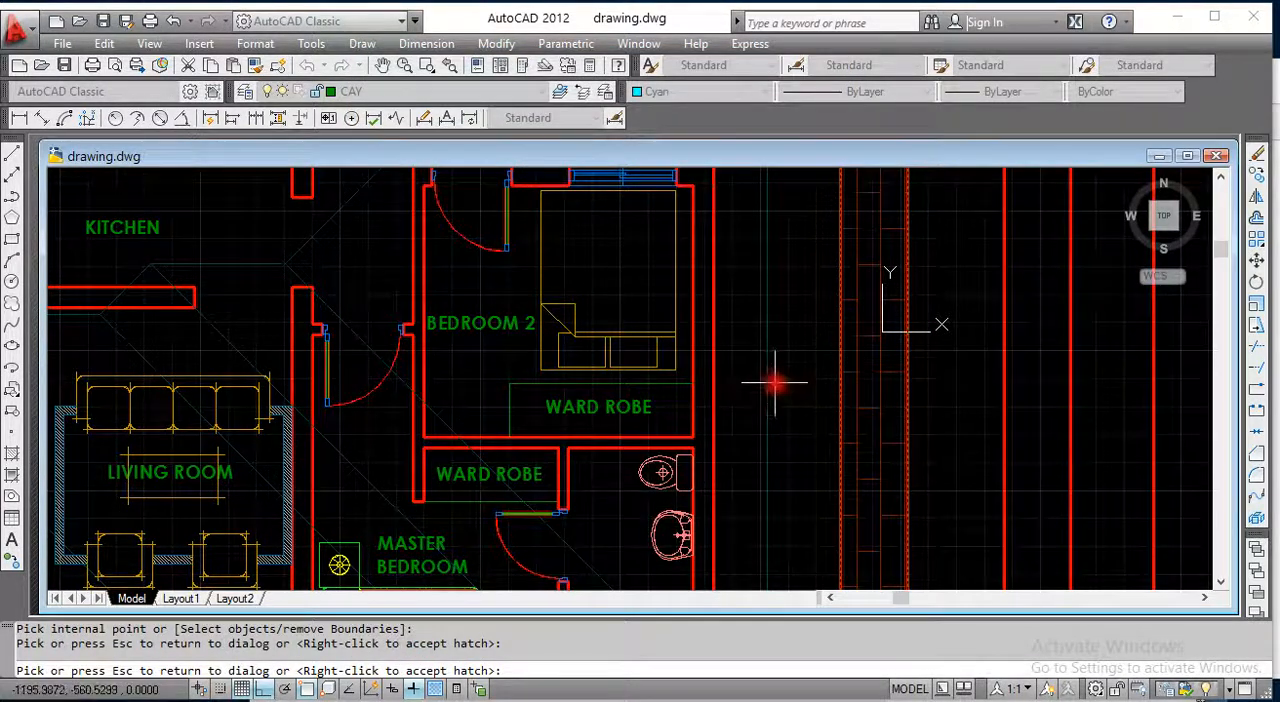
scroll(778, 380, "down", 1)
scroll(828, 372, "up", 1)
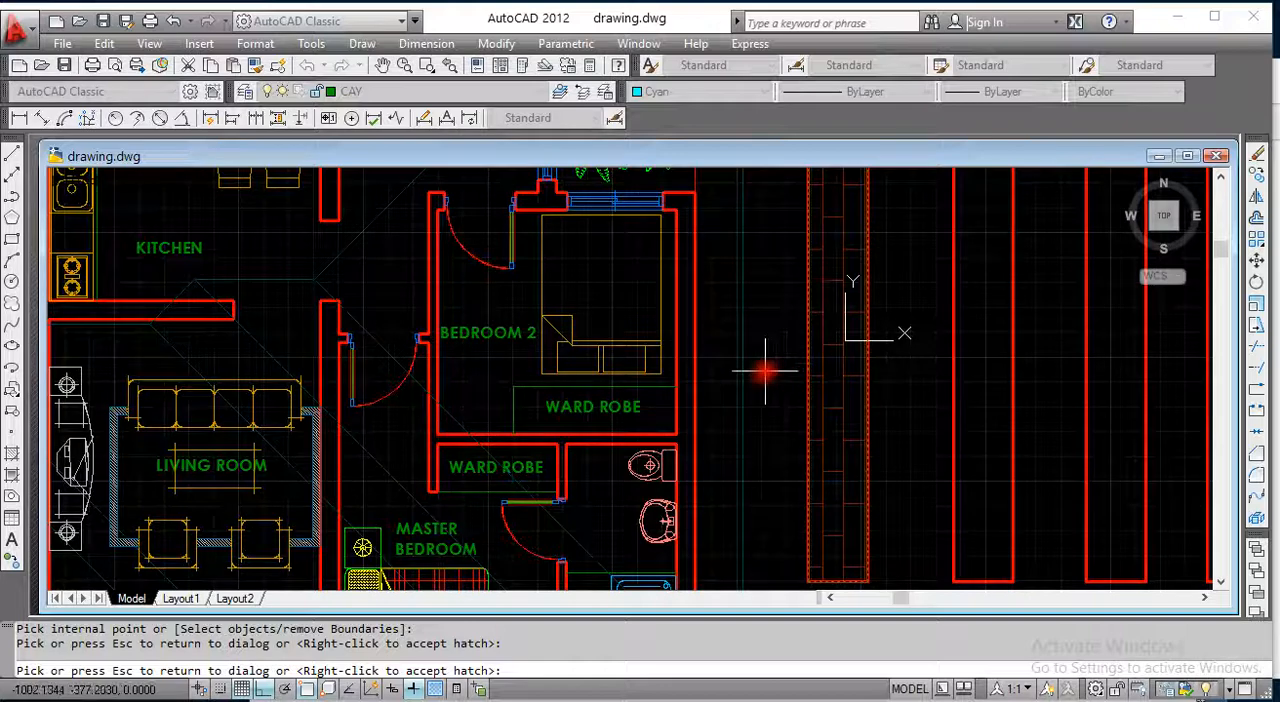
scroll(766, 372, "down", 2)
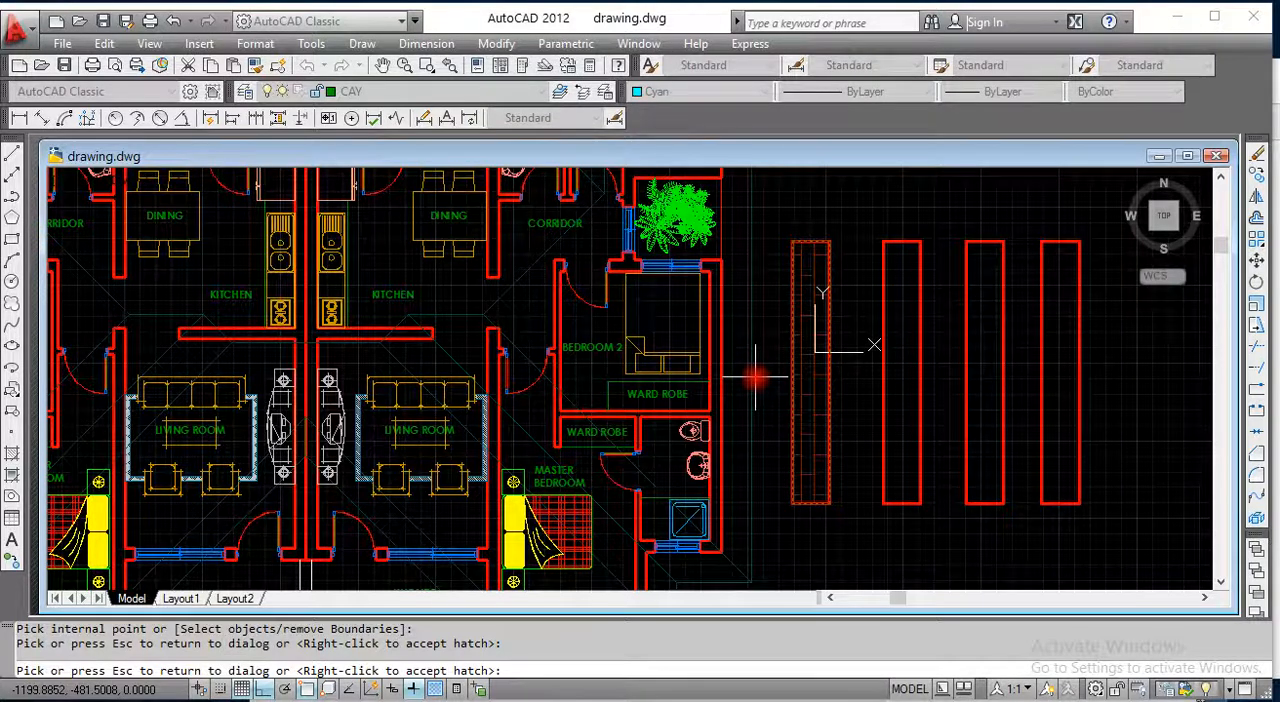
key("Escape")
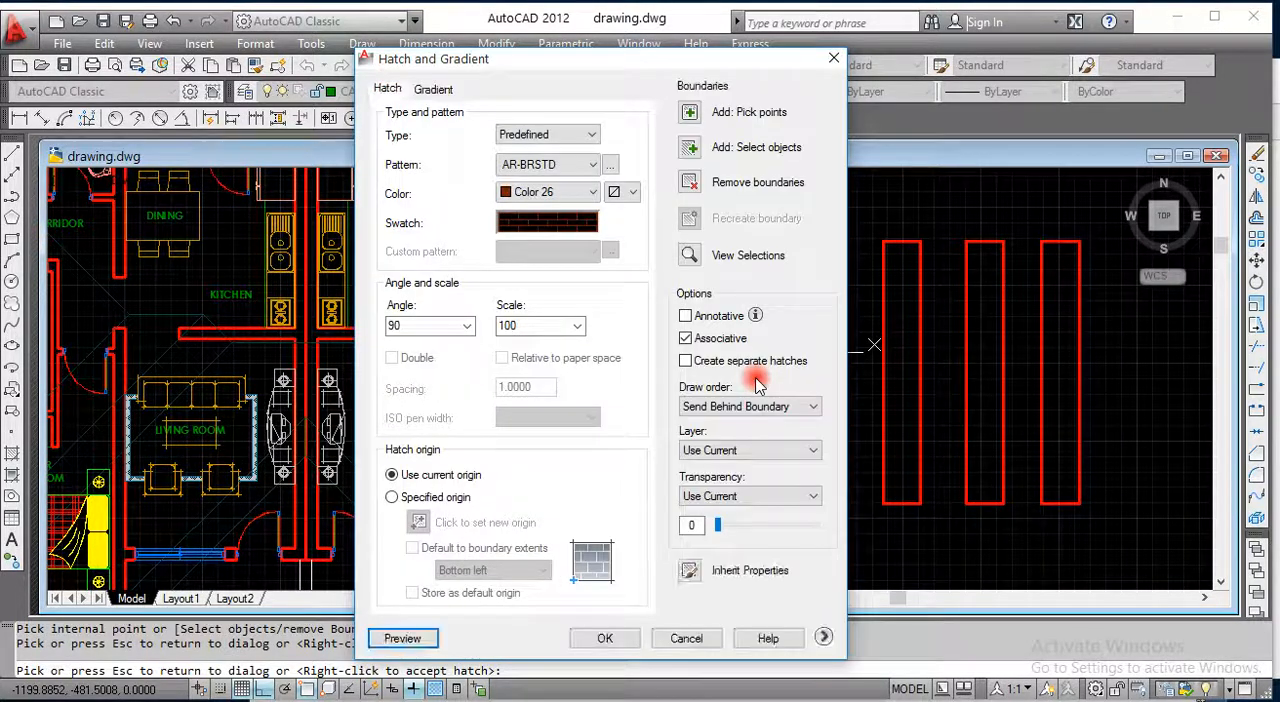
Step: Set the hatch angle to 0, preview it and accept the brick hatch in the rectangle nearest the floor plan
left_click(465, 327)
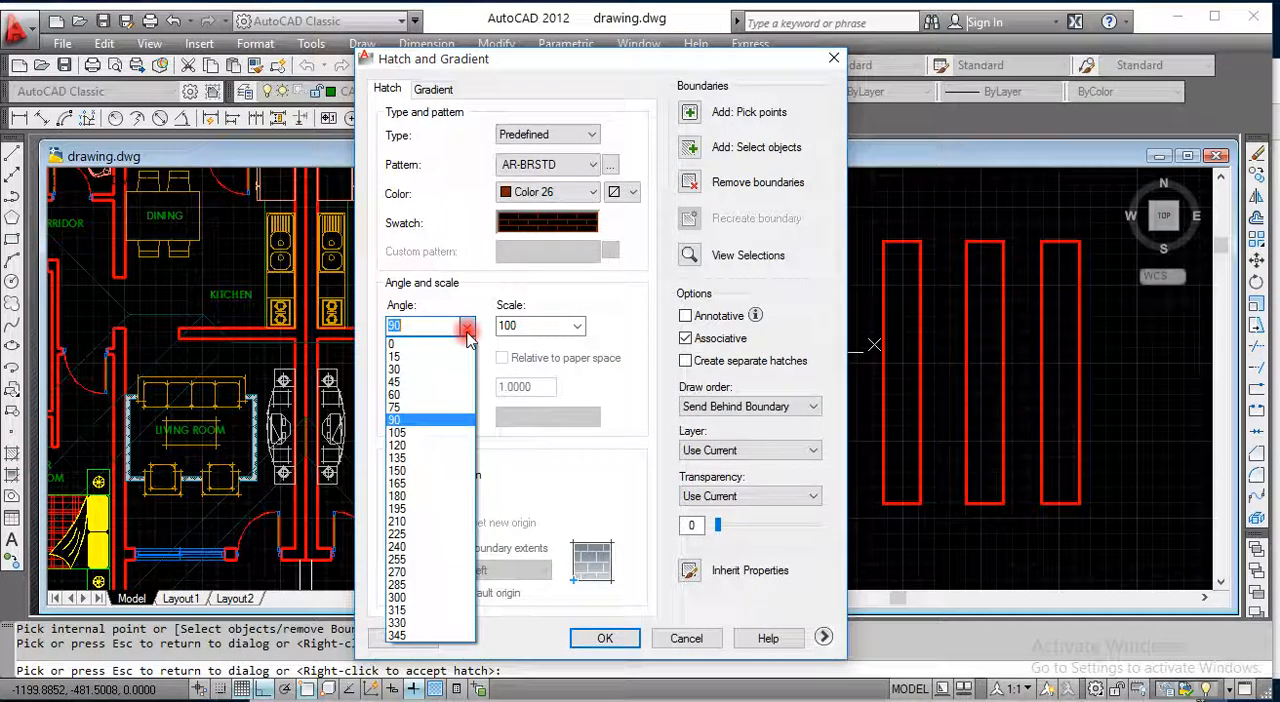
left_click(402, 344)
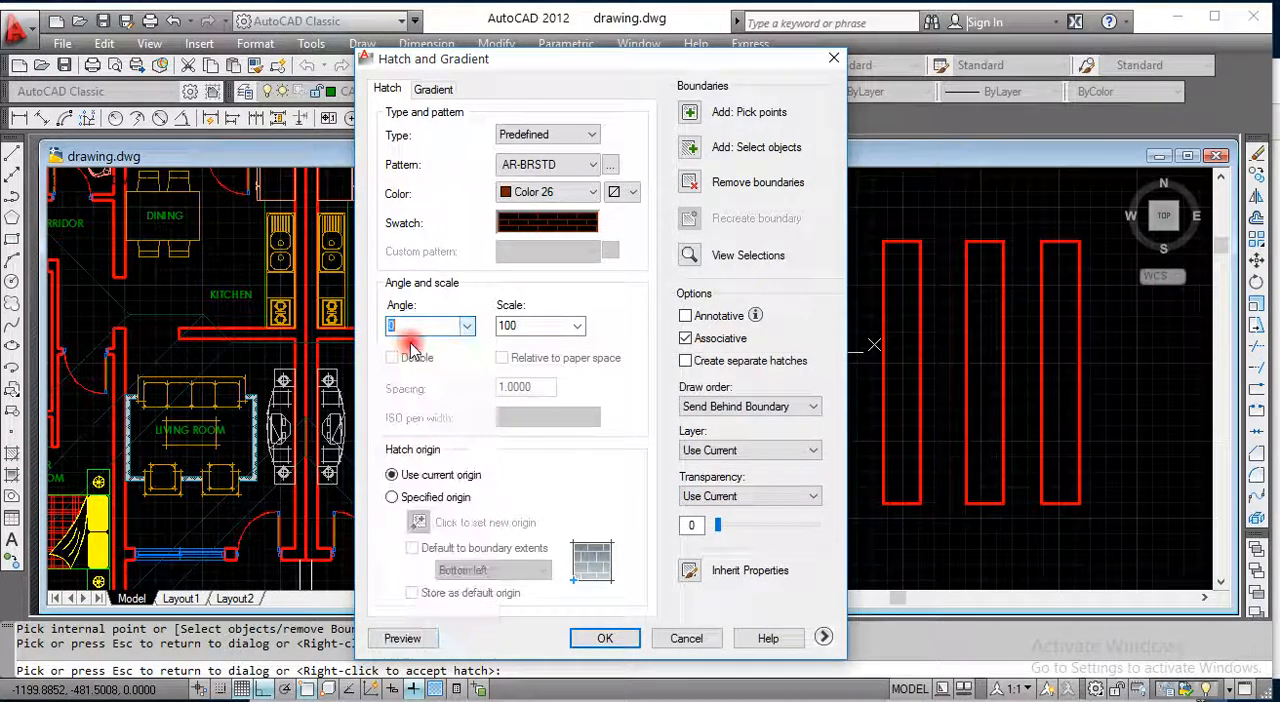
left_click(402, 638)
scroll(843, 296, "up", 2)
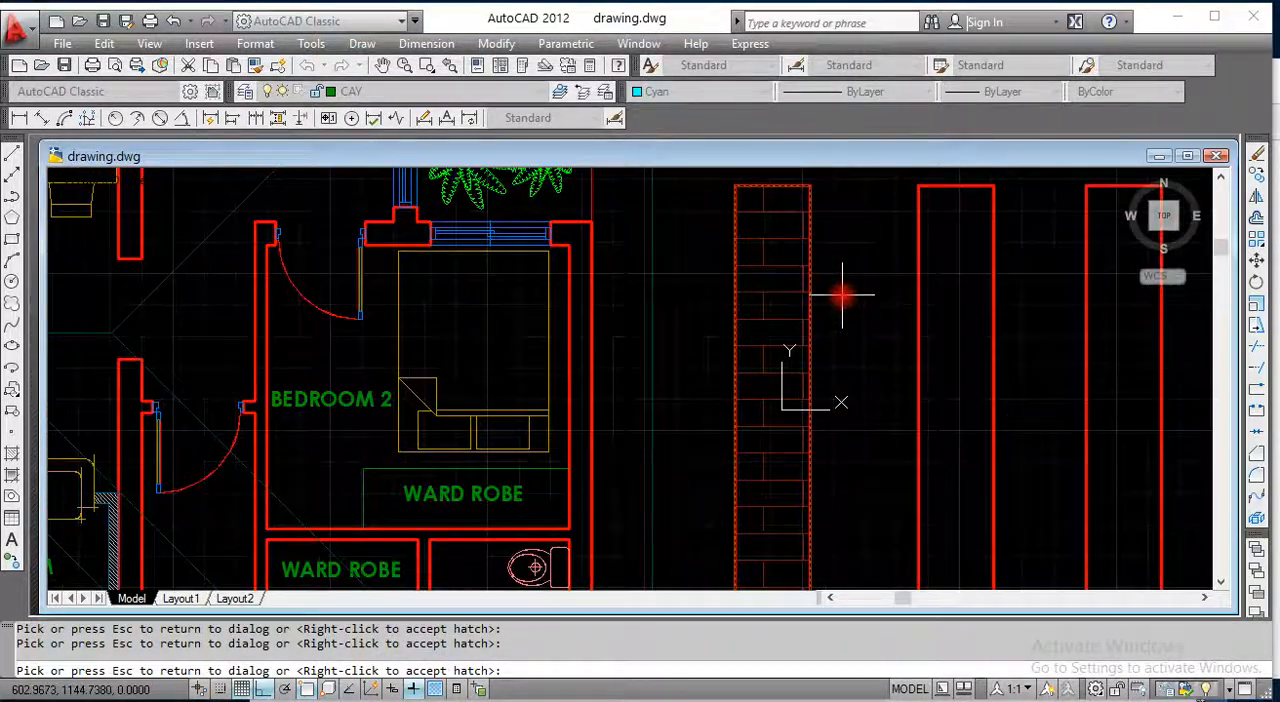
scroll(785, 288, "up", 3)
scroll(734, 287, "down", 5)
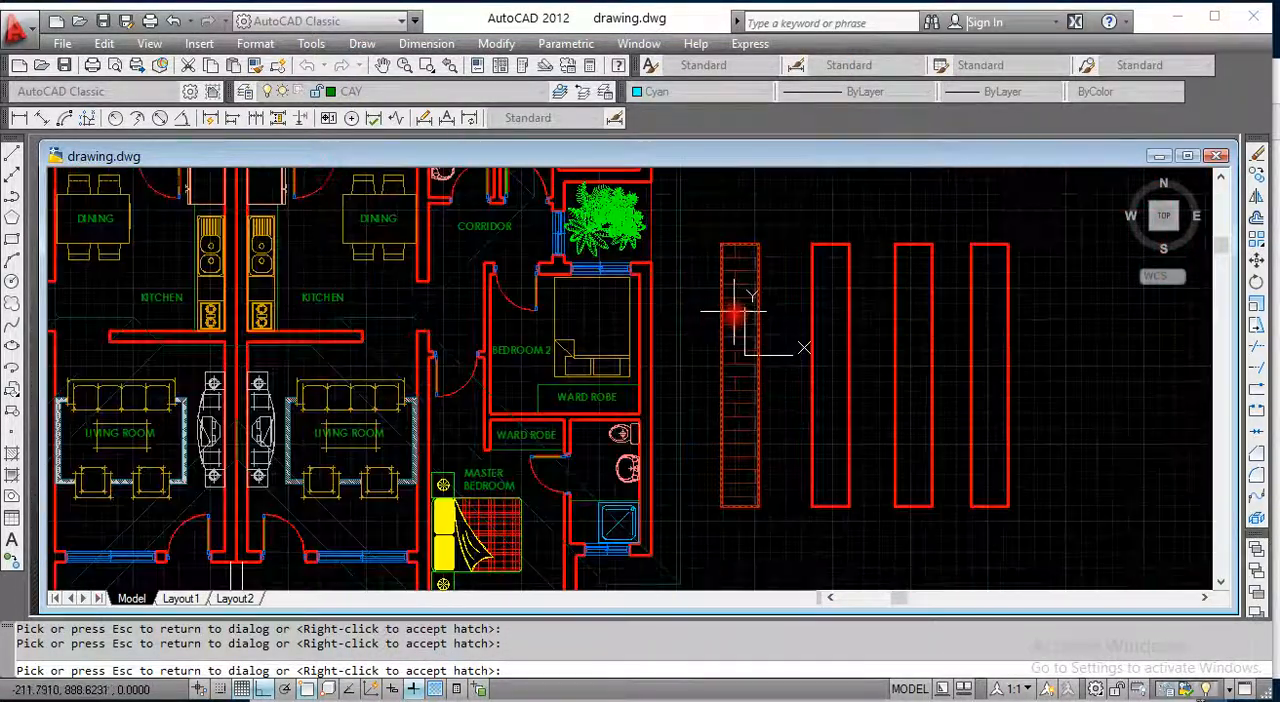
scroll(738, 310, "up", 1)
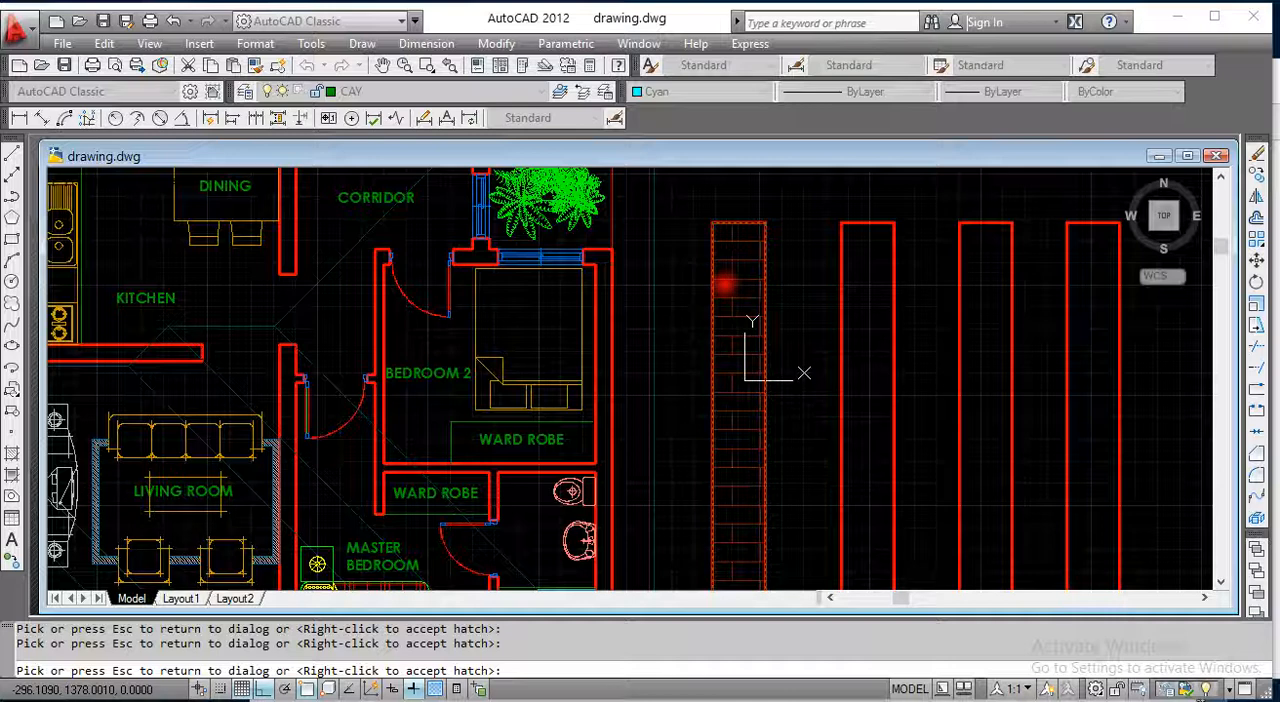
right_click(725, 285)
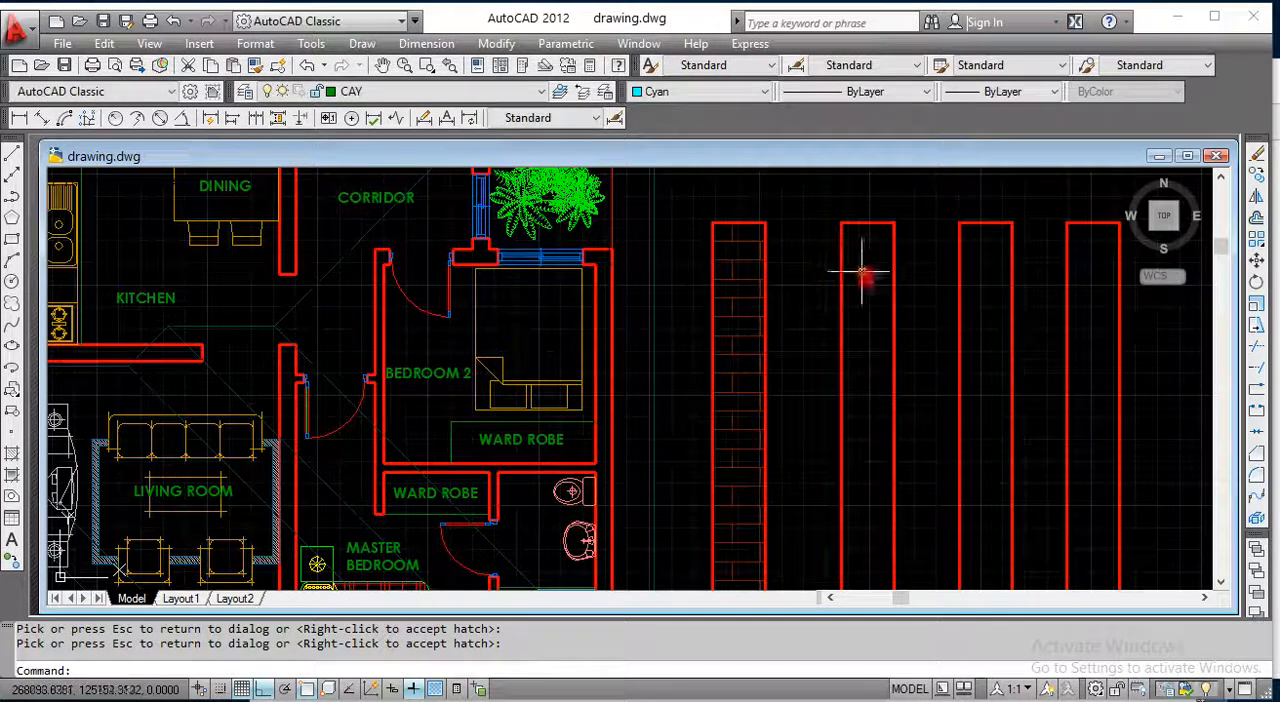
Step: Explode the second rectangle from the floor plan into separate lines
scroll(808, 255, "down", 1)
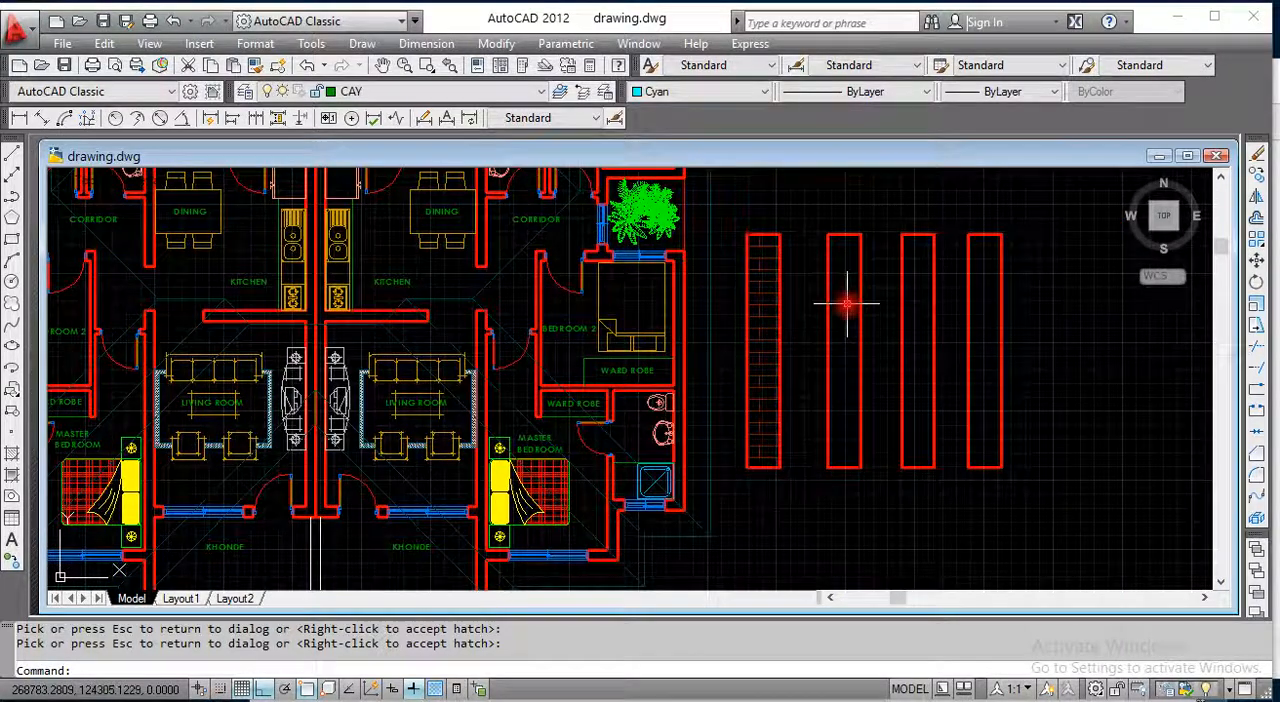
left_click(1258, 393)
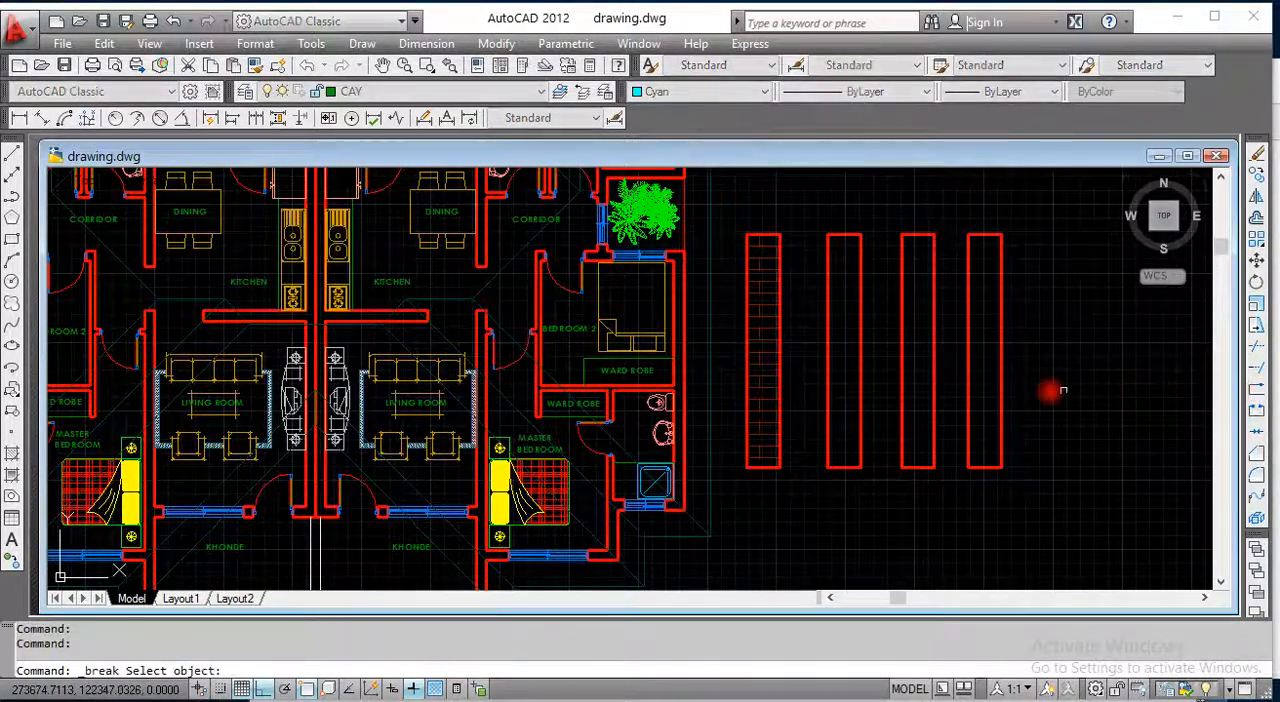
left_click(1257, 521)
left_click(880, 490)
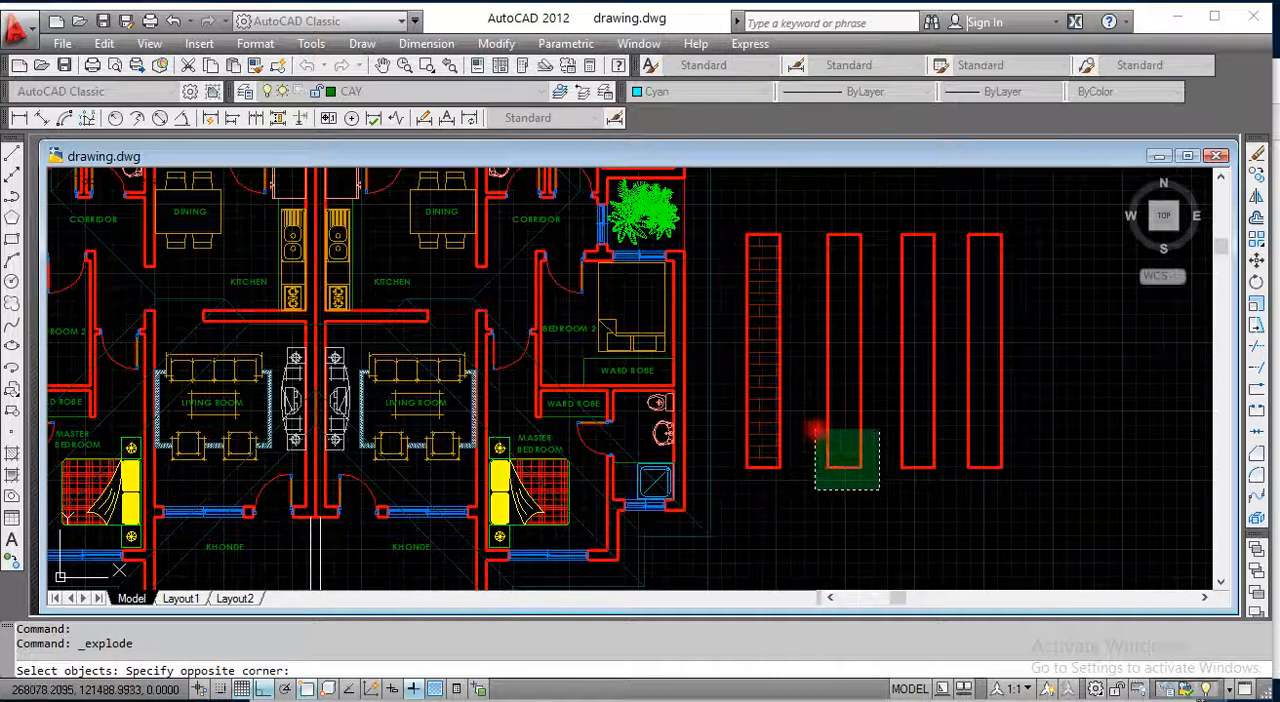
left_click(815, 430)
key("Return")
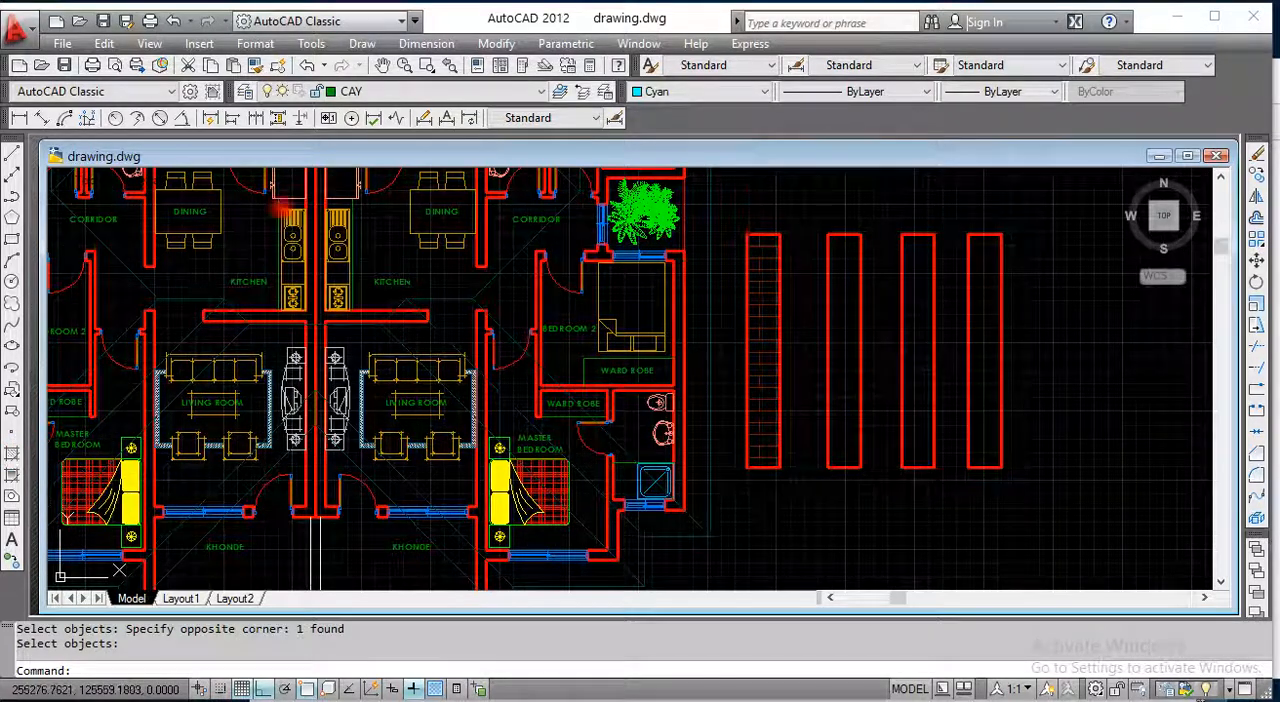
Step: Start a new hatch and select the four edges of the exploded second rectangle as its boundary objects
left_click(379, 46)
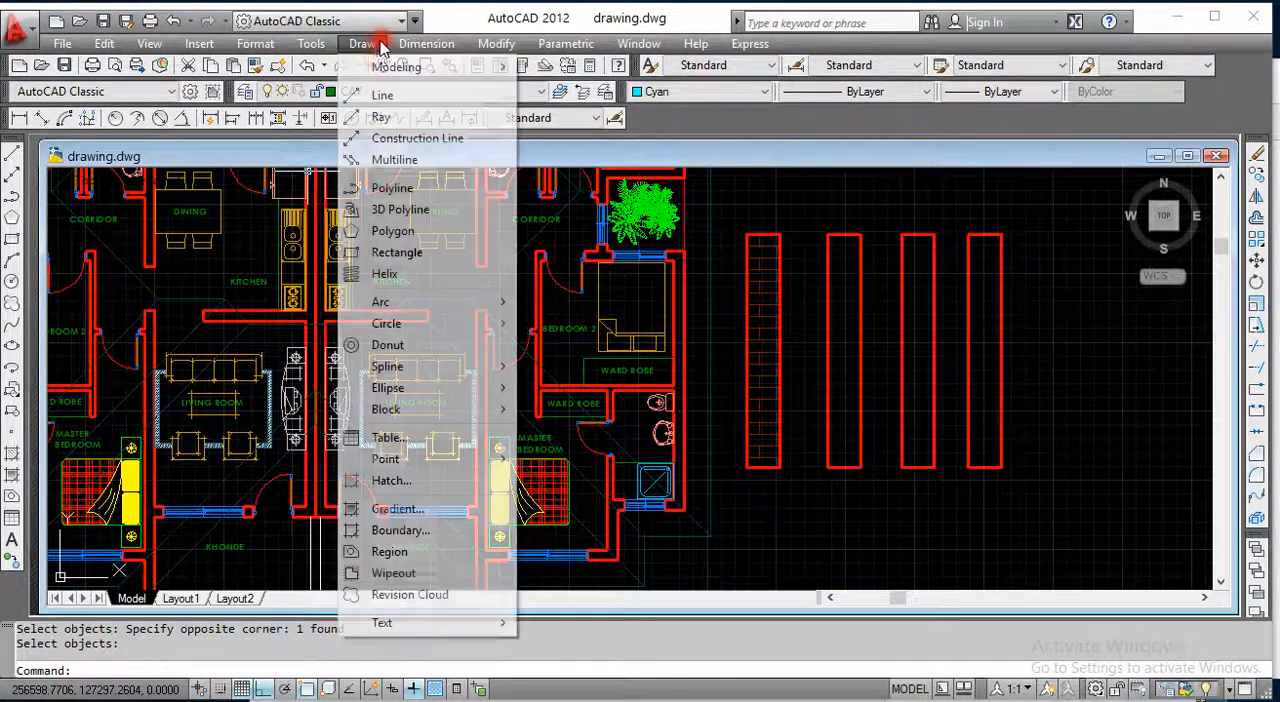
left_click(383, 481)
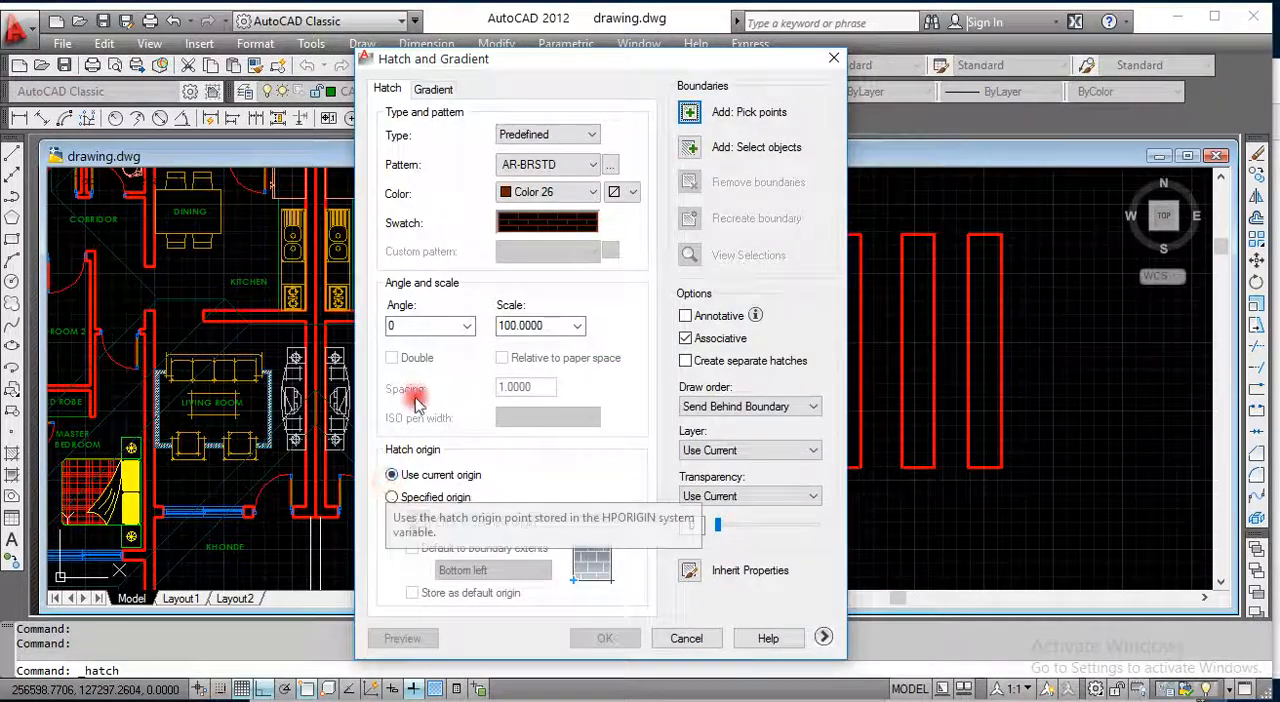
left_click(692, 150)
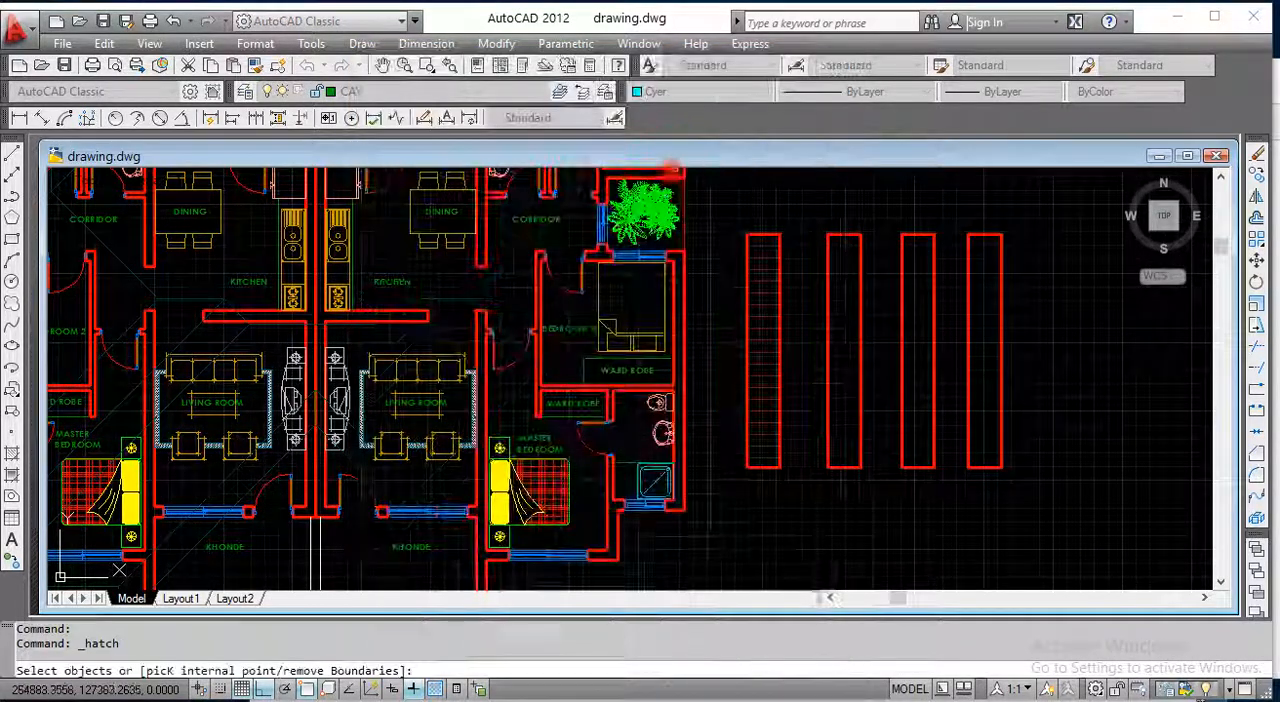
left_click(857, 246)
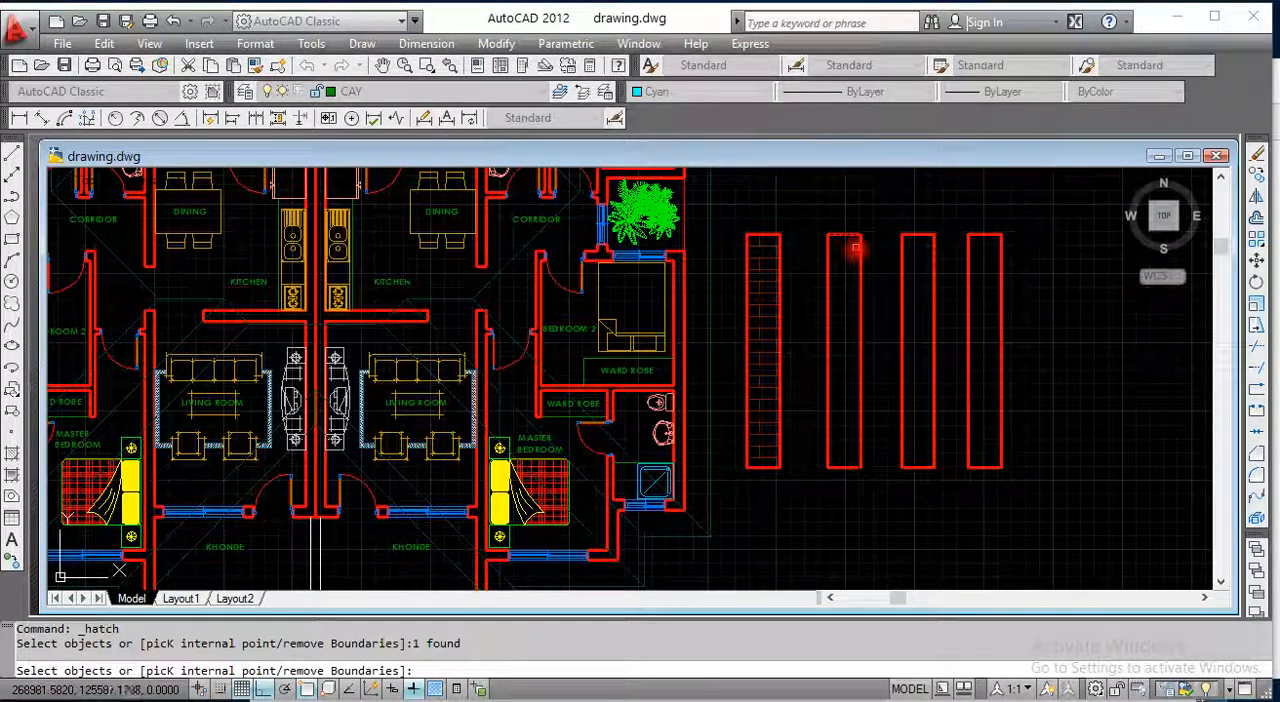
left_click(860, 266)
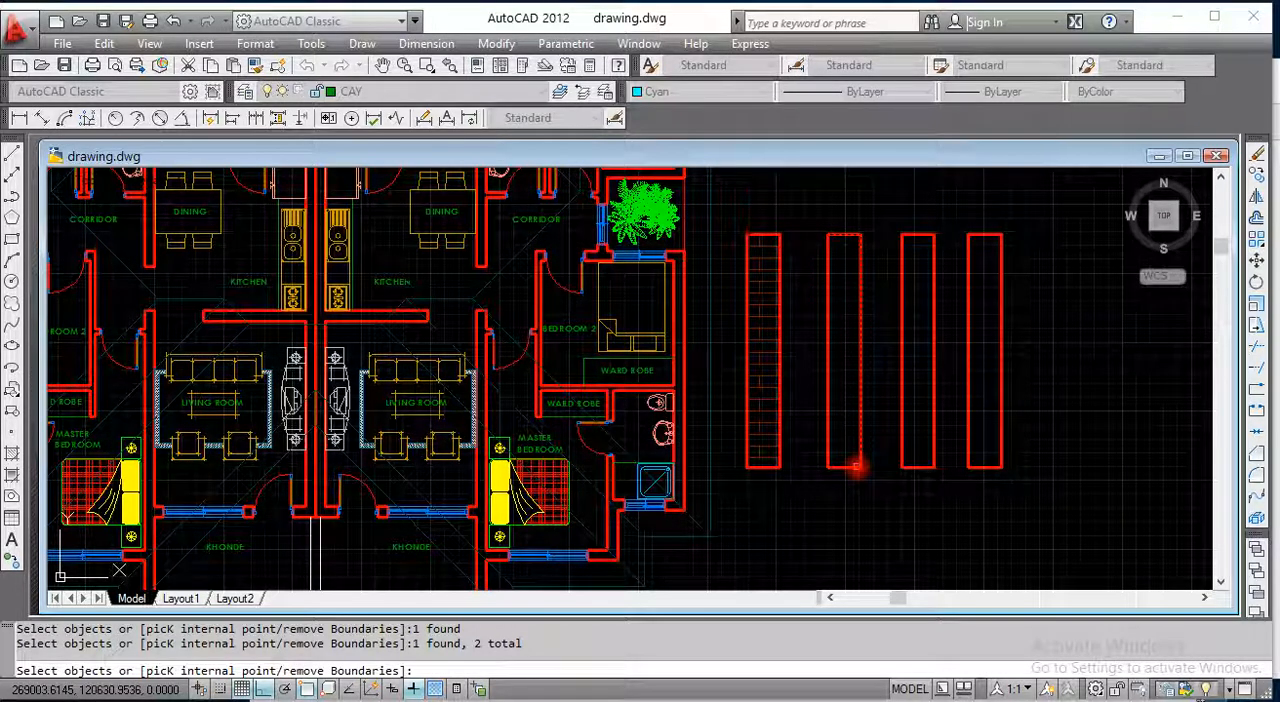
left_click(826, 408)
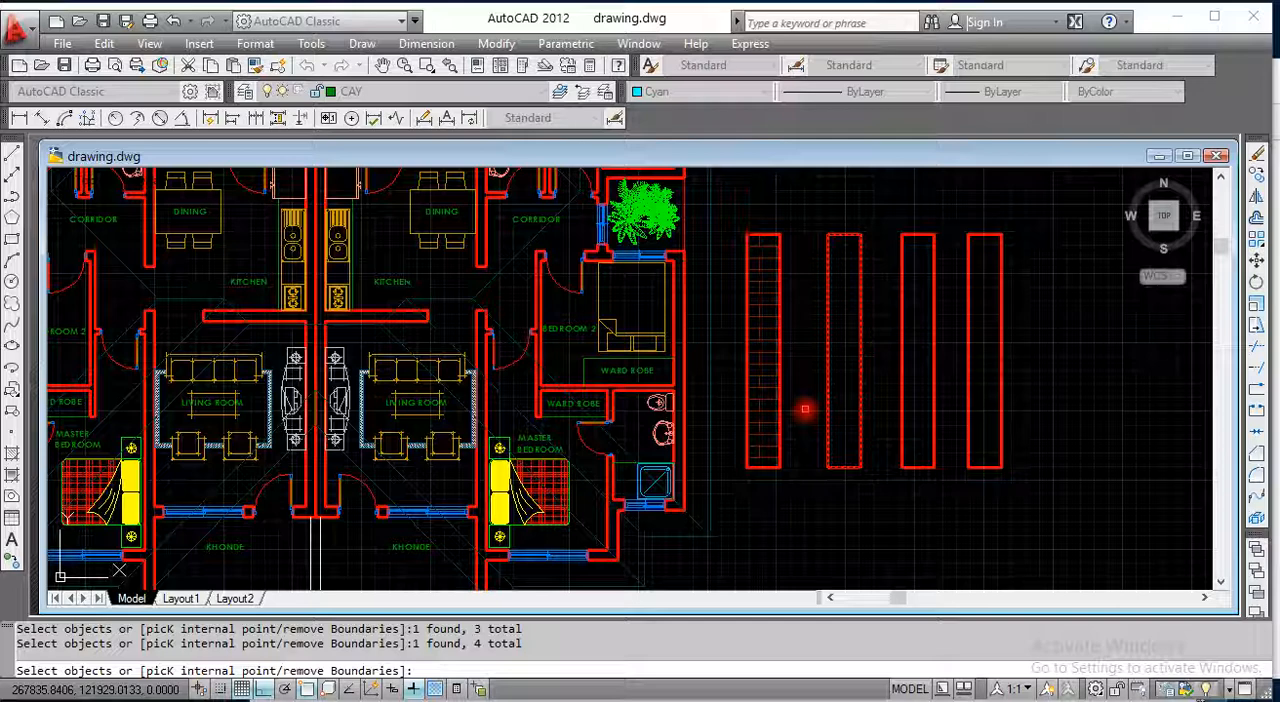
key("Return")
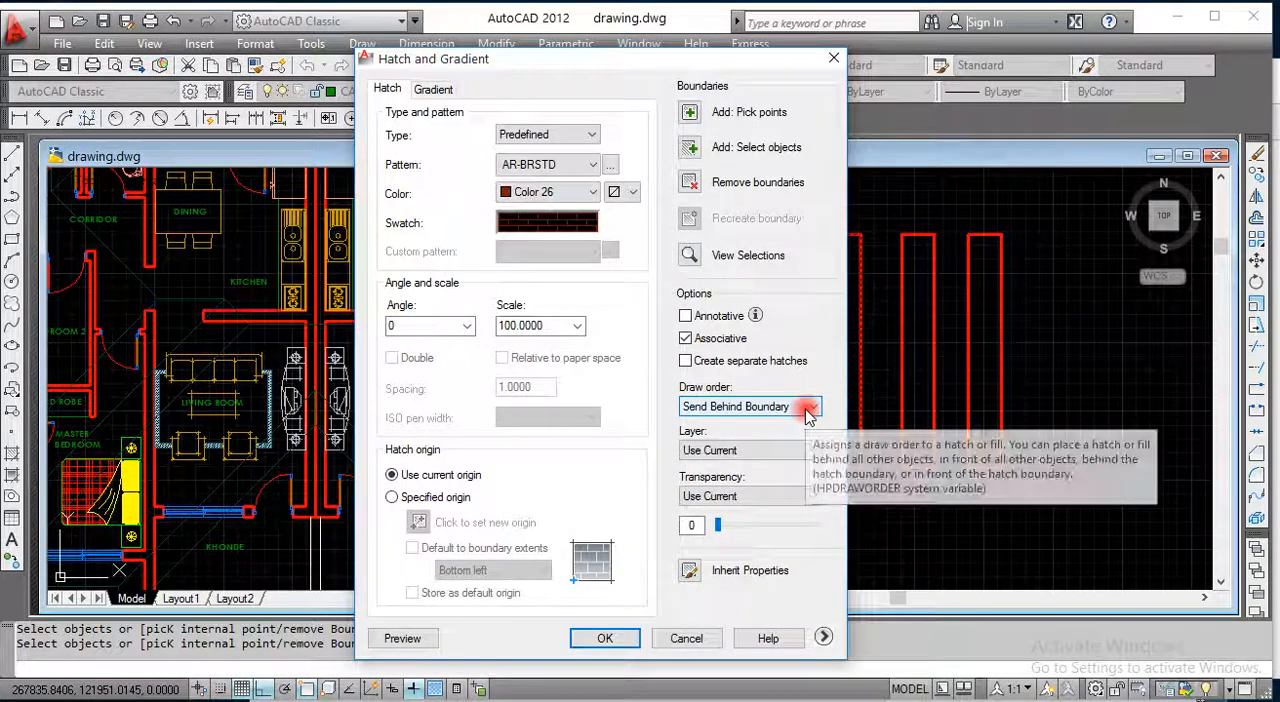
Step: Set the hatch scale to 75, preview it and accept the AR-BRSTD hatch in the second rectangle
left_click(507, 327)
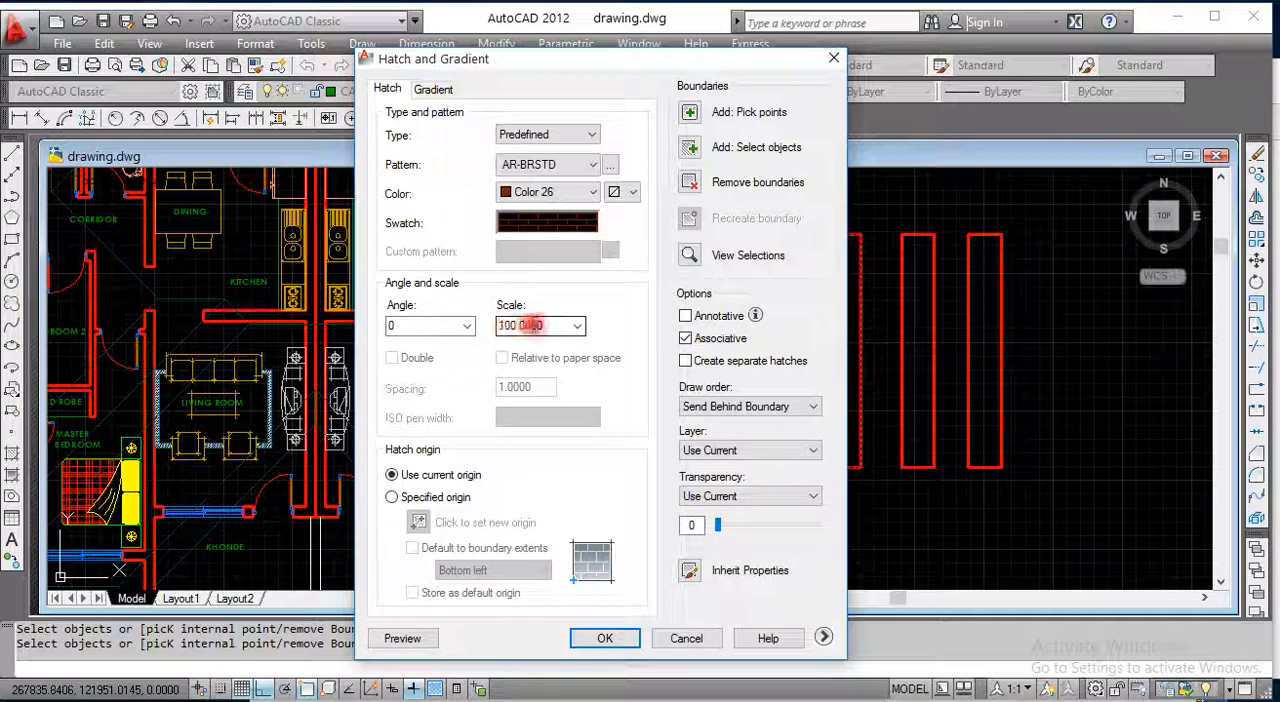
double_click(543, 326)
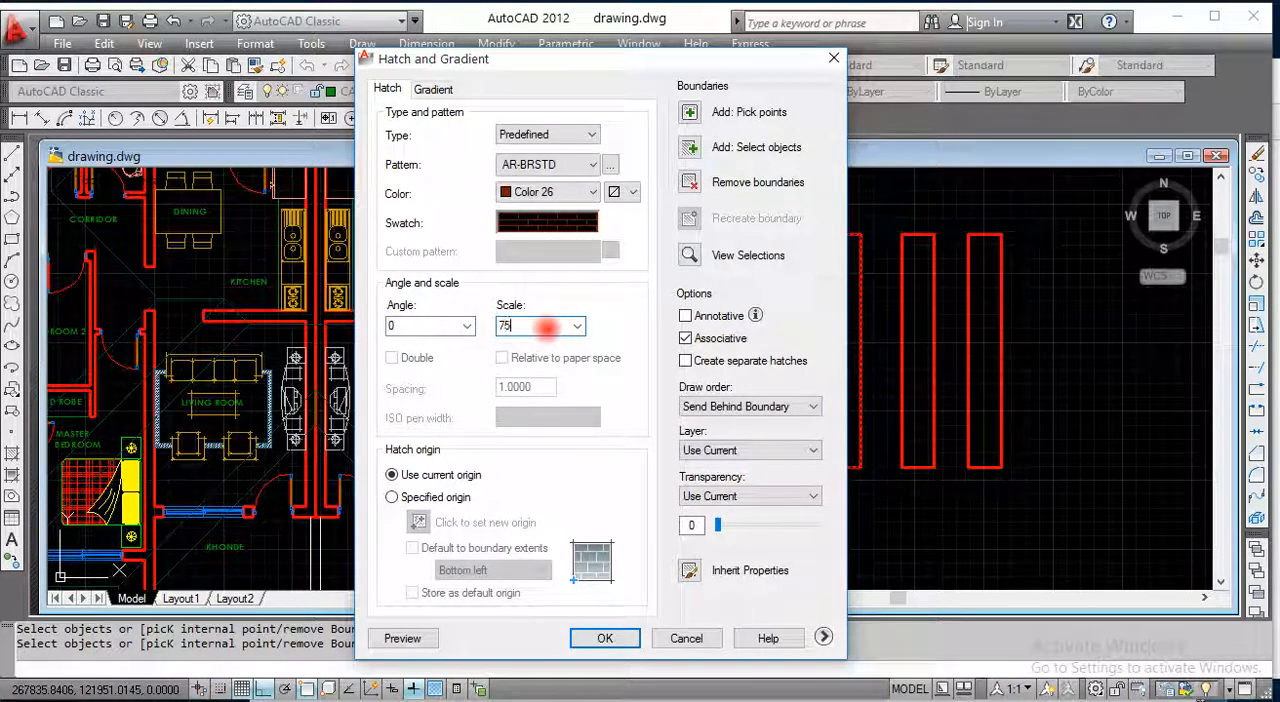
left_click(403, 638)
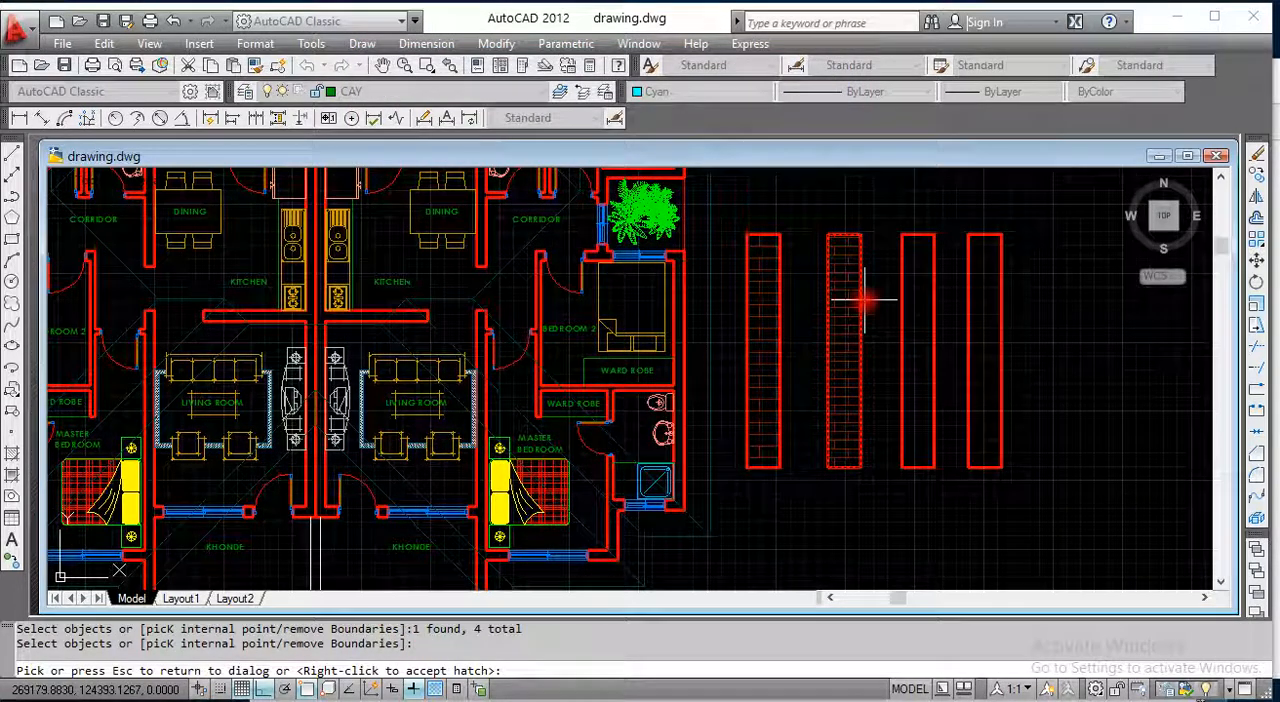
right_click(828, 285)
scroll(846, 277, "up", 4)
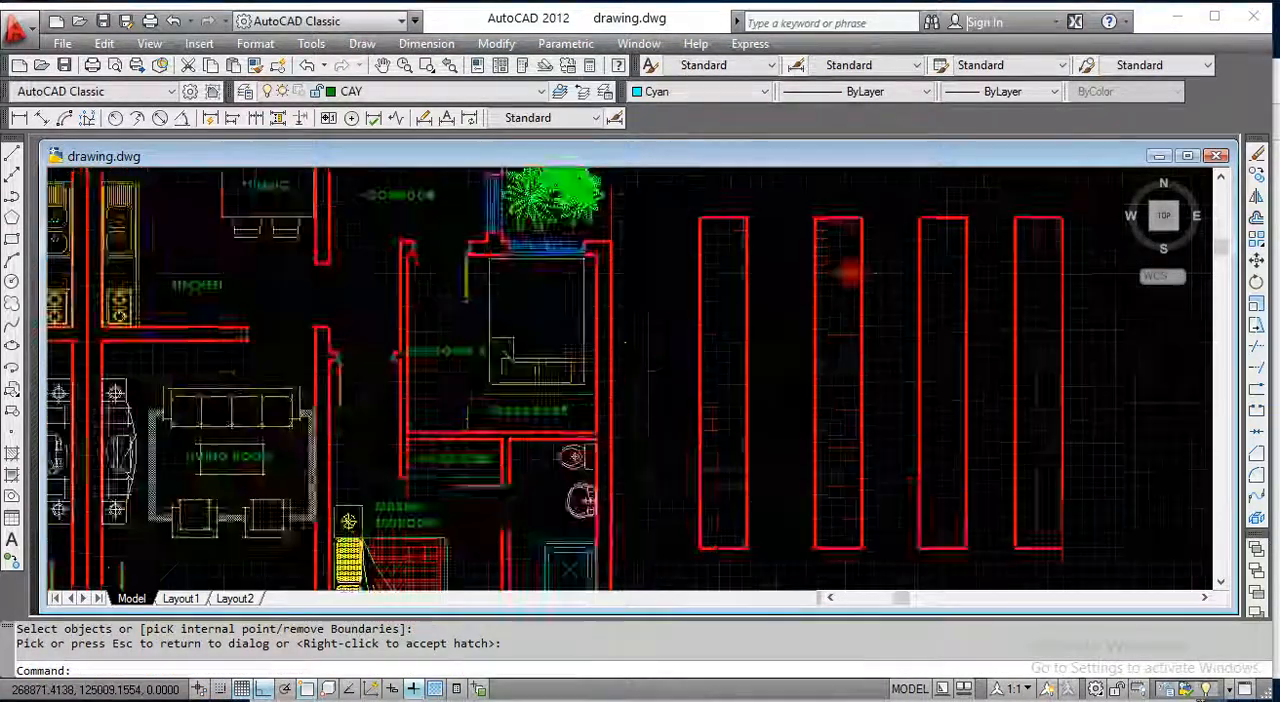
scroll(835, 285, "down", 2)
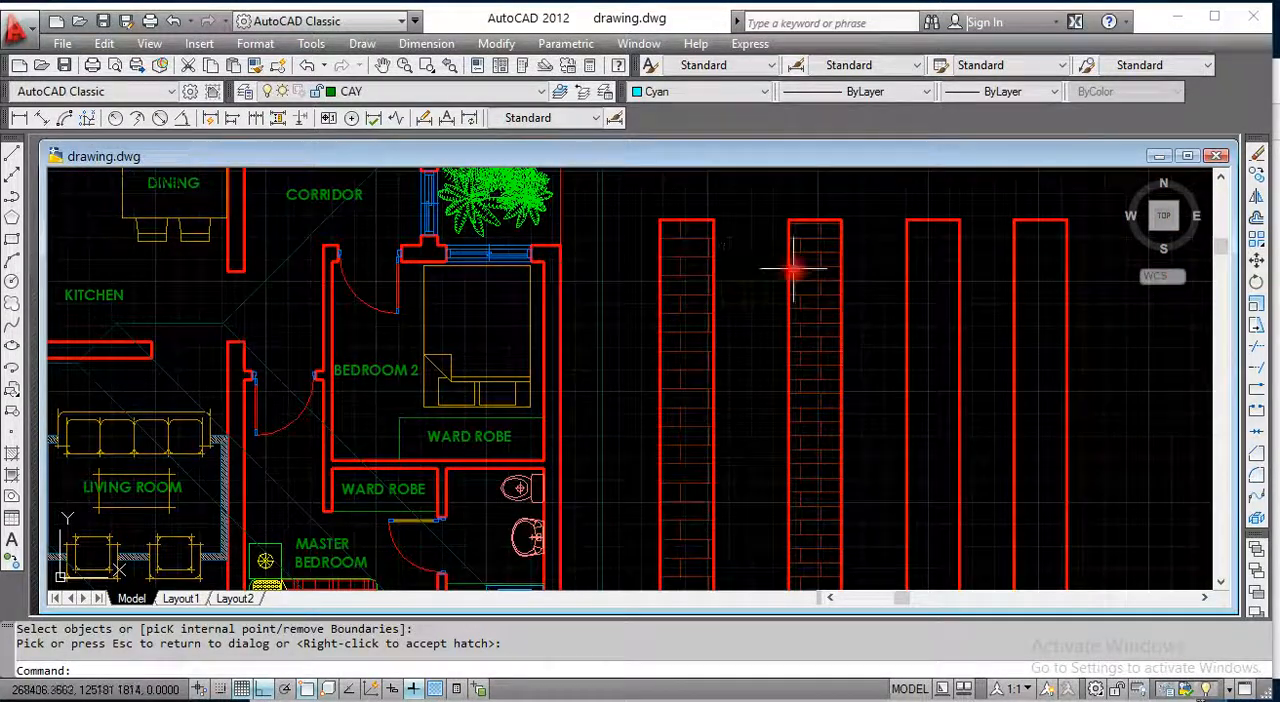
scroll(800, 268, "up", 1)
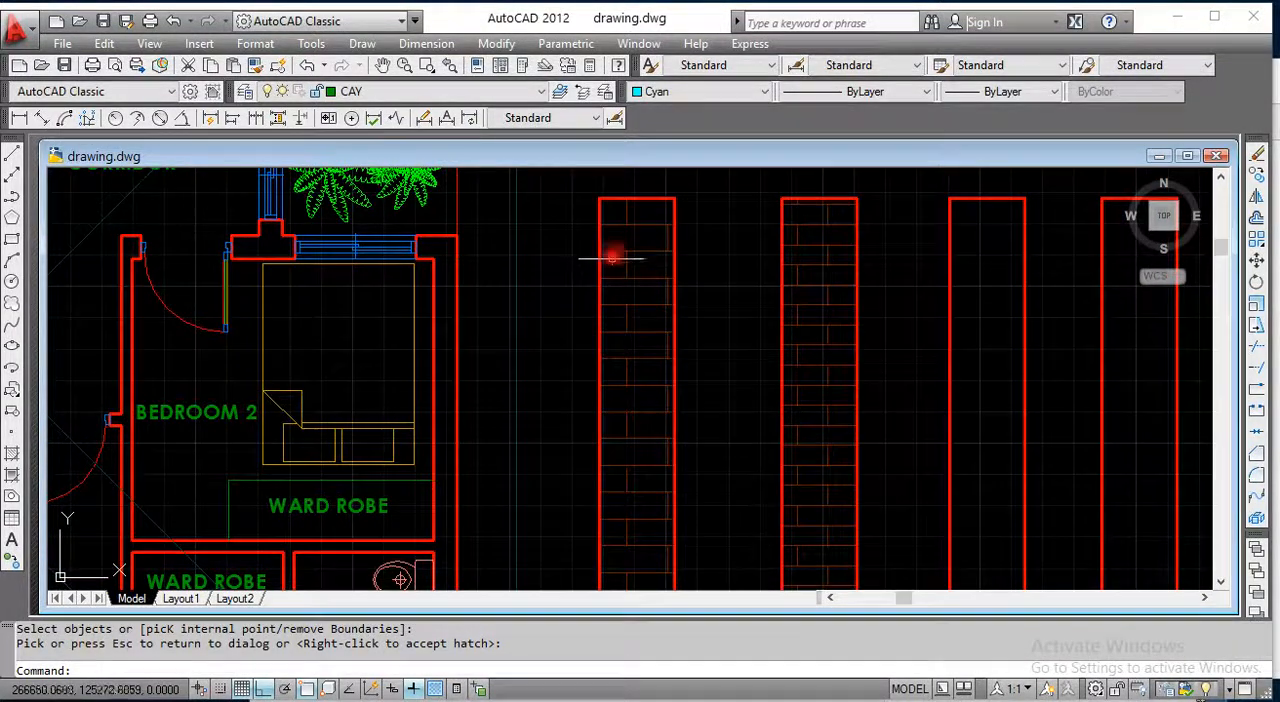
scroll(624, 292, "down", 4)
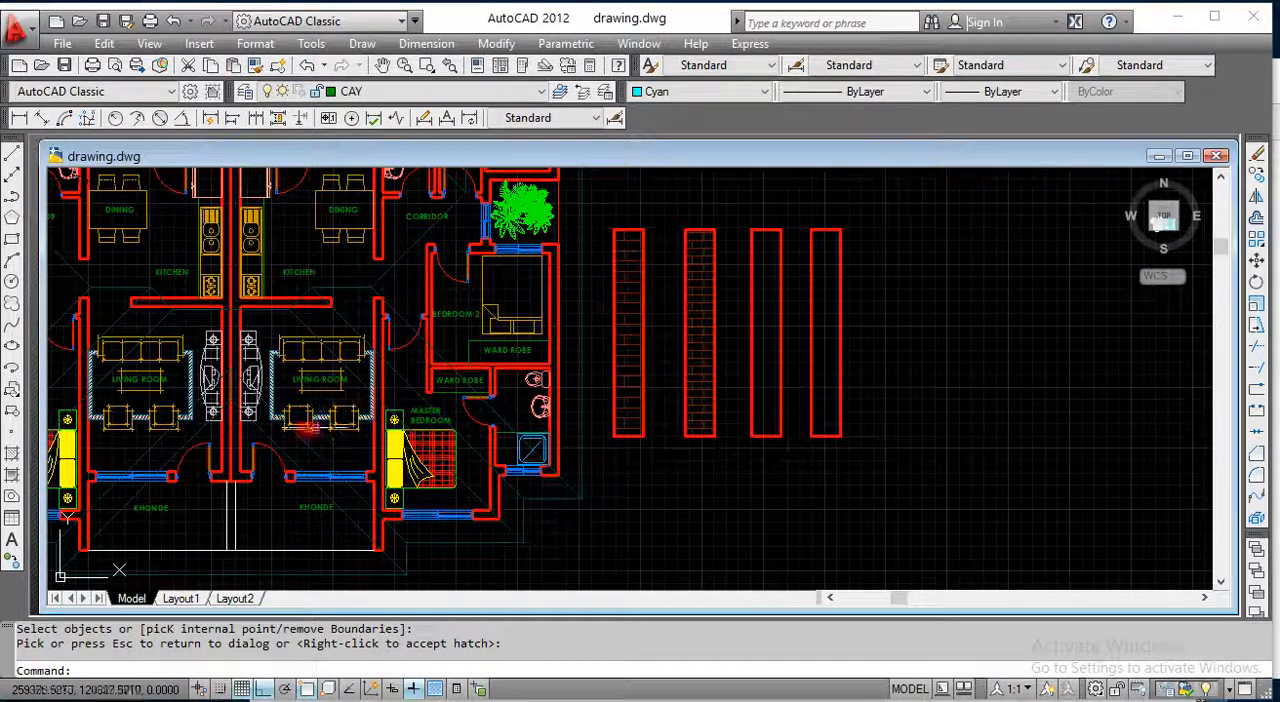
Step: Start a new hatch and choose the ANSI32 pattern from the predefined ANSI patterns
left_click(13, 456)
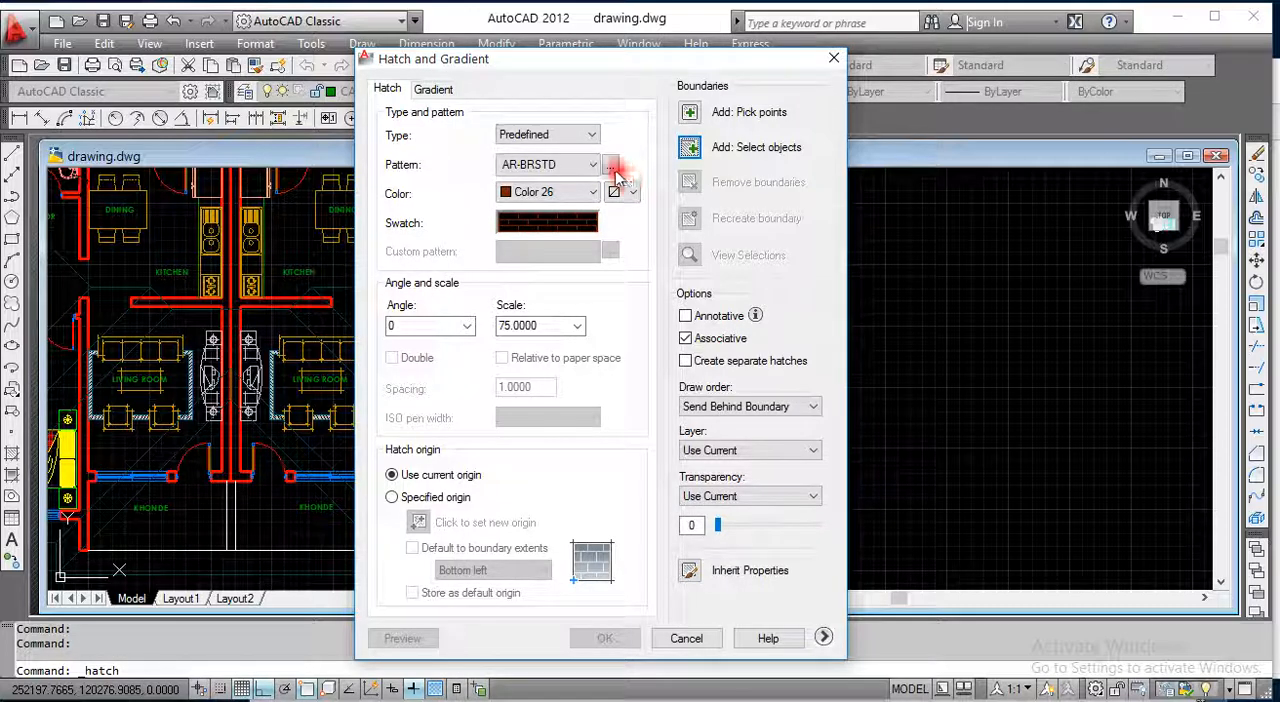
left_click(558, 136)
left_click(562, 151)
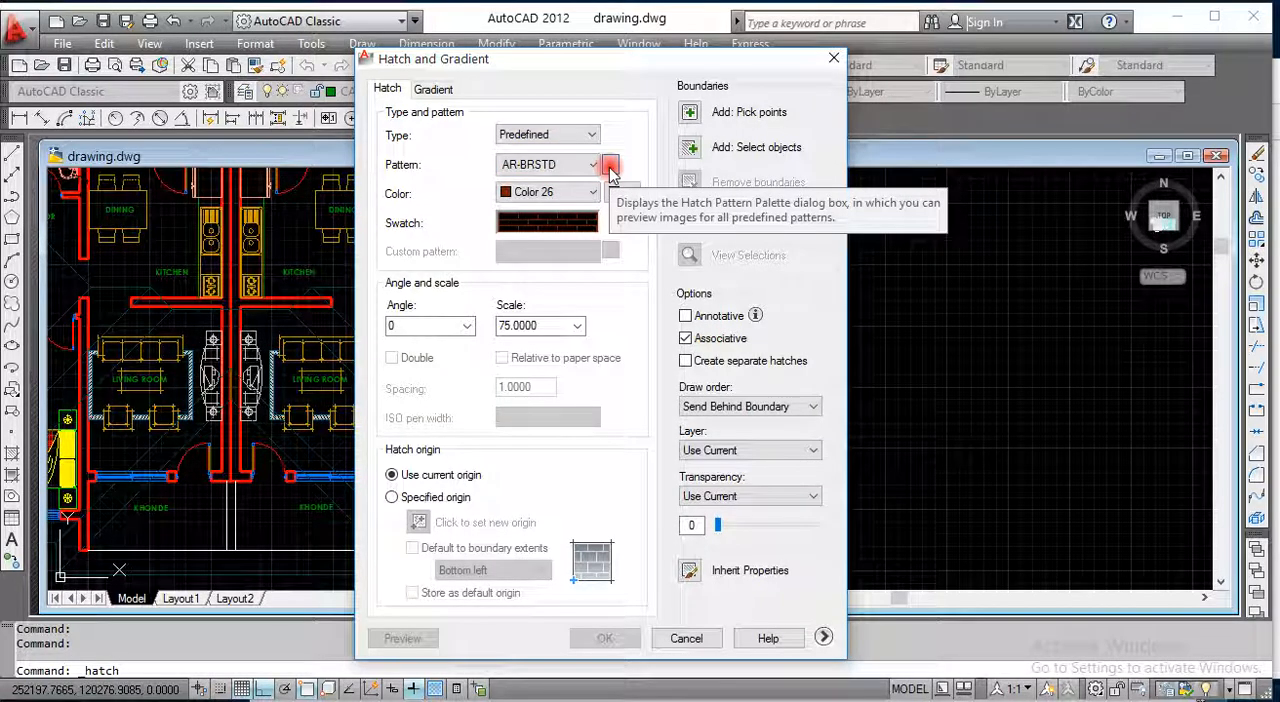
left_click(610, 168)
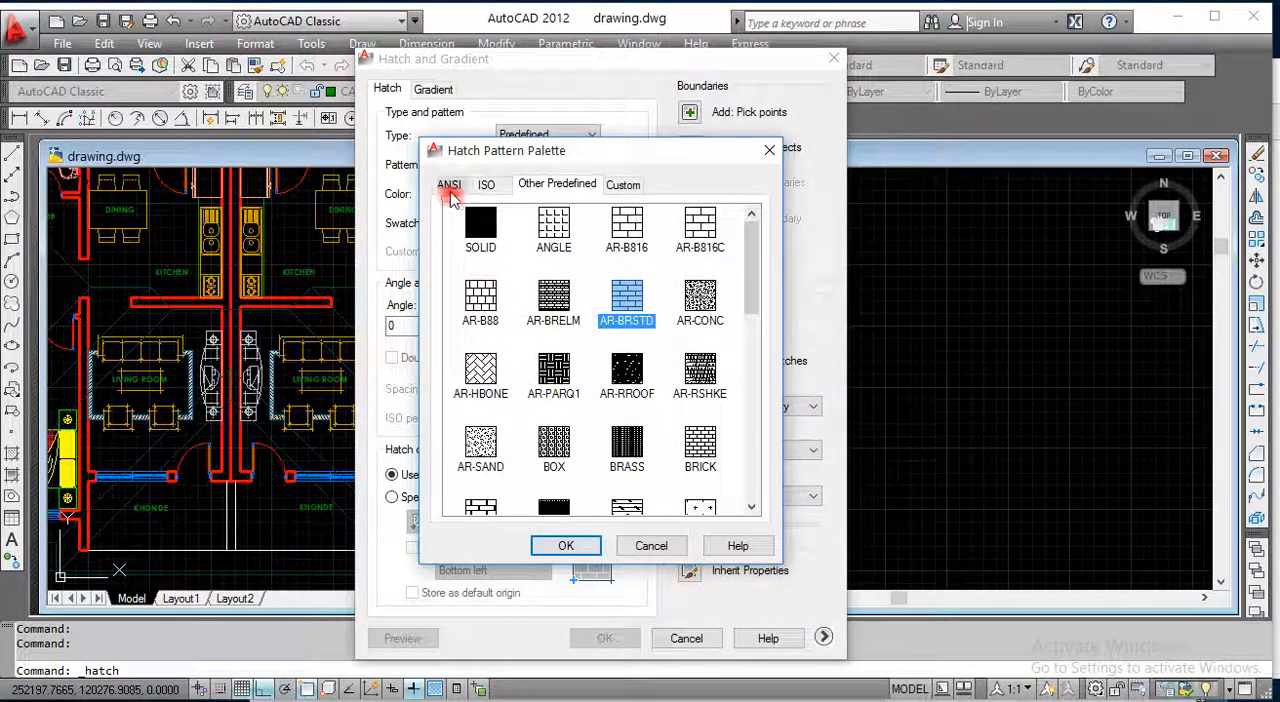
left_click(449, 186)
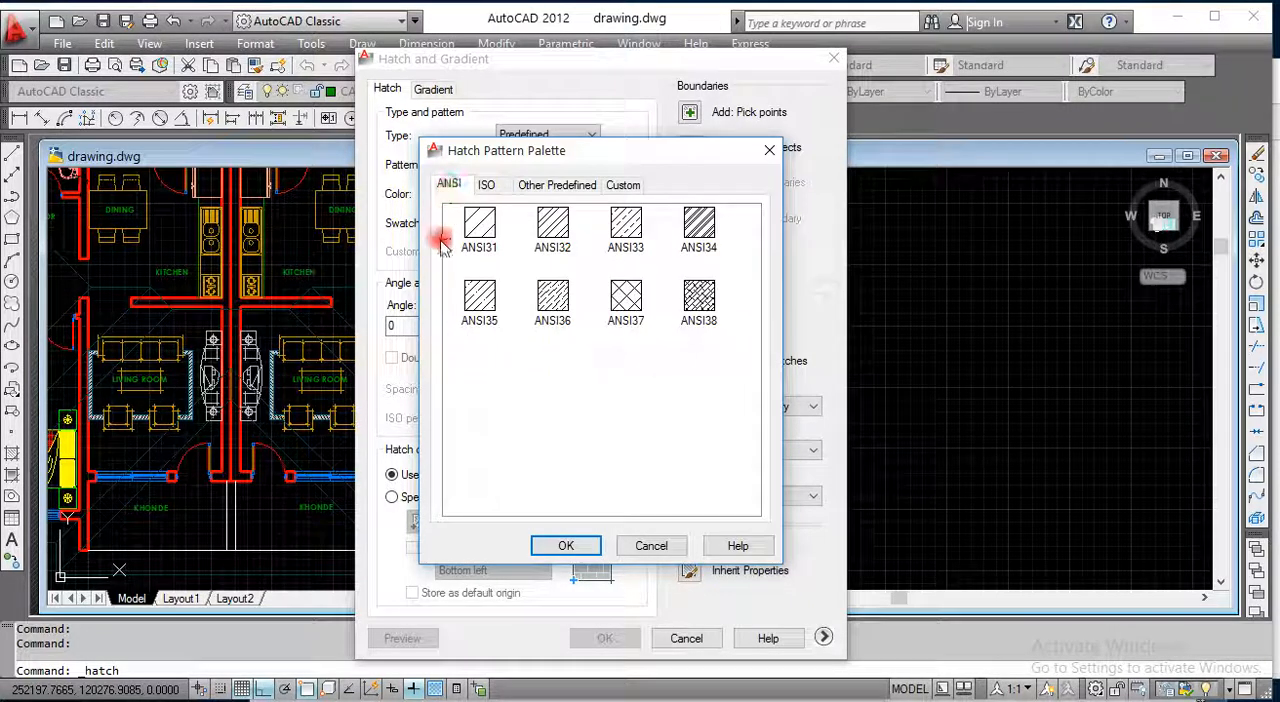
left_click(556, 228)
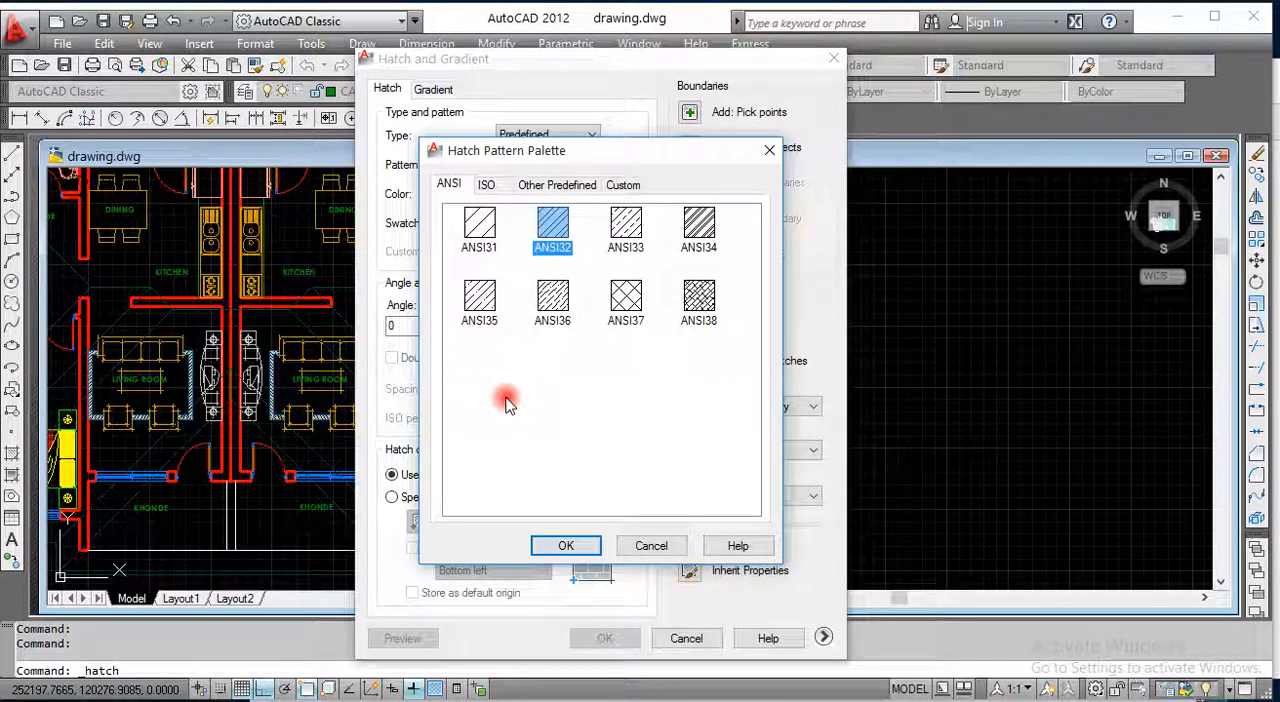
left_click(562, 549)
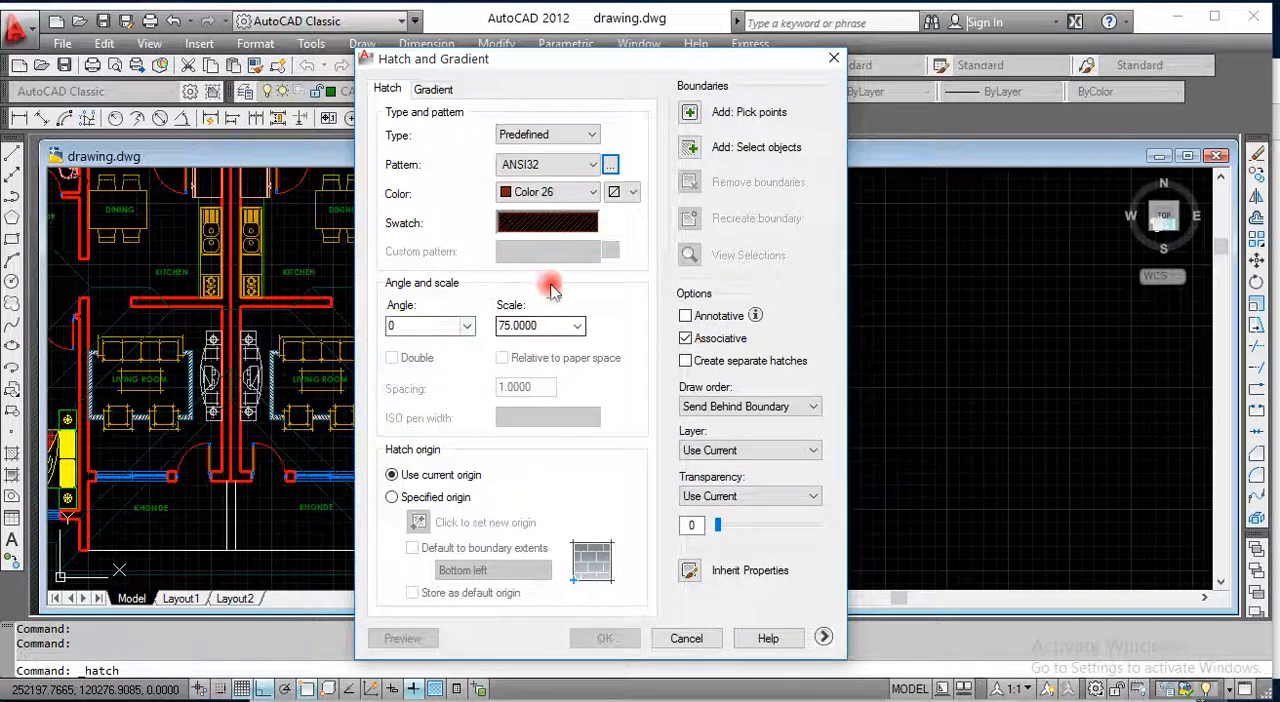
Step: Select the third rectangle from the floor plan as the hatch boundary object and preview the ANSI32 fill
left_click(688, 148)
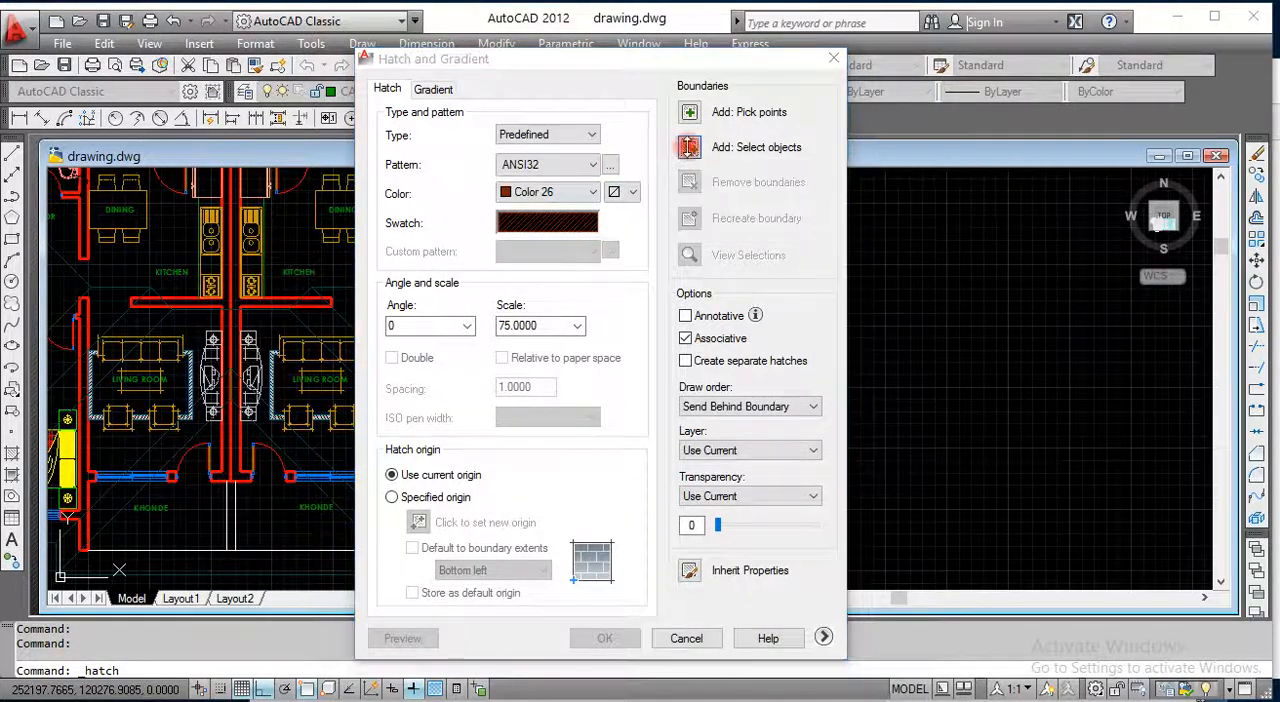
left_click(752, 240)
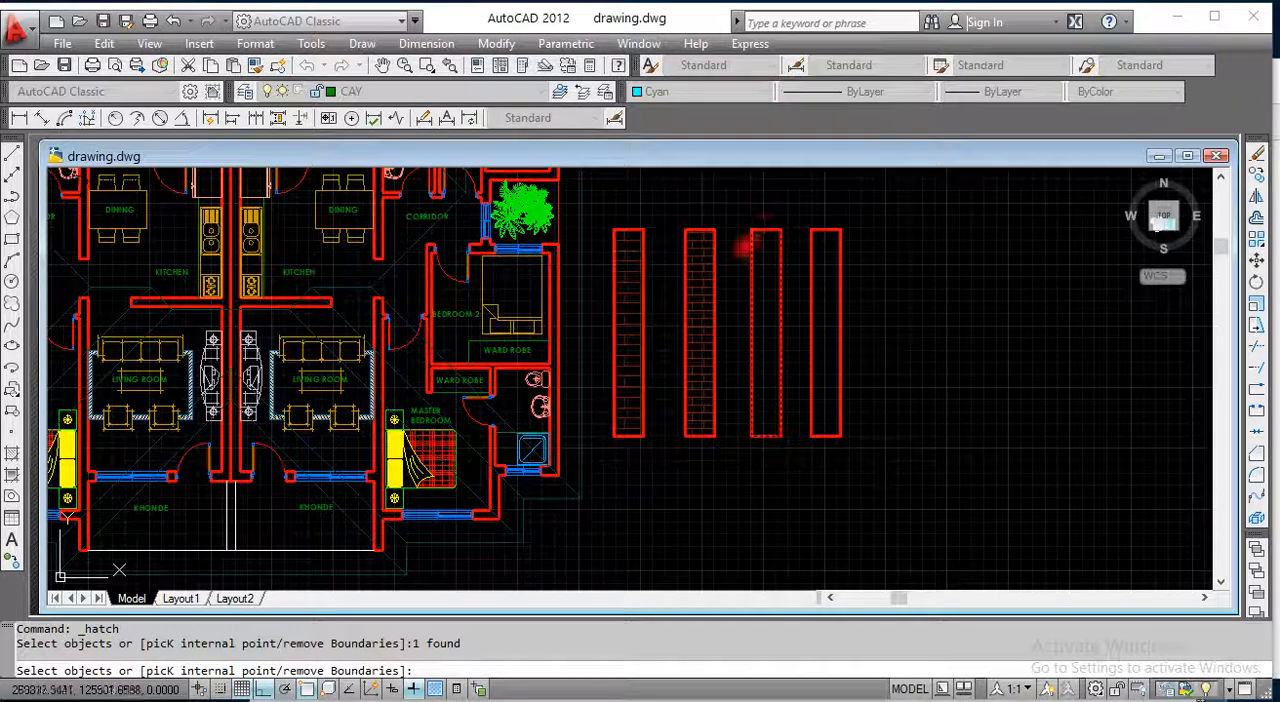
right_click(781, 328)
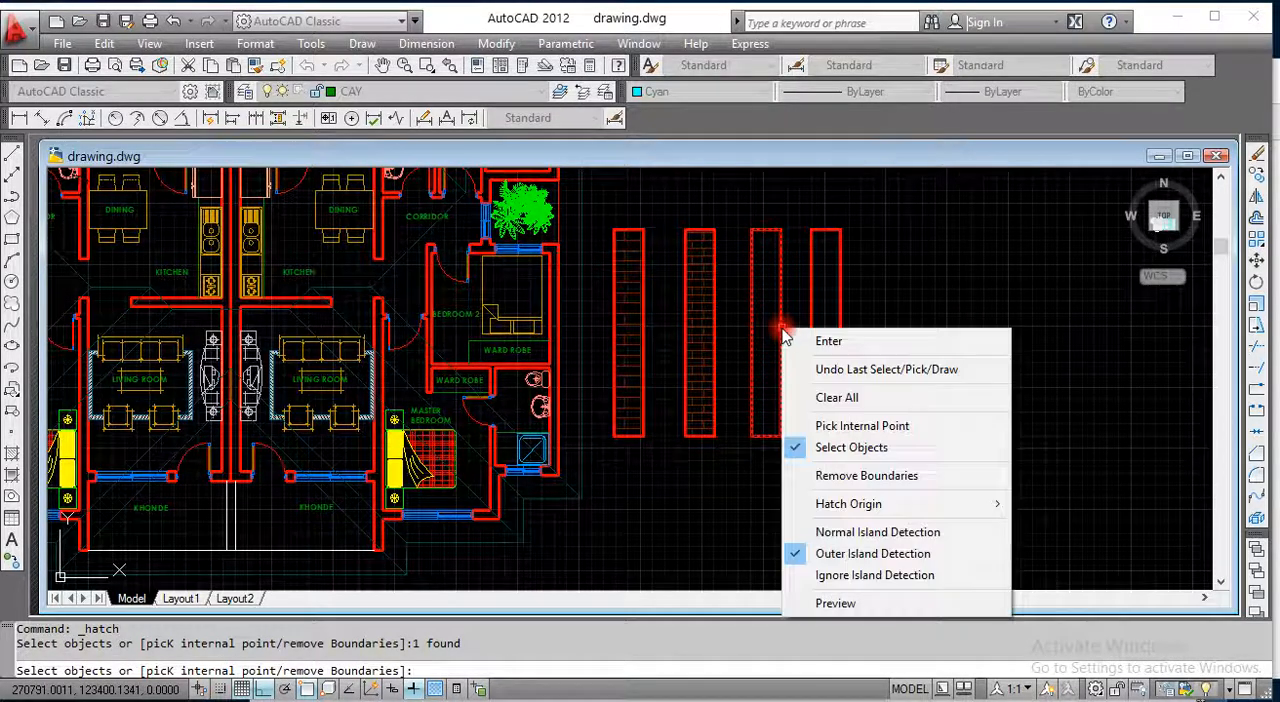
left_click(828, 341)
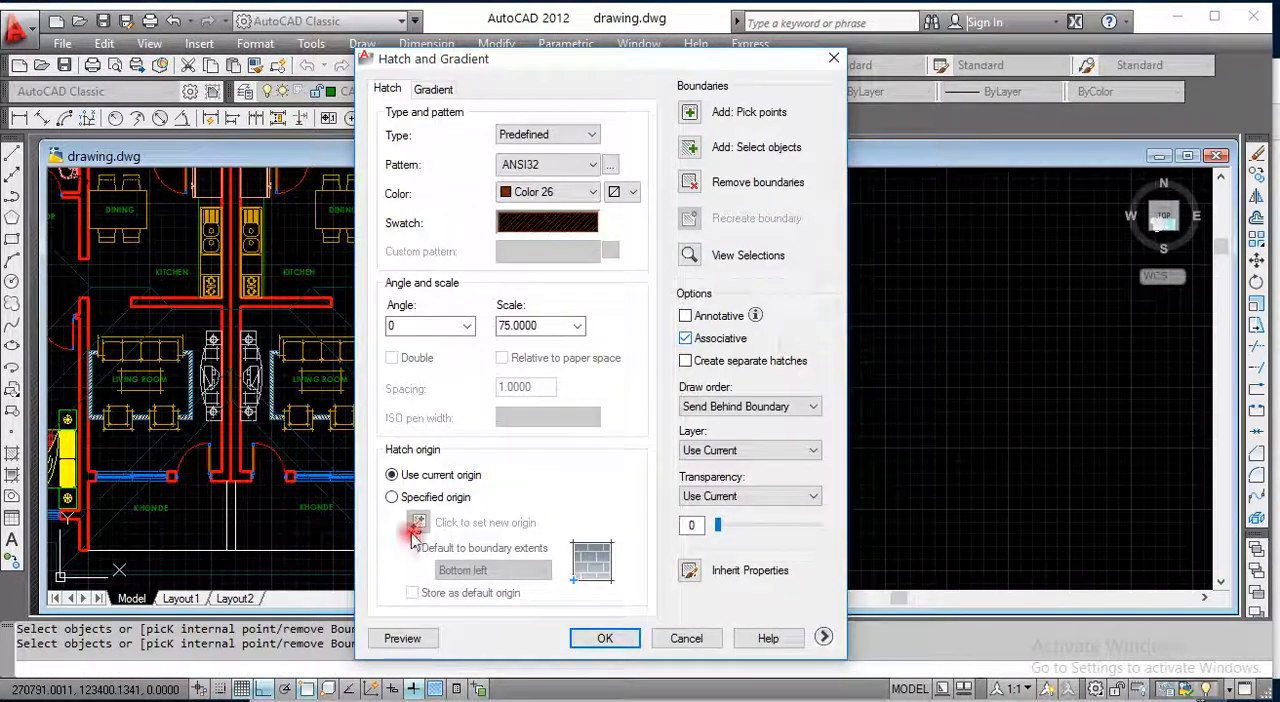
left_click(402, 638)
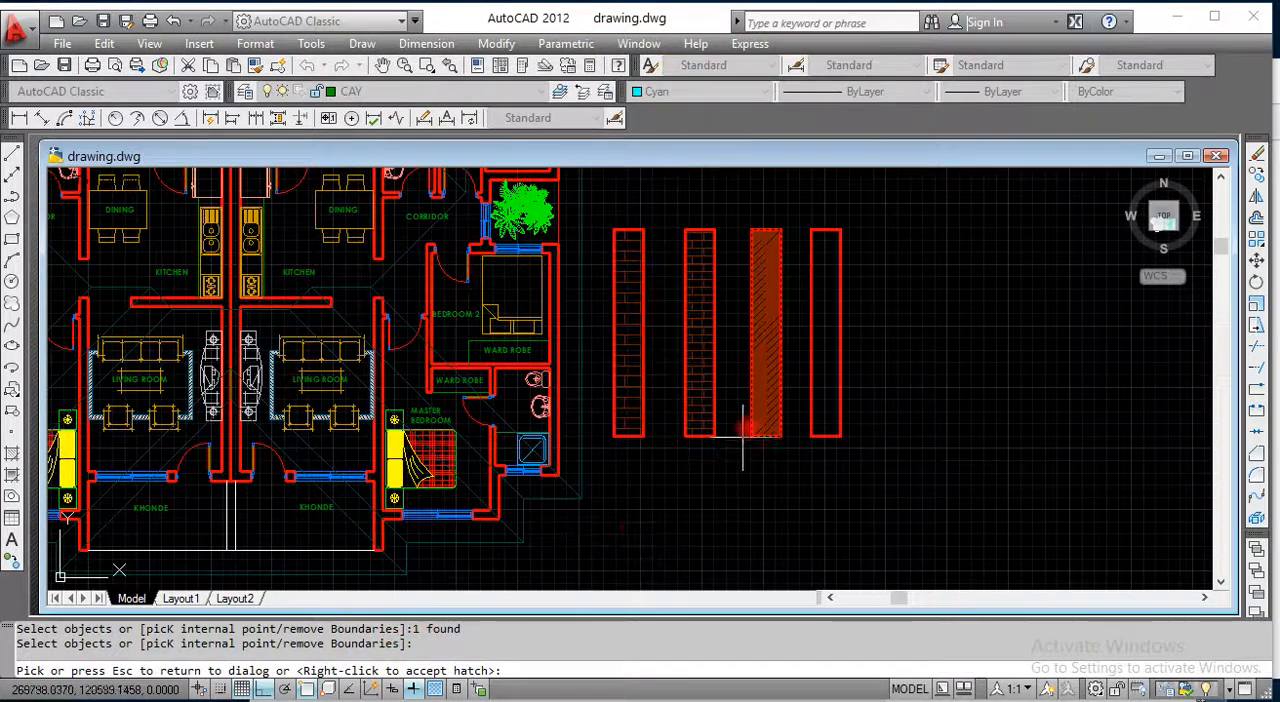
scroll(740, 429, "up", 3)
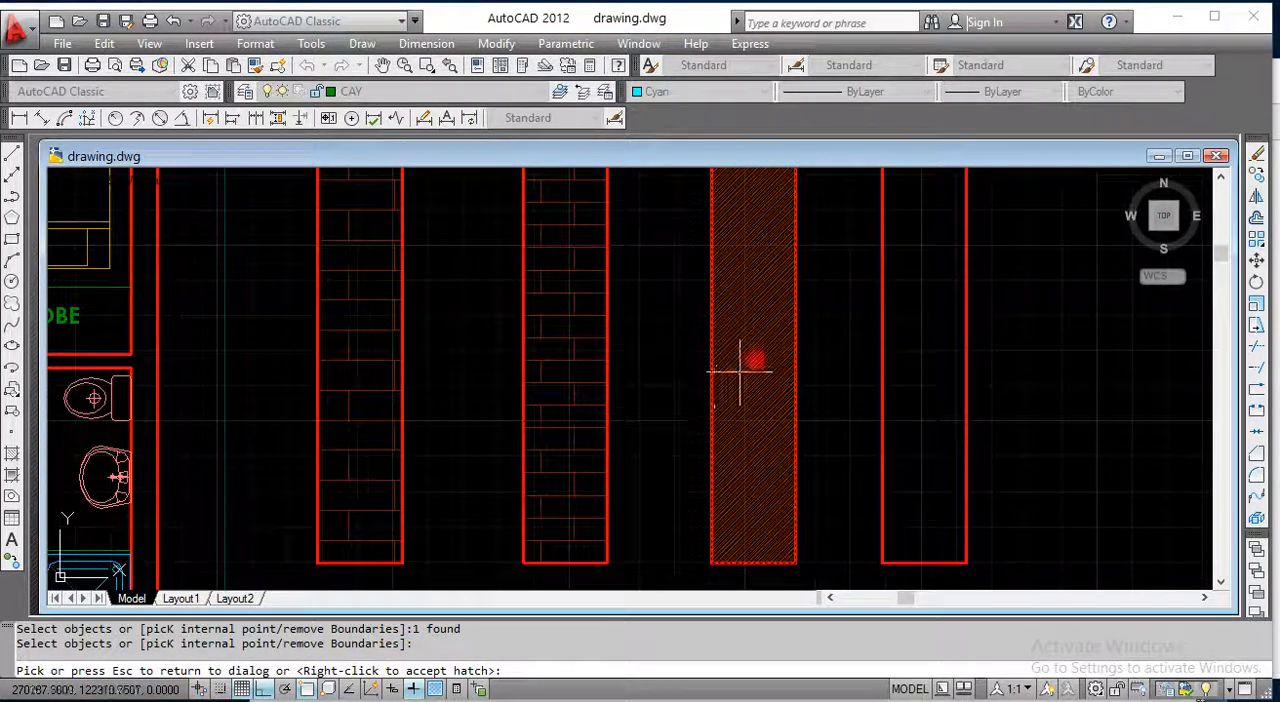
key("Escape")
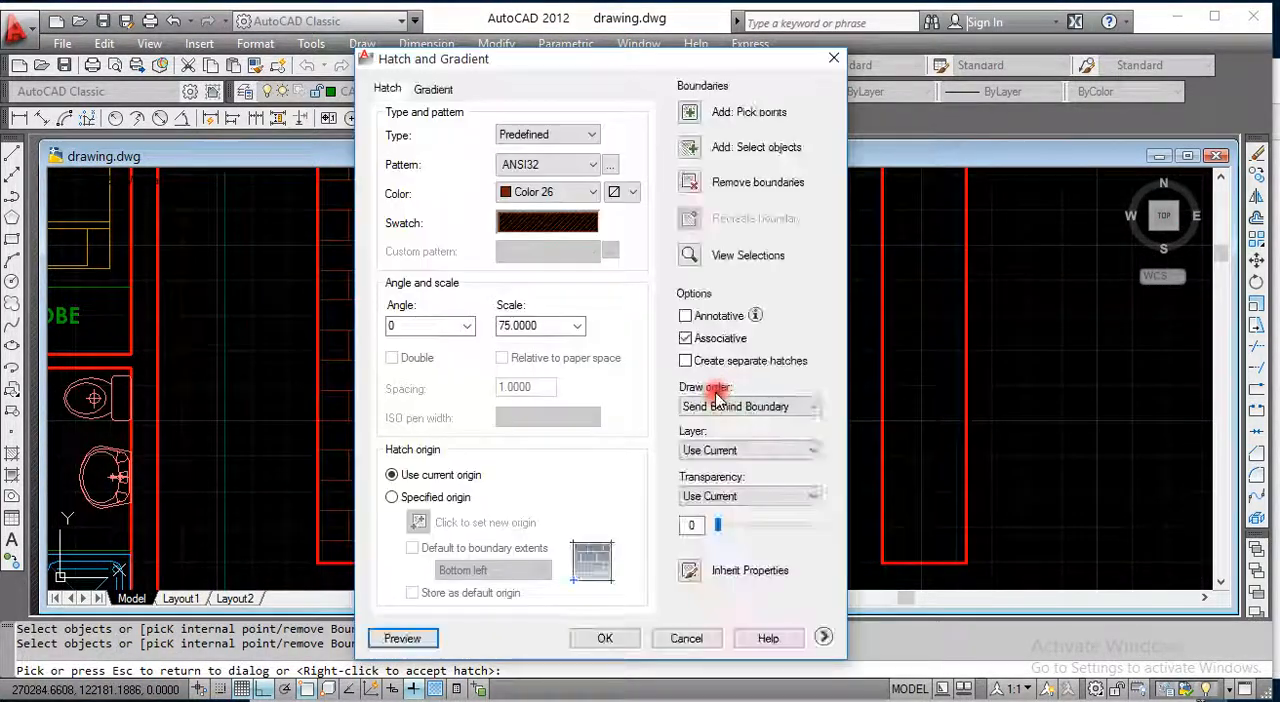
Step: Try a hatch scale of 500 and preview the ANSI32 pattern in the third rectangle
double_click(537, 326)
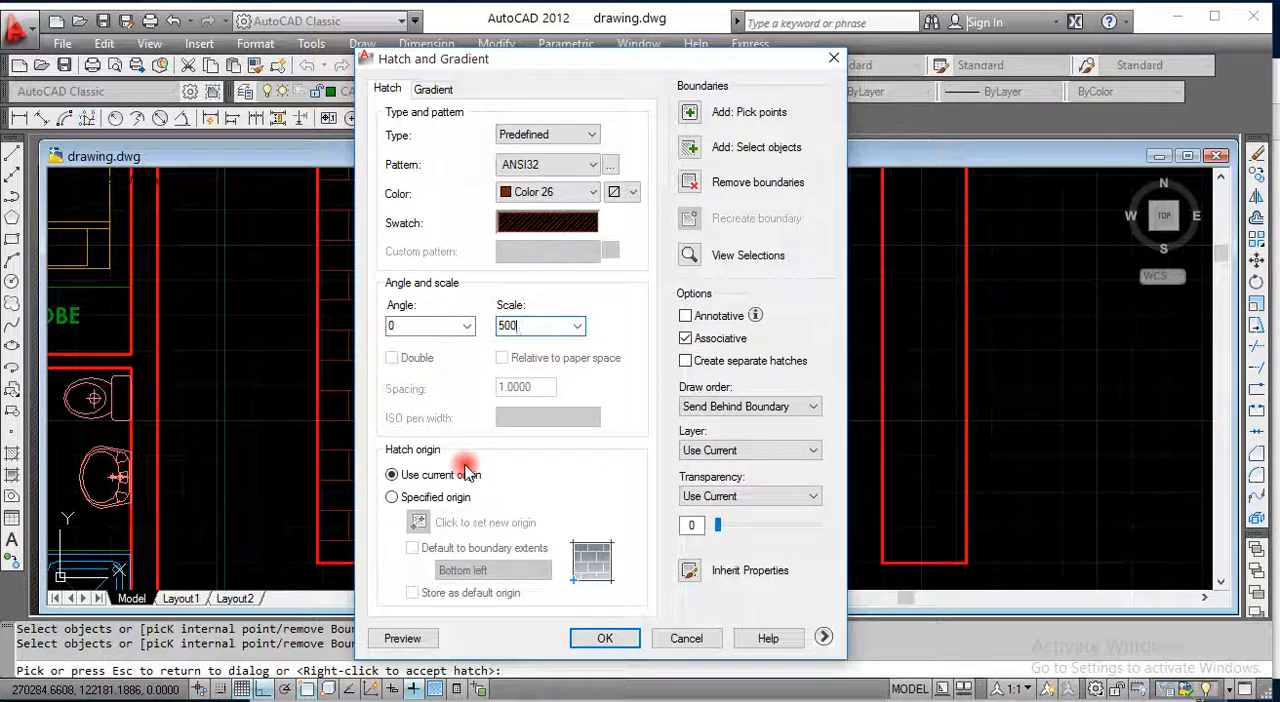
left_click(402, 638)
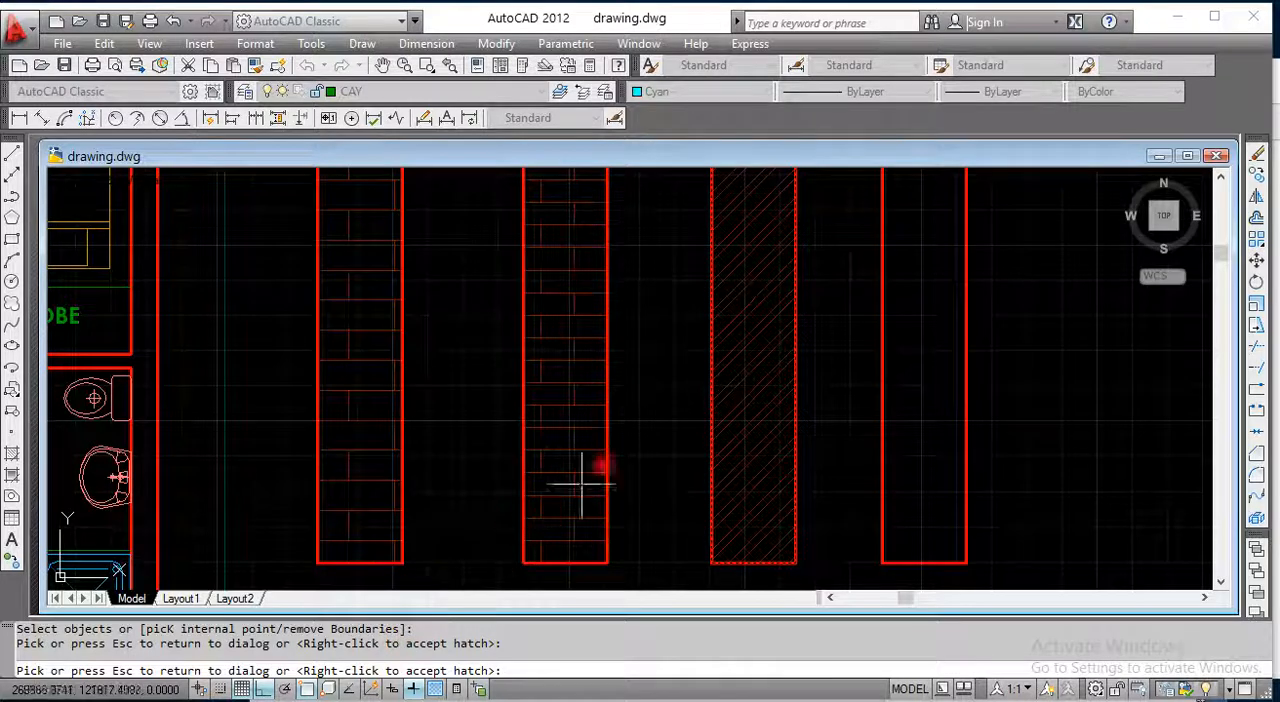
scroll(614, 449, "down", 3)
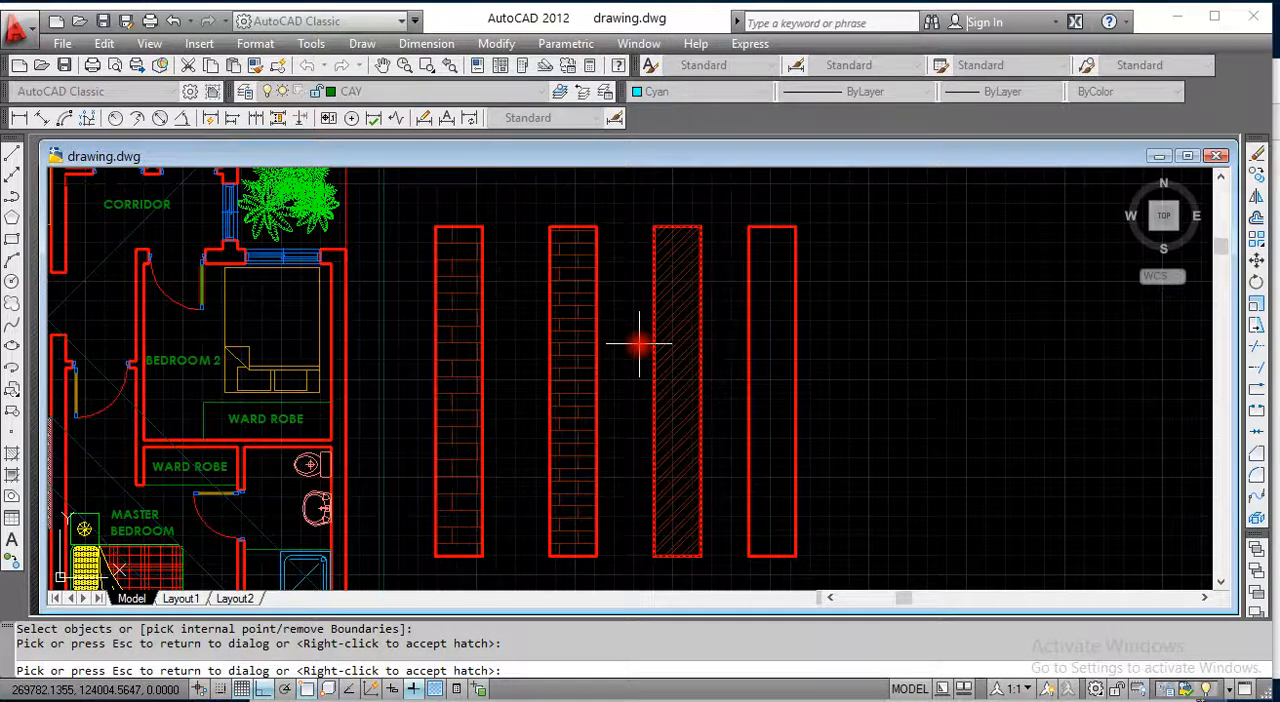
key("Escape")
Step: Set the hatch scale to 1500, preview it and accept the ANSI32 hatch in the third rectangle
double_click(537, 330)
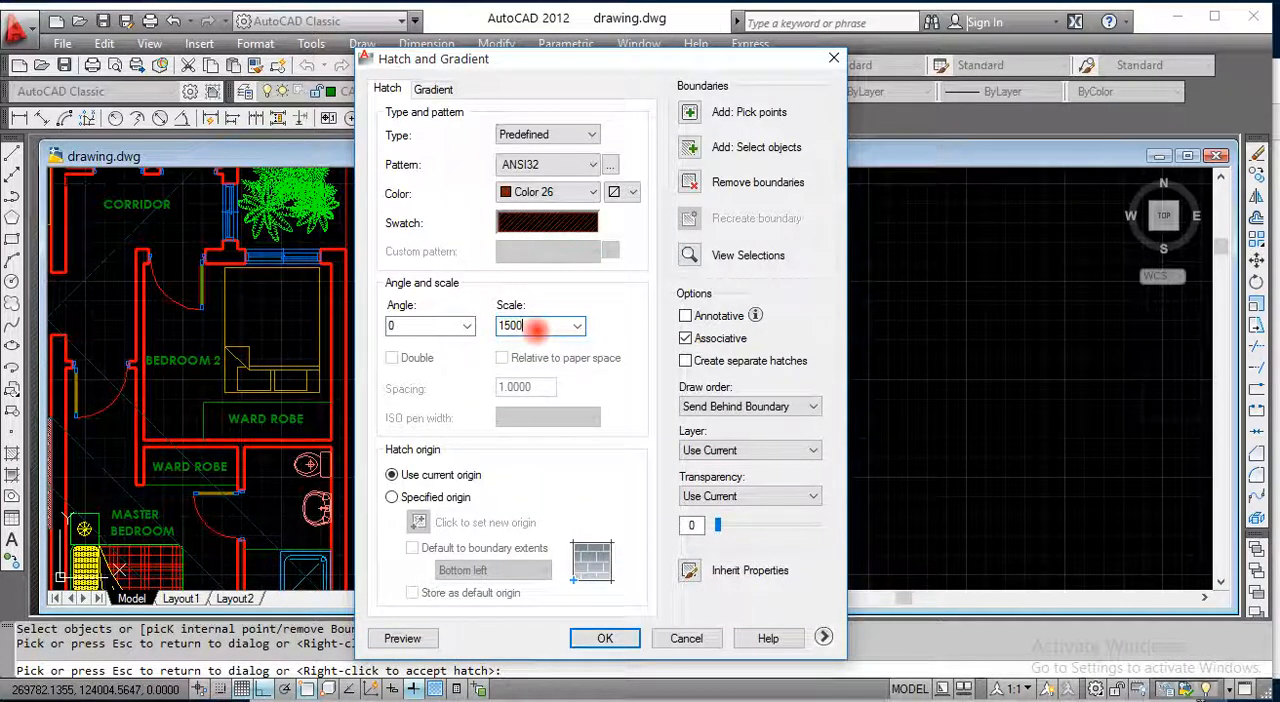
left_click(396, 638)
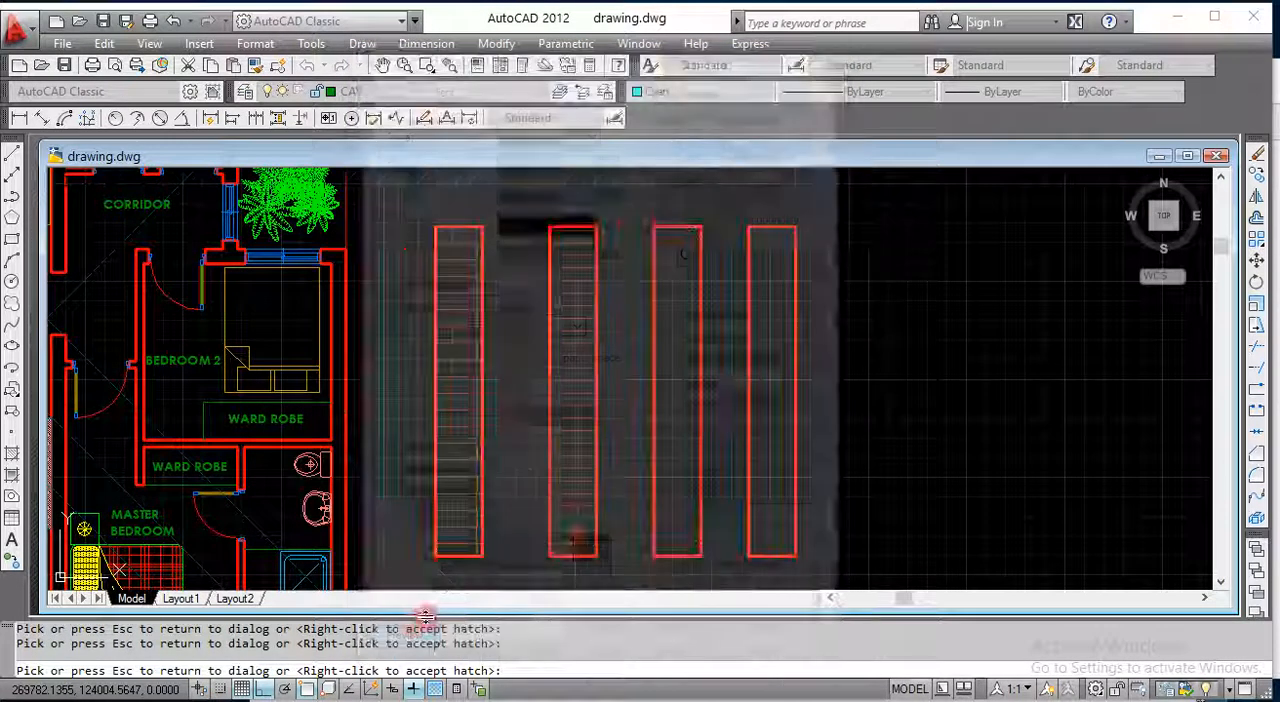
scroll(705, 412, "up", 3)
scroll(697, 400, "down", 3)
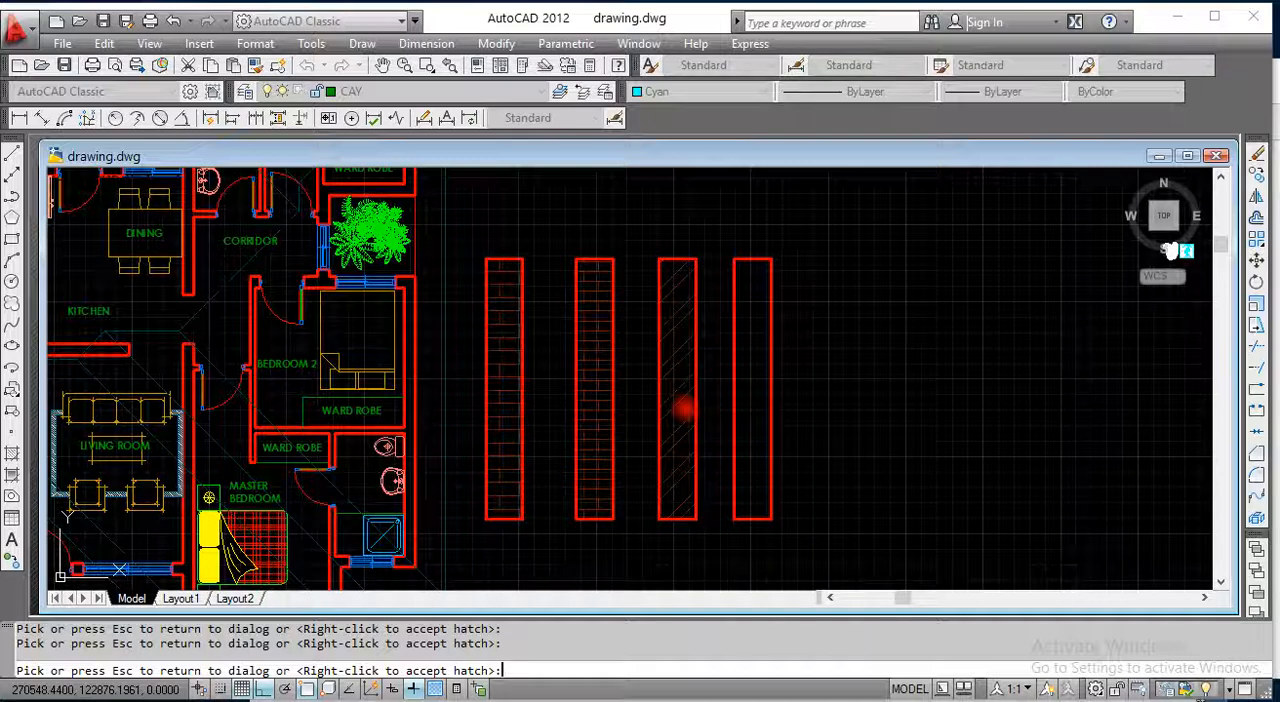
right_click(684, 407)
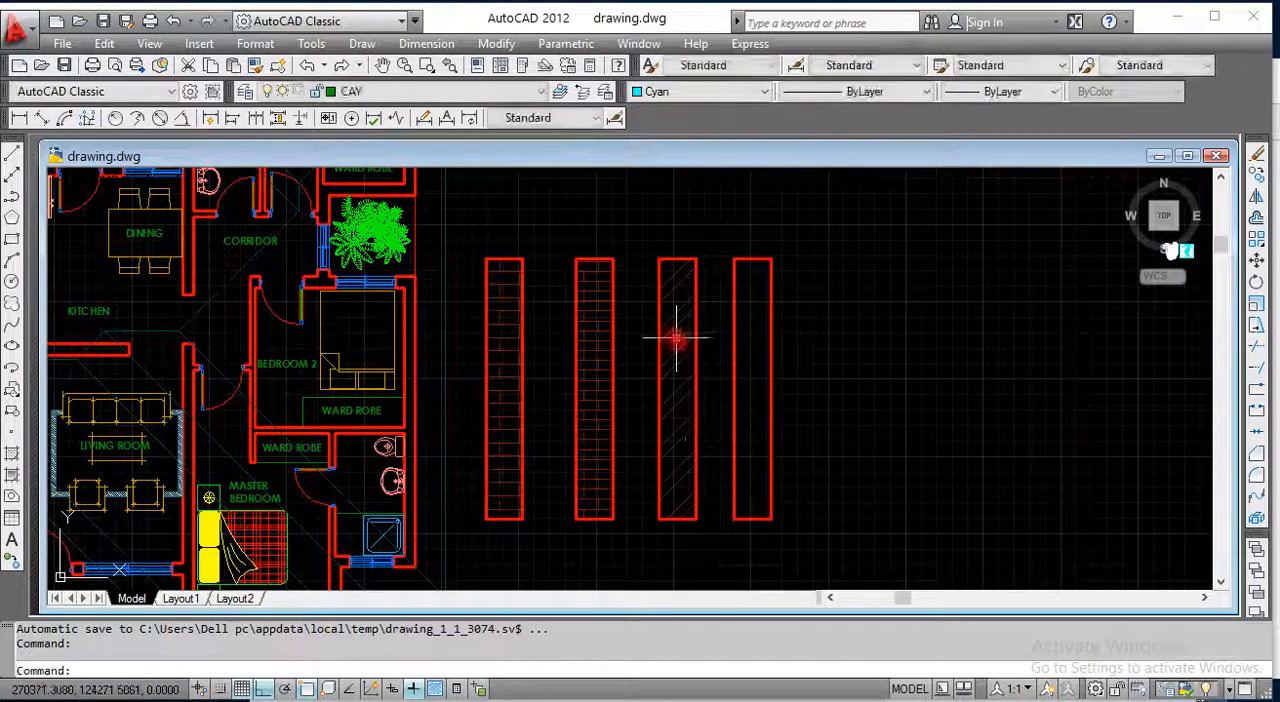
scroll(674, 334, "up", 2)
scroll(677, 325, "down", 2)
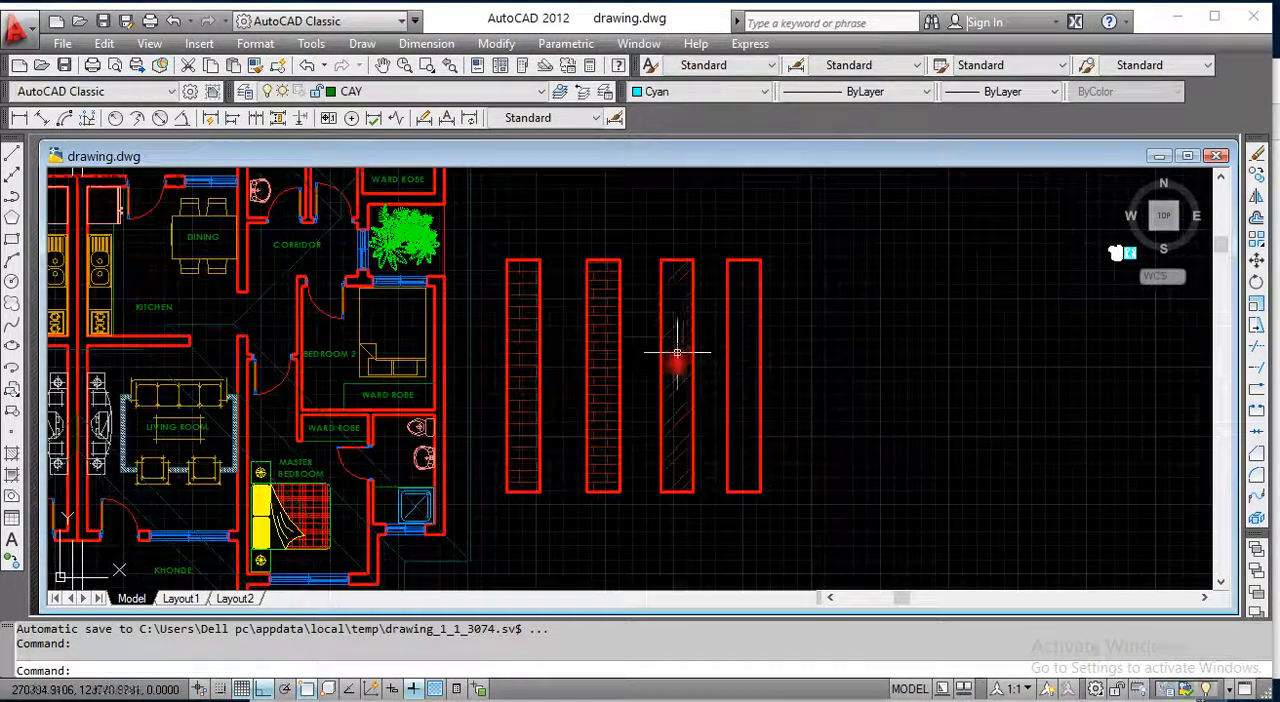
scroll(677, 443, "up", 2)
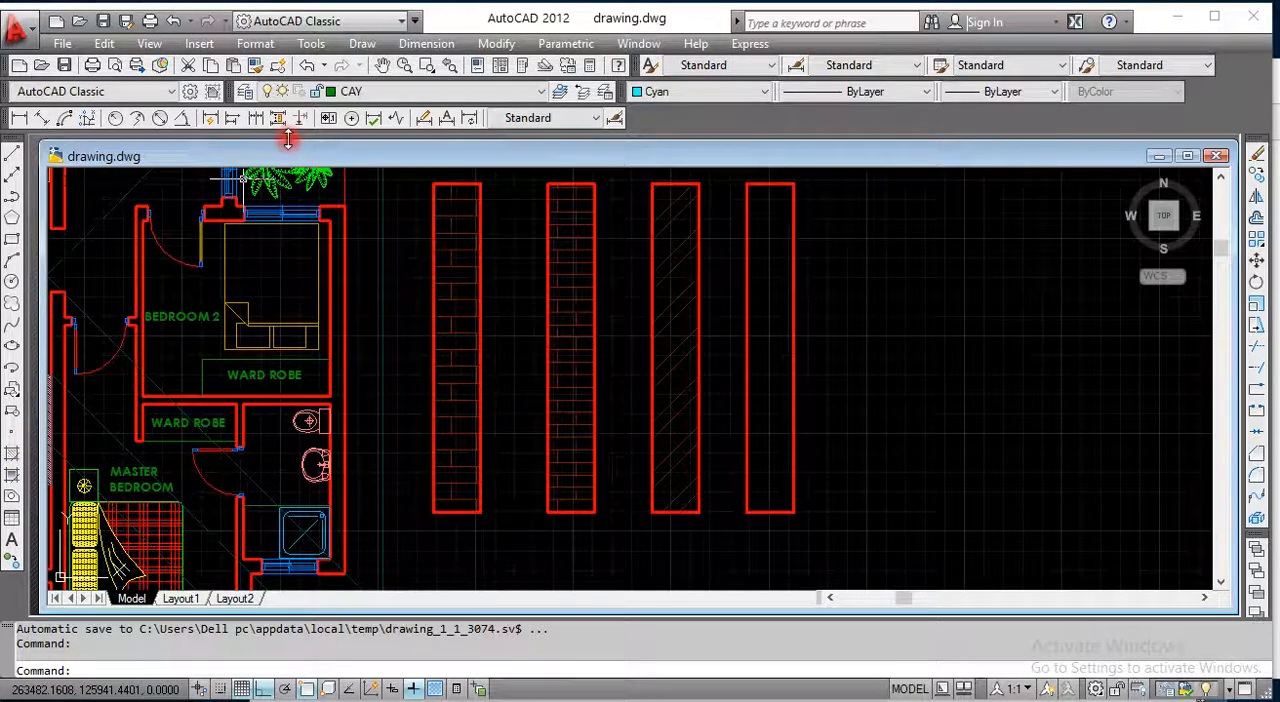
Step: Start another hatch and set its background color to index color 24
left_click(362, 44)
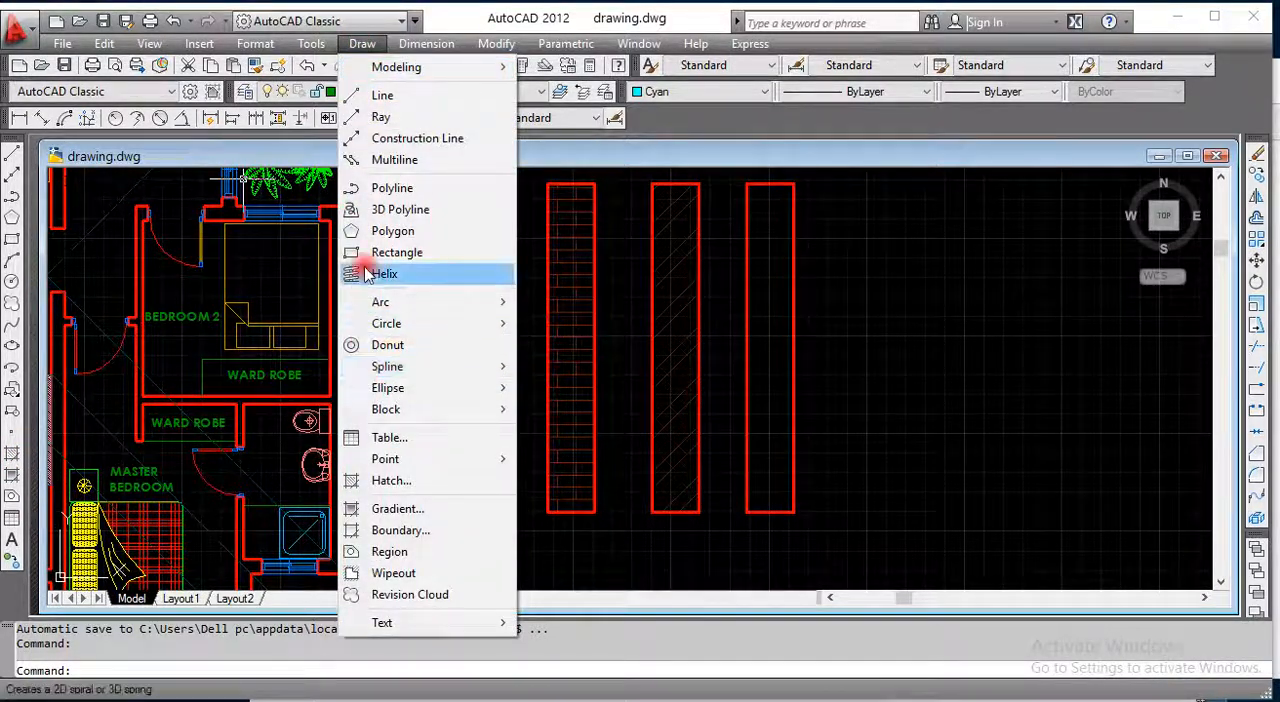
left_click(391, 481)
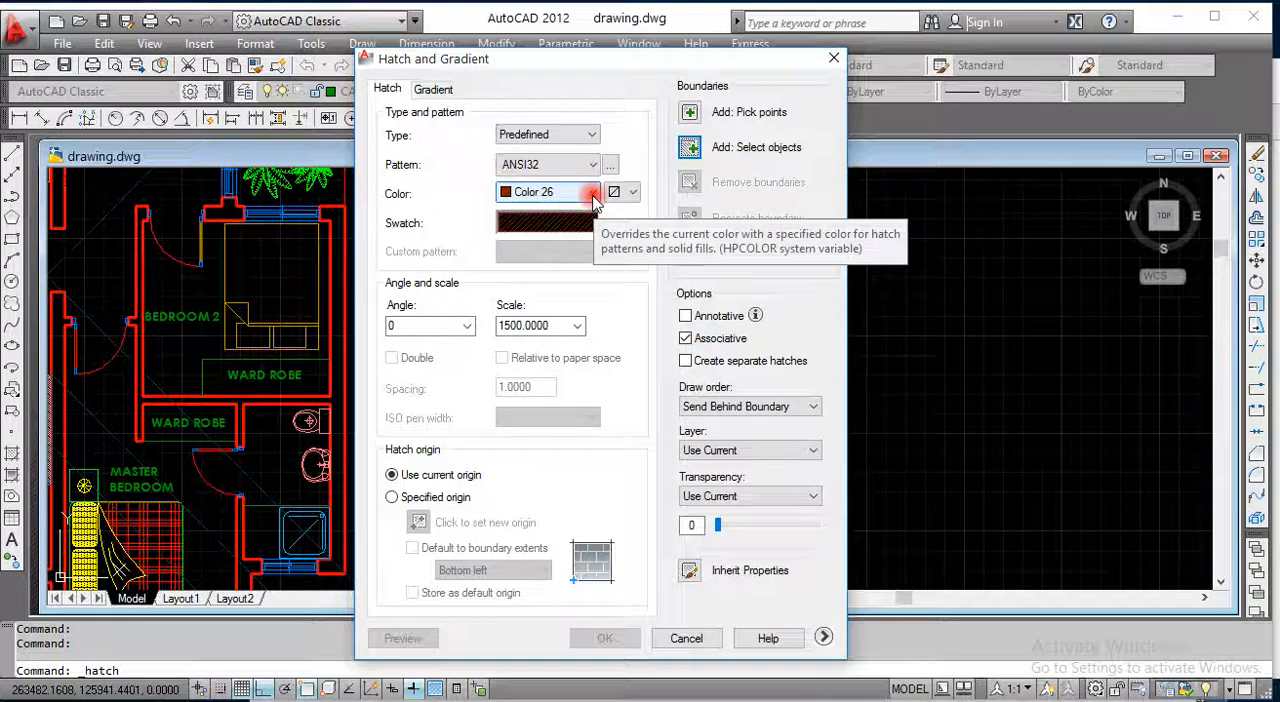
left_click(630, 192)
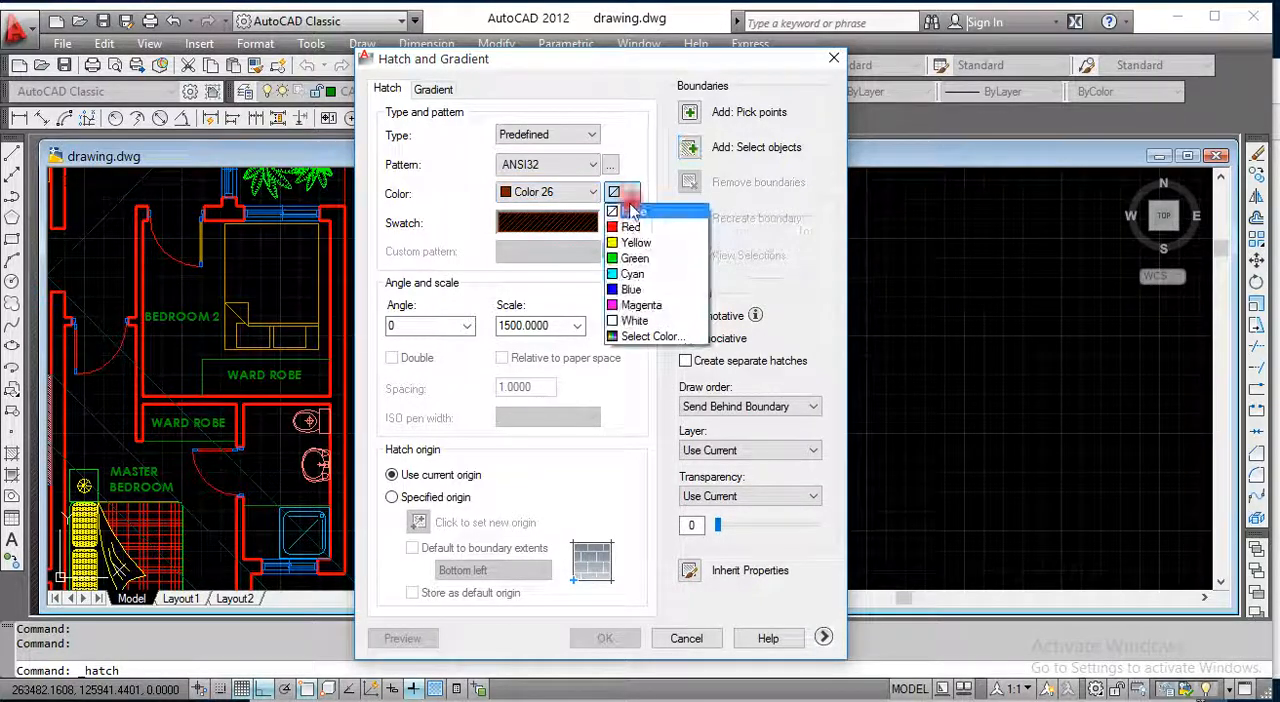
left_click(640, 336)
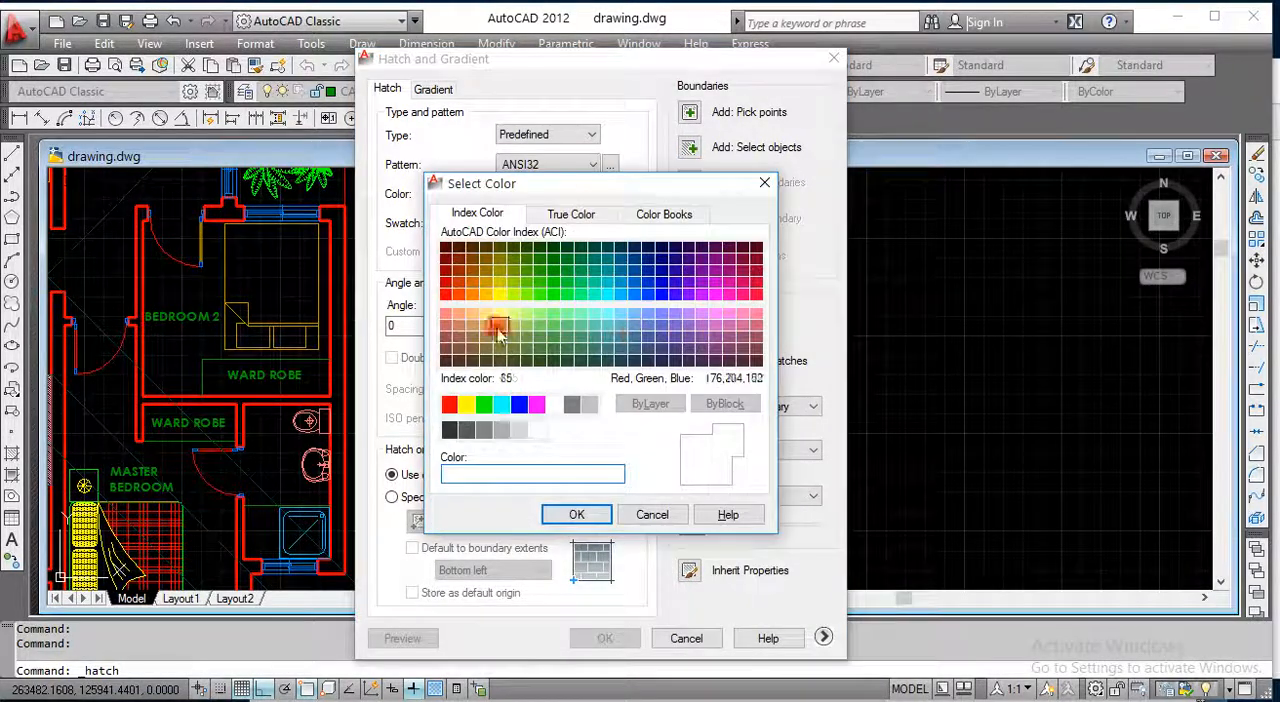
left_click(458, 277)
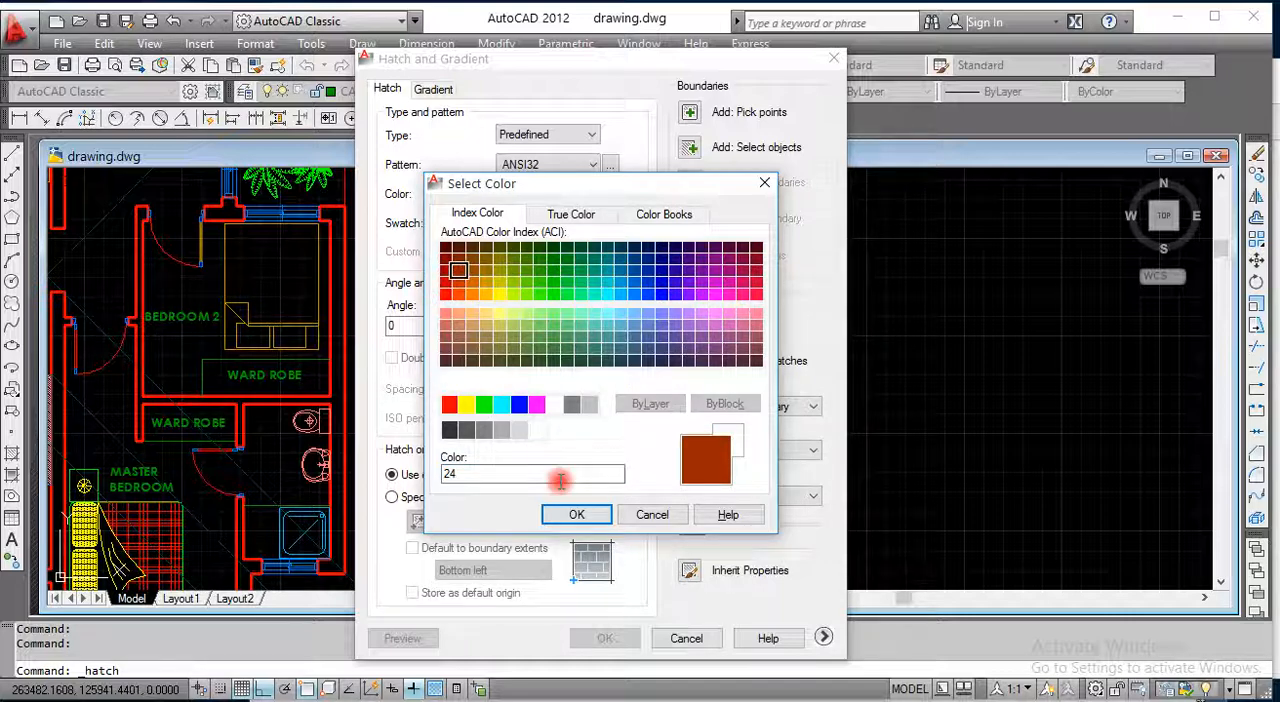
left_click(576, 514)
Step: Set the color of the hatch pattern lines to index color 254
left_click(560, 192)
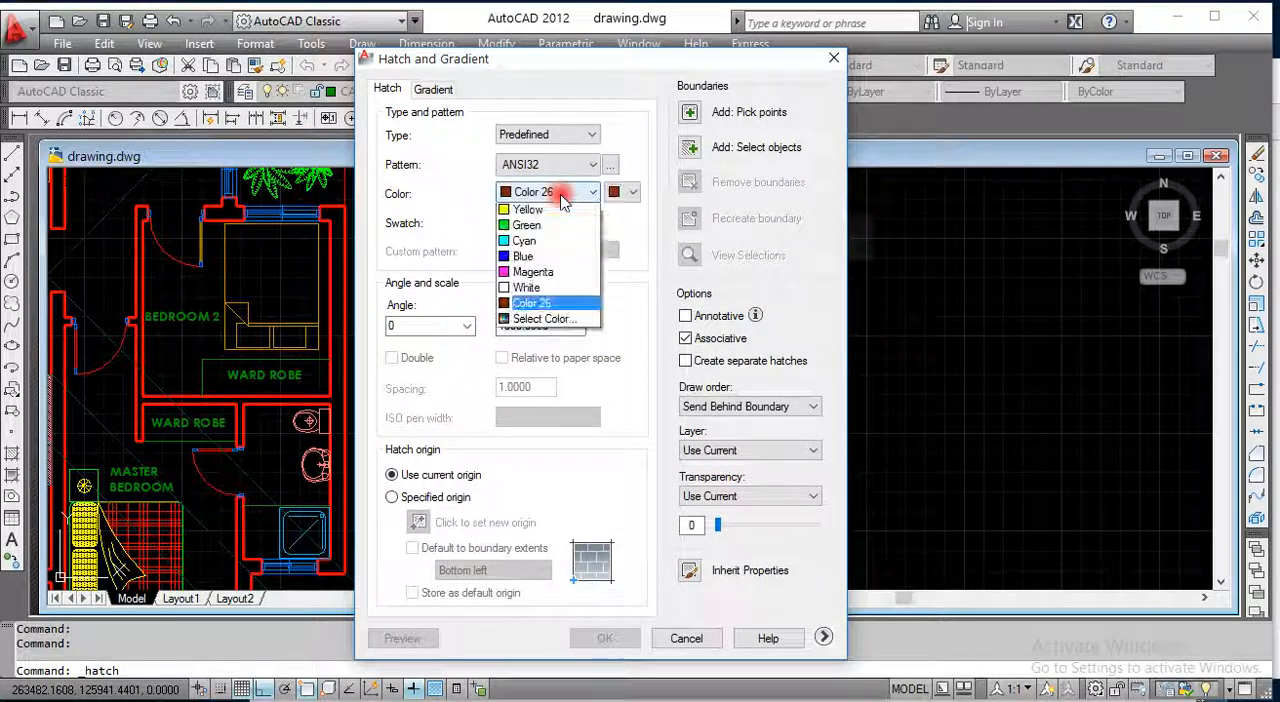
left_click(540, 383)
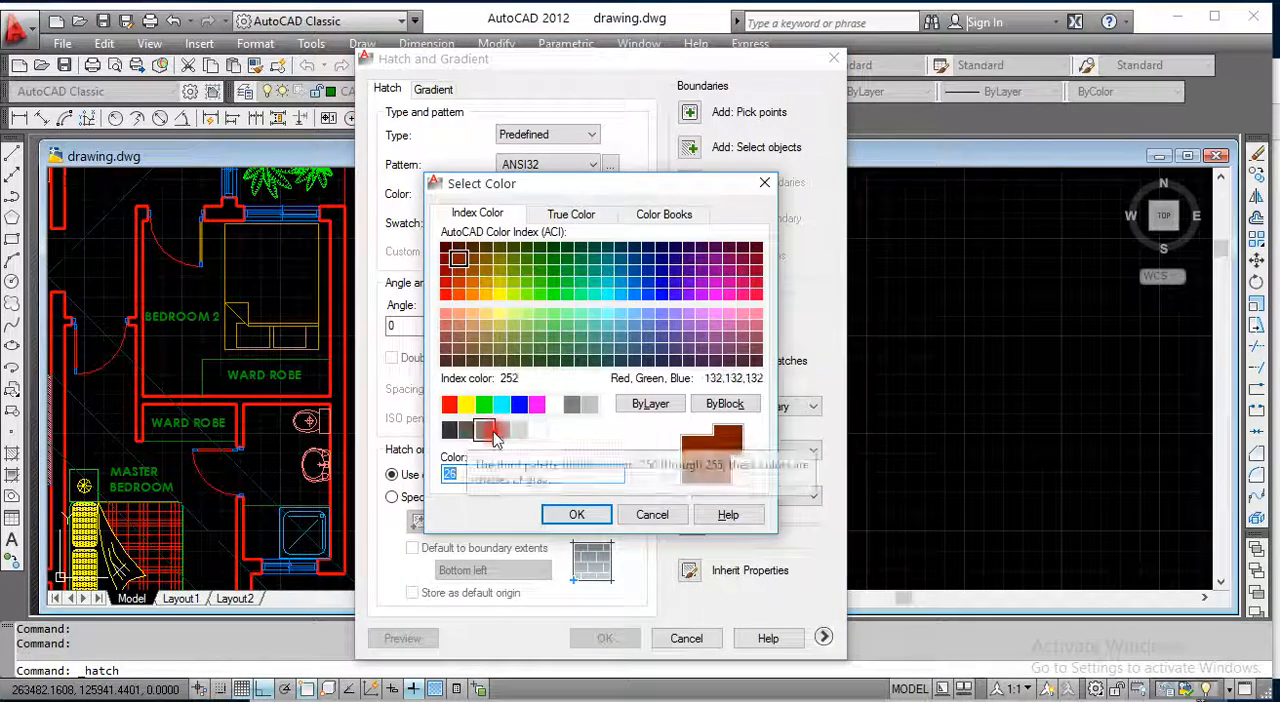
left_click(519, 432)
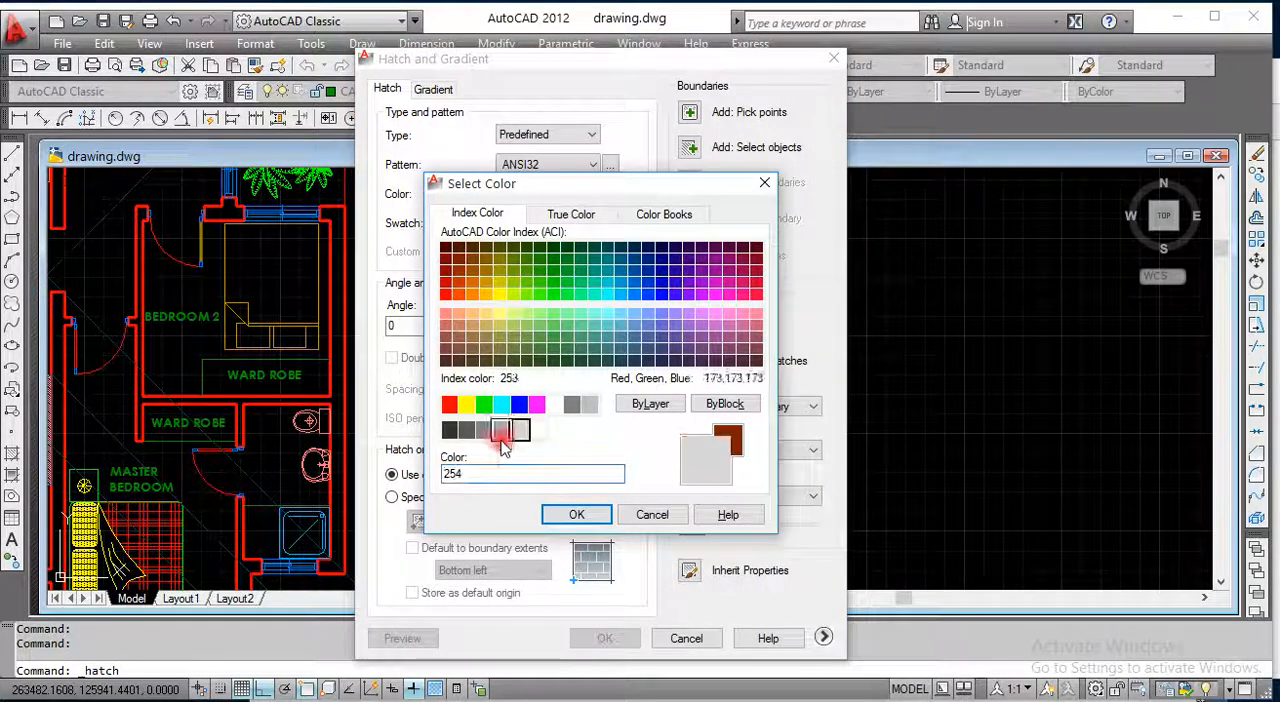
left_click(576, 514)
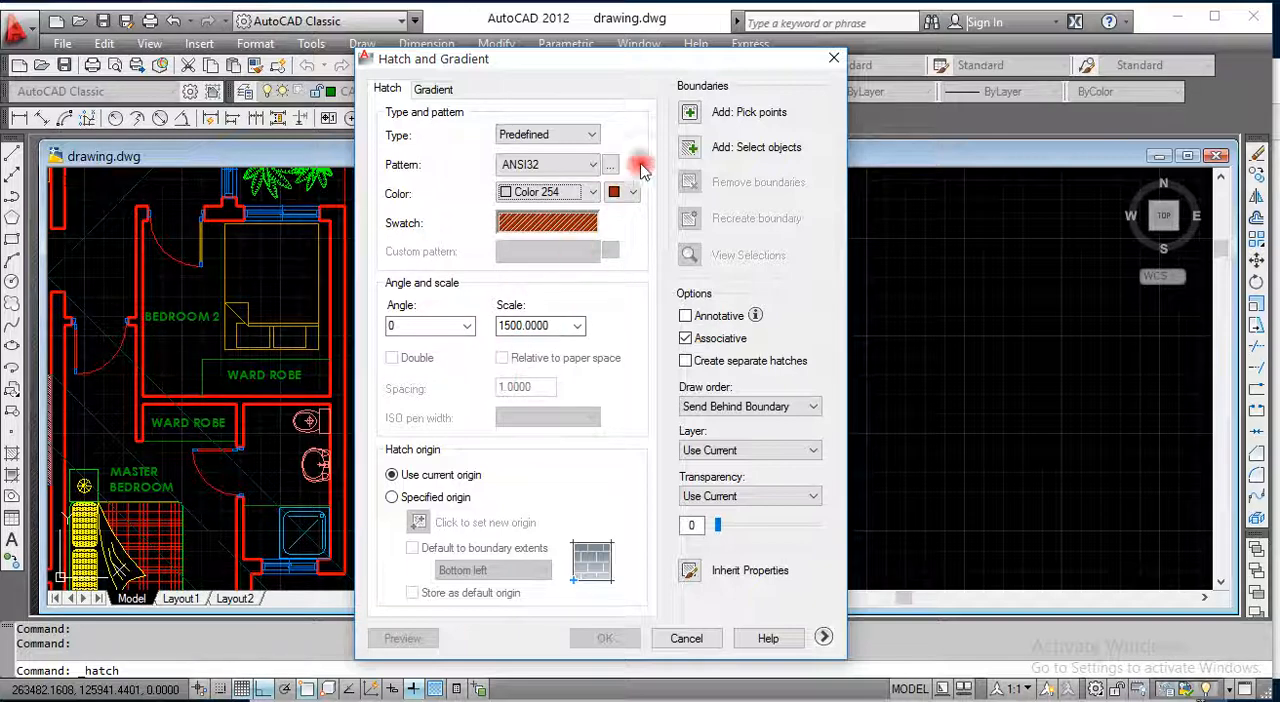
Step: Pick a point inside the fourth rectangle as the hatch boundary and preview the ANSI32 hatch there
left_click(688, 115)
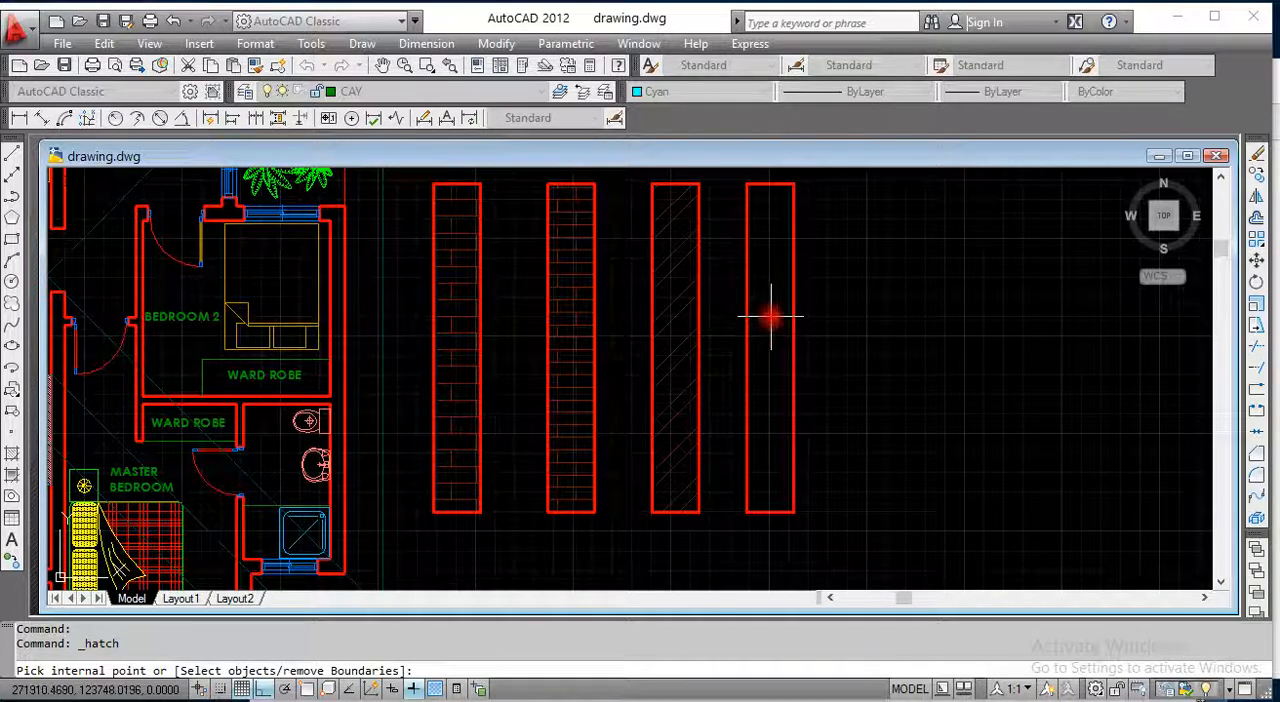
left_click(770, 317)
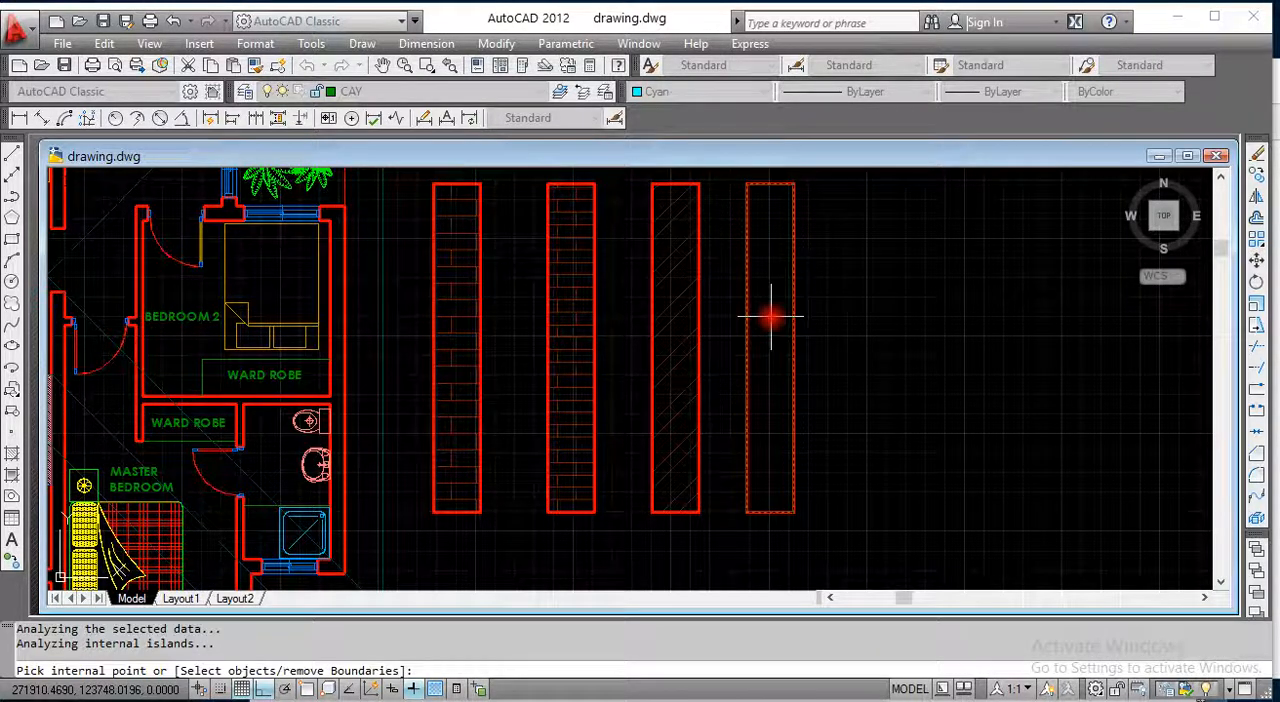
key("Return")
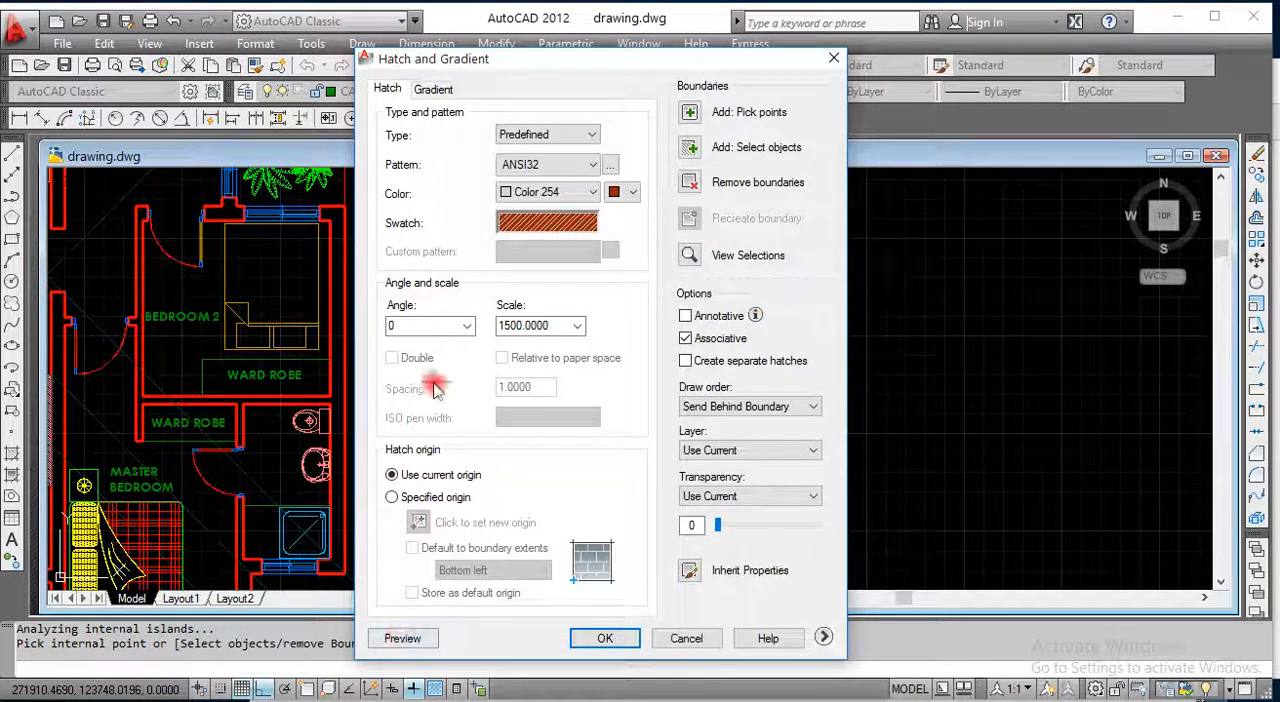
left_click(403, 640)
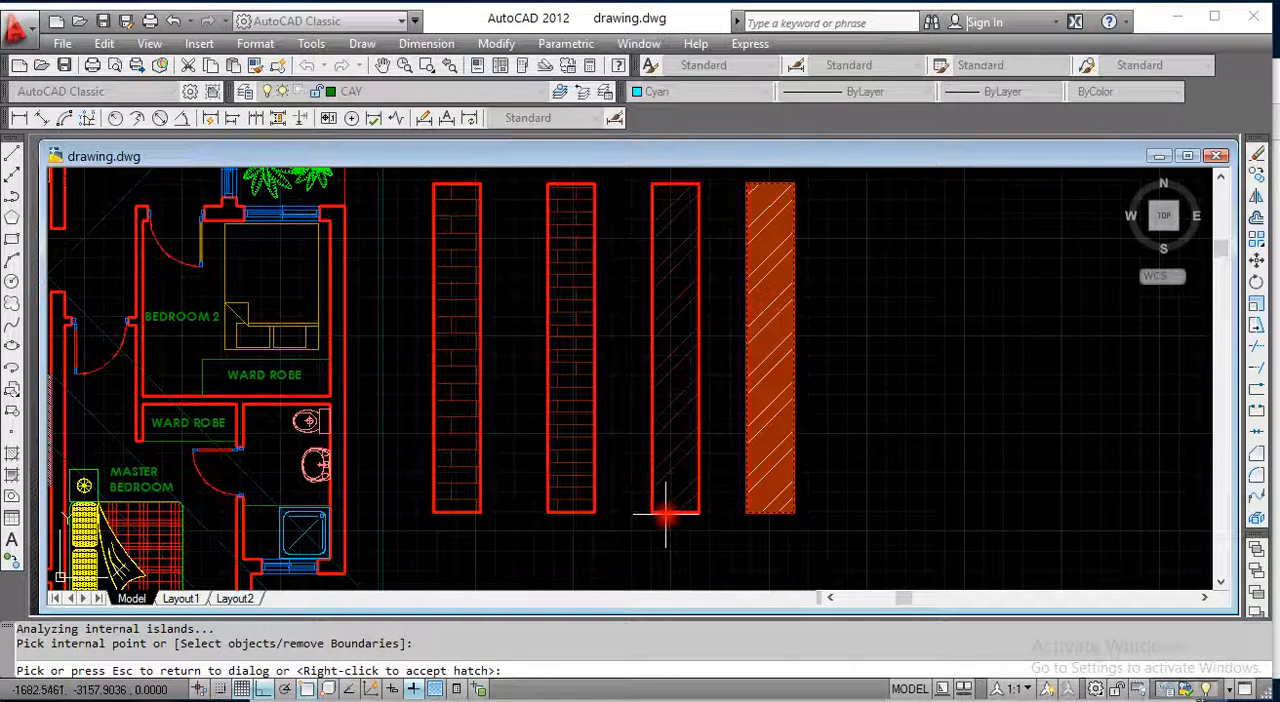
Step: Change the fourth rectangle's hatch pattern to AR-BRSTD with a scale of 45 and preview it
key("Escape")
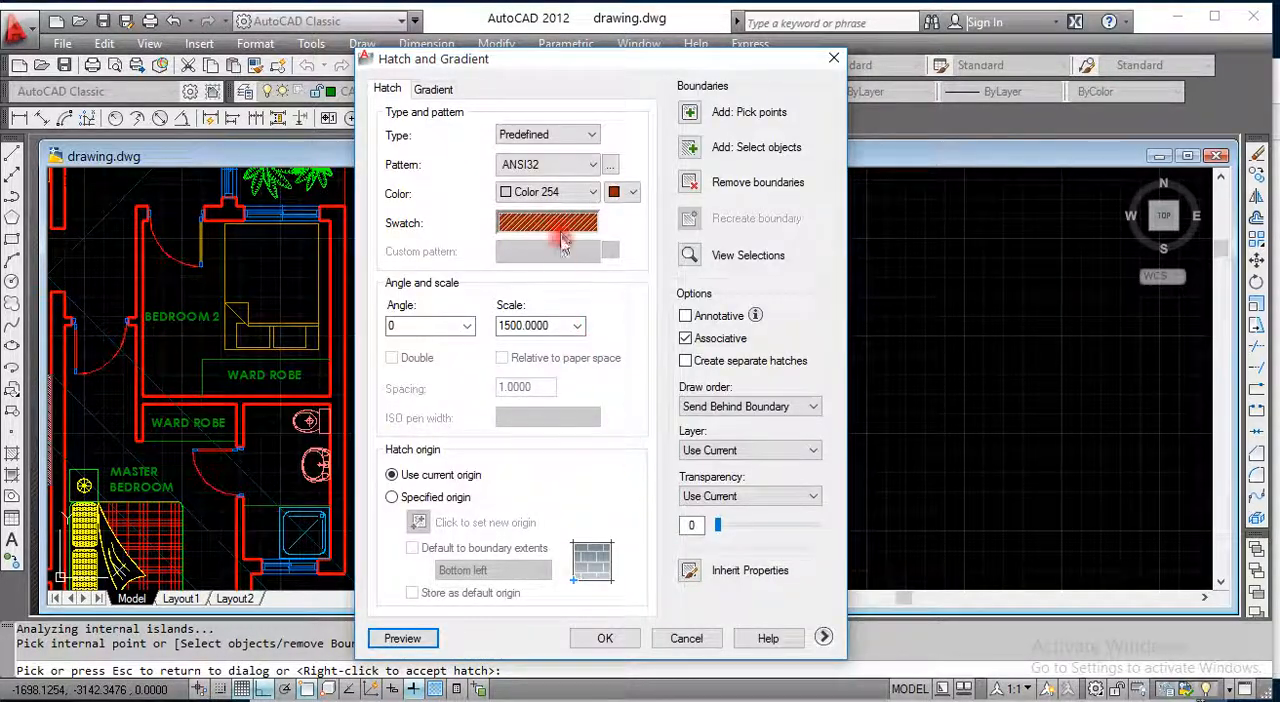
left_click(565, 230)
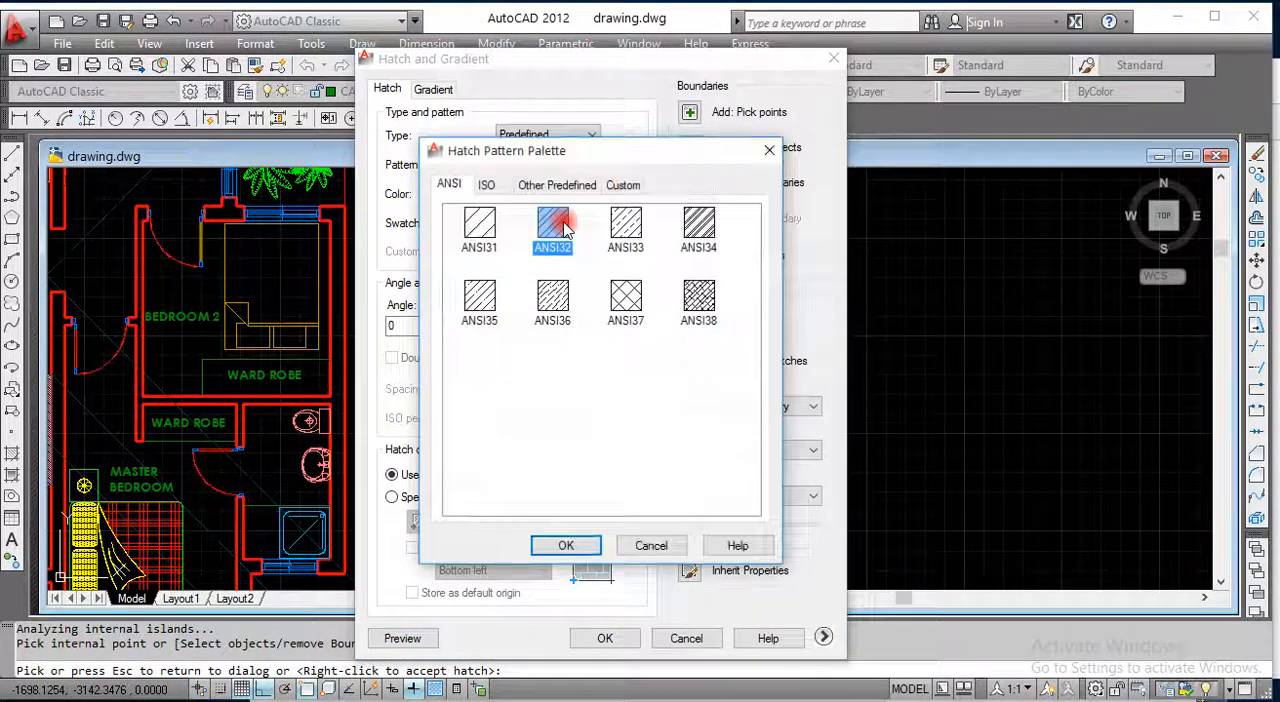
left_click(550, 185)
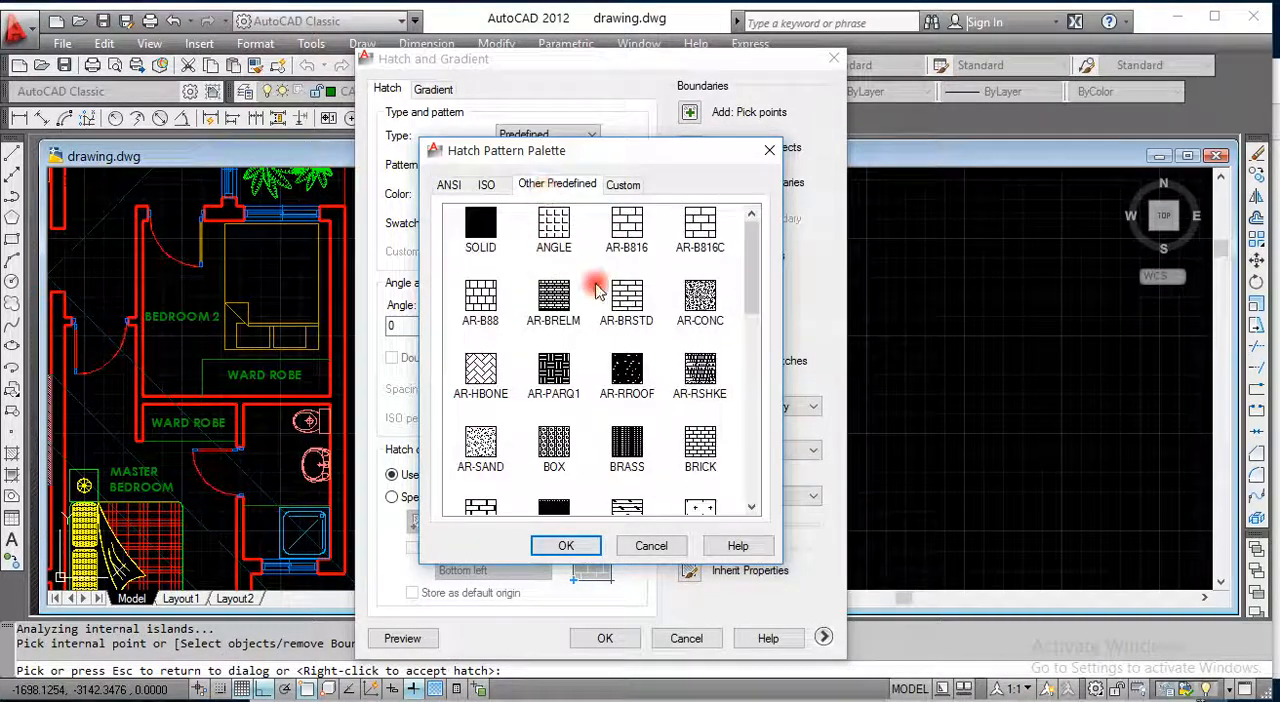
left_click(588, 545)
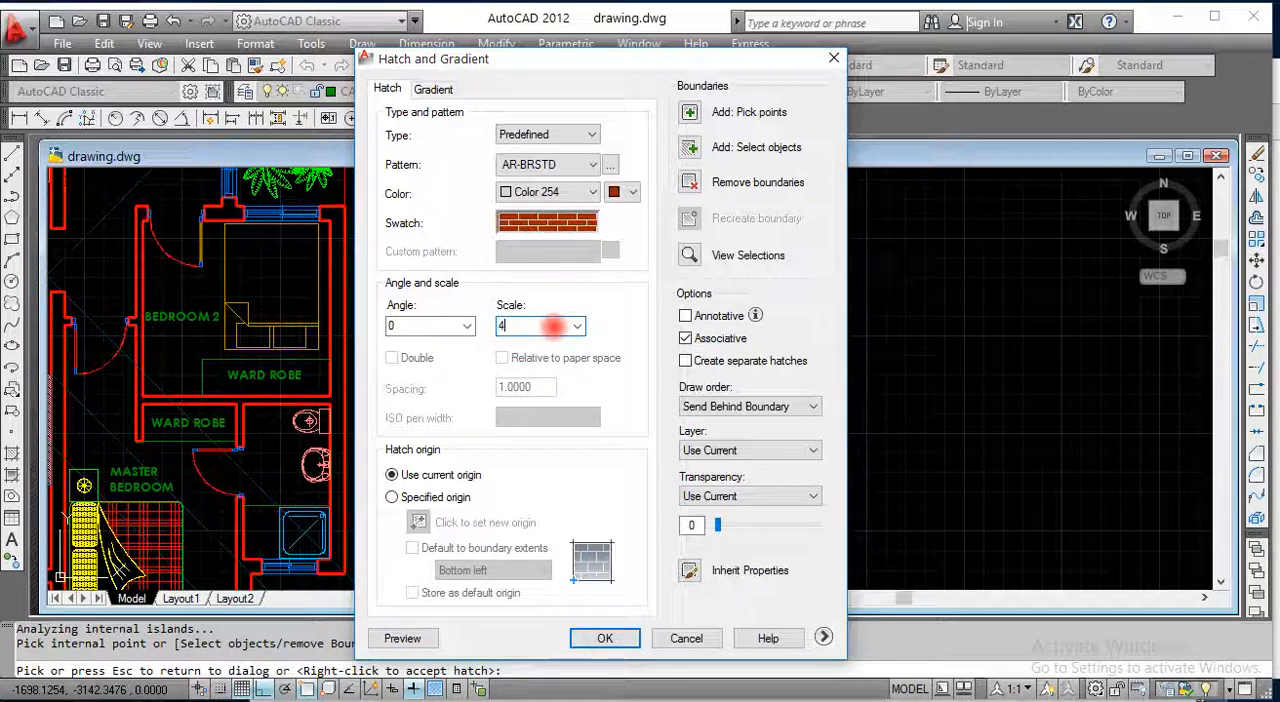
left_click(402, 638)
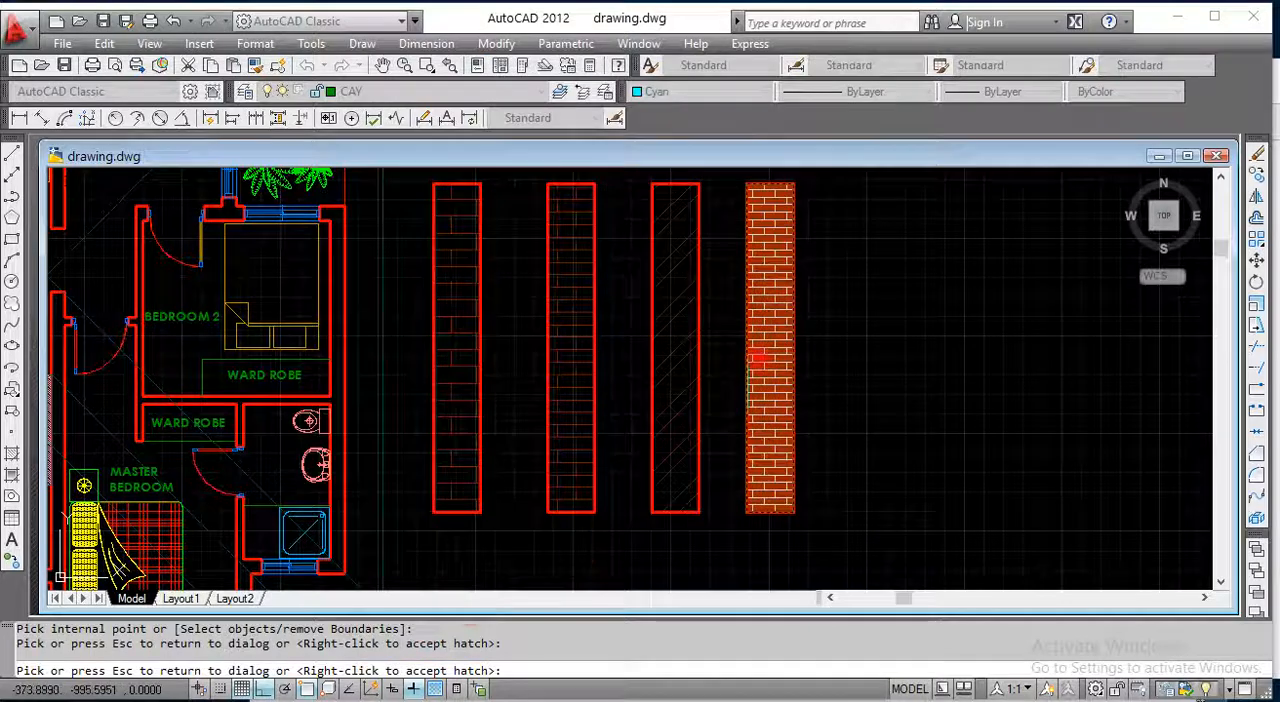
scroll(790, 275, "up", 5)
scroll(700, 445, "down", 4)
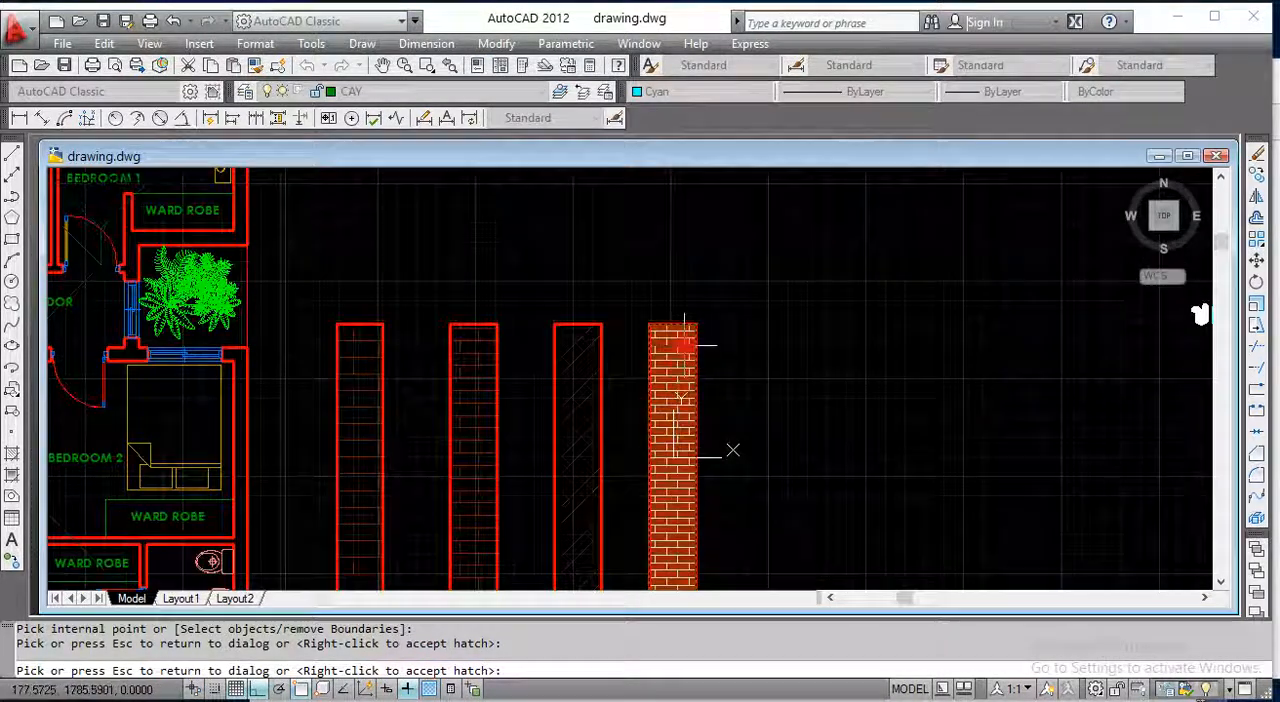
scroll(685, 345, "up", 3)
scroll(685, 345, "up", 3)
scroll(660, 357, "down", 3)
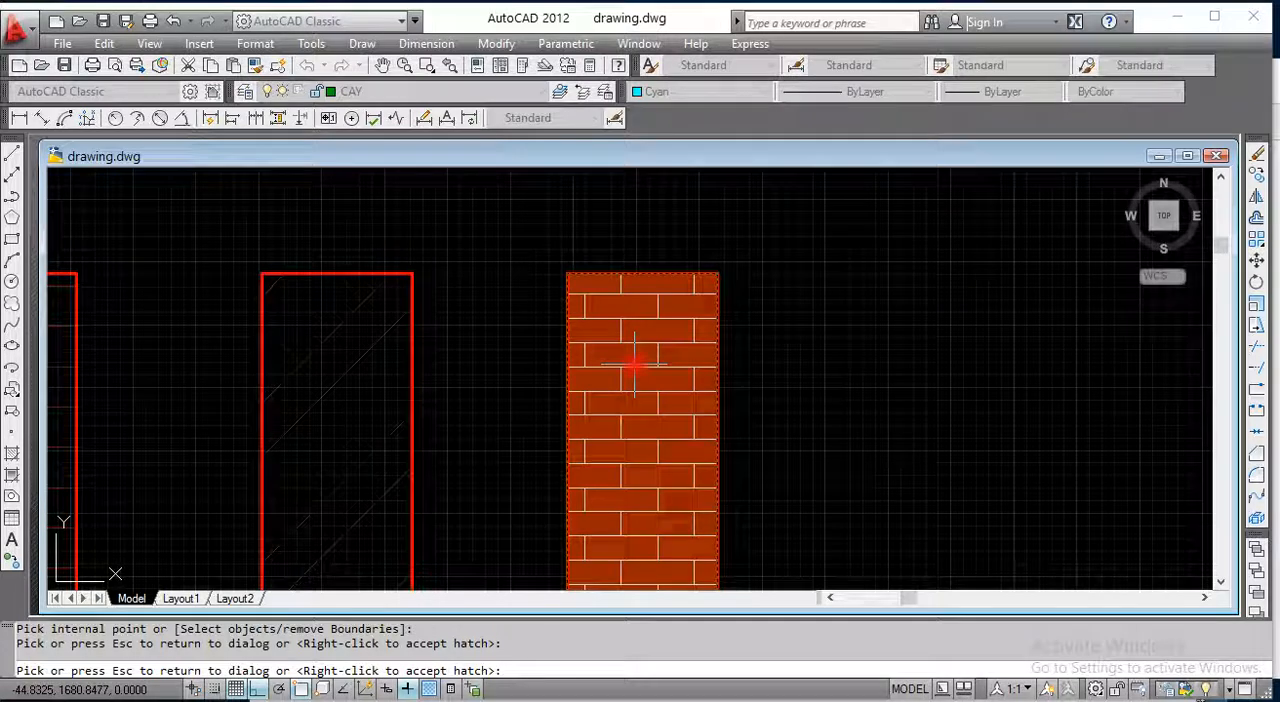
Step: Set the color of the AR-BRSTD pattern lines to White (index color 7)
key("Escape")
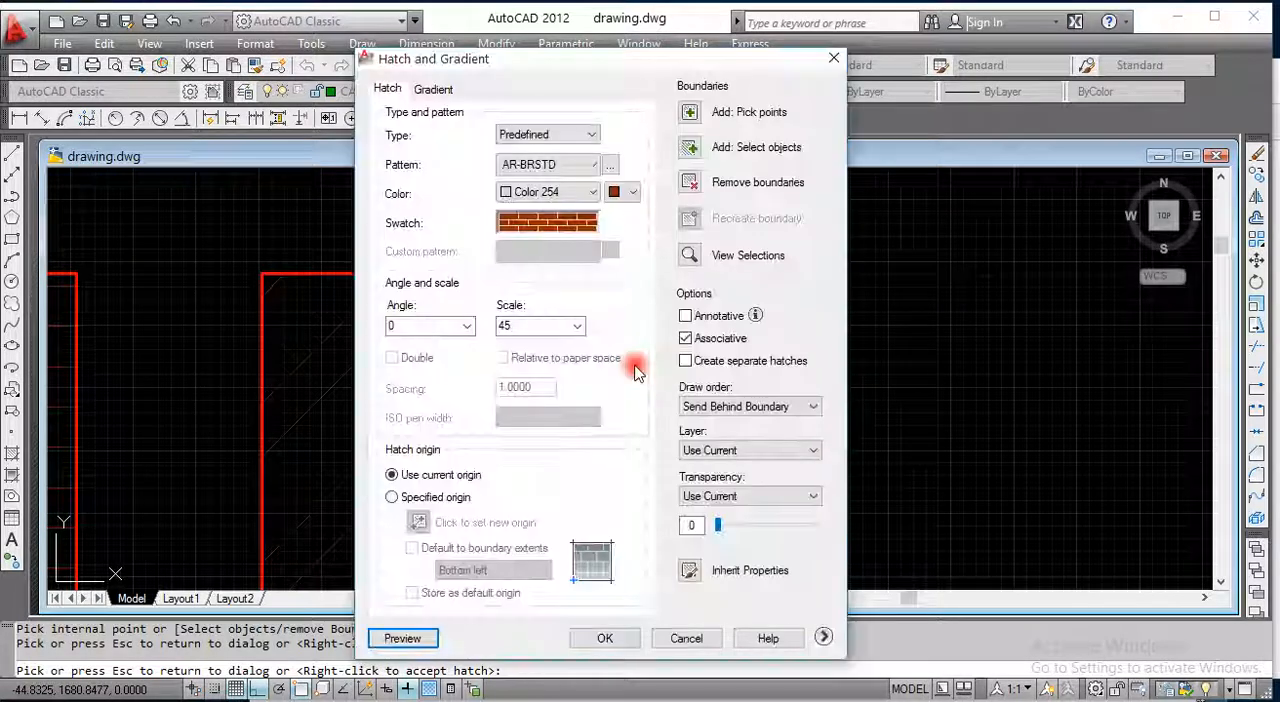
left_click(588, 195)
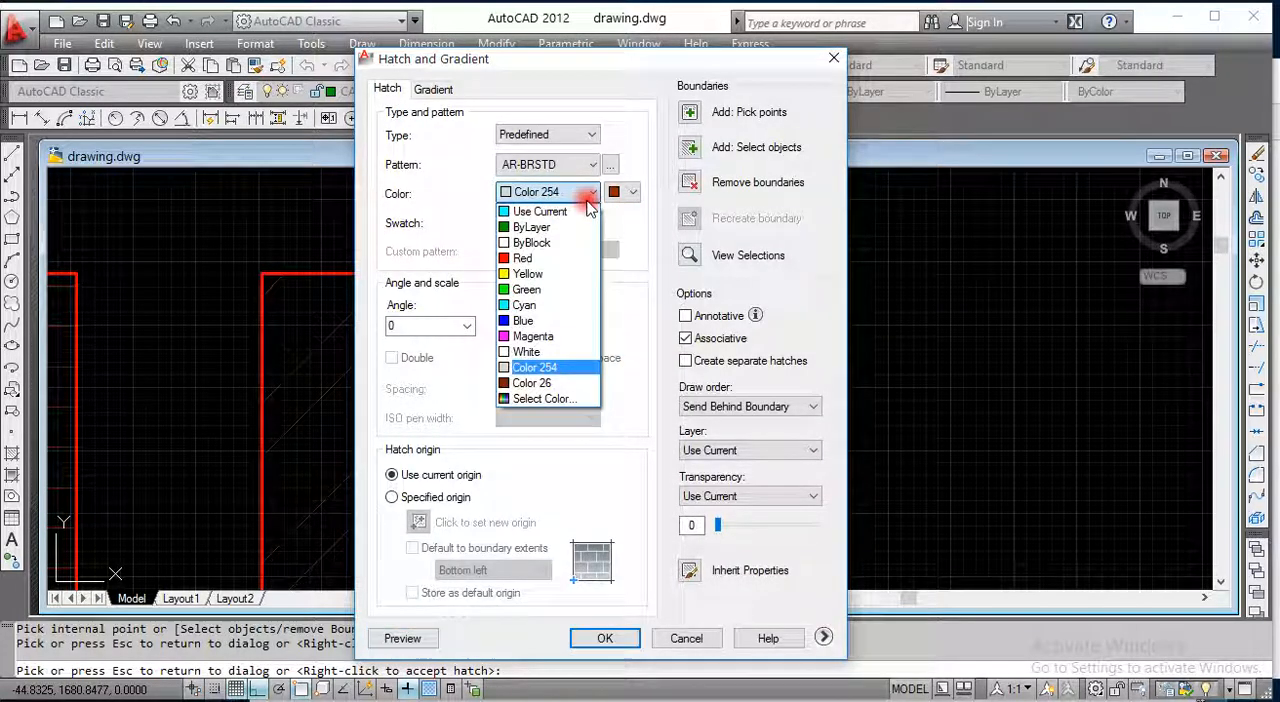
left_click(560, 399)
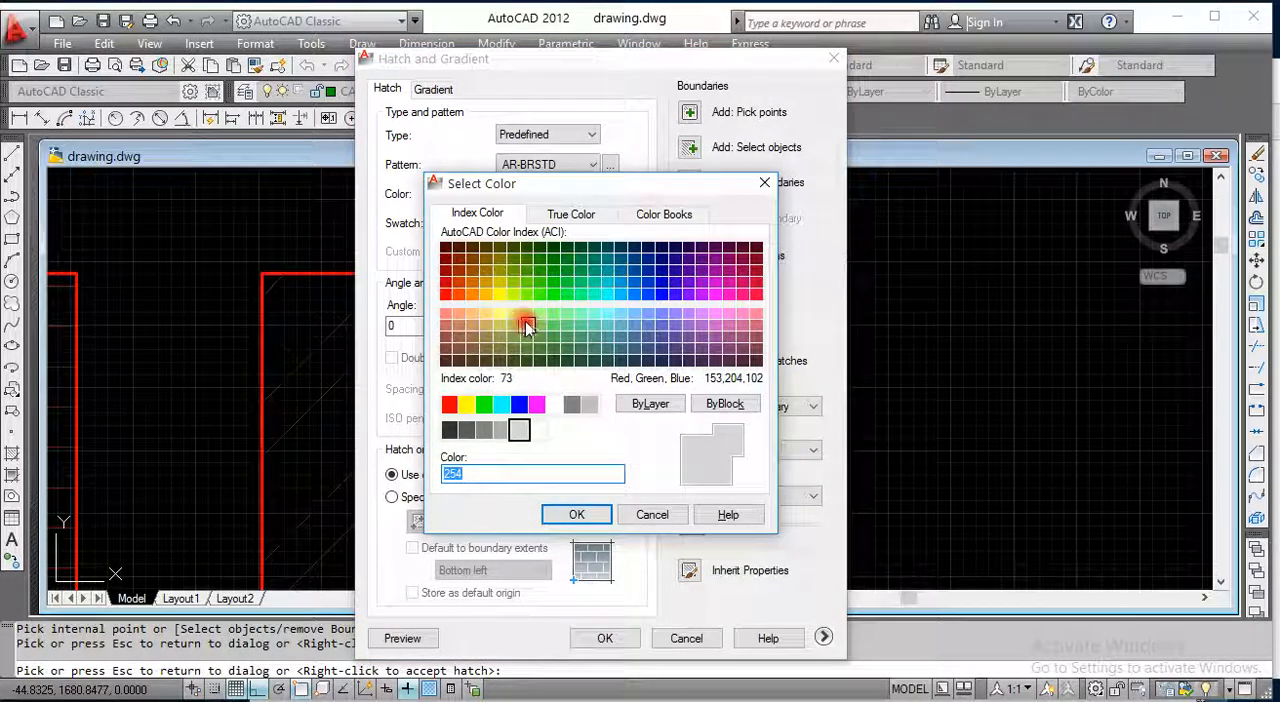
left_click(557, 404)
left_click(576, 514)
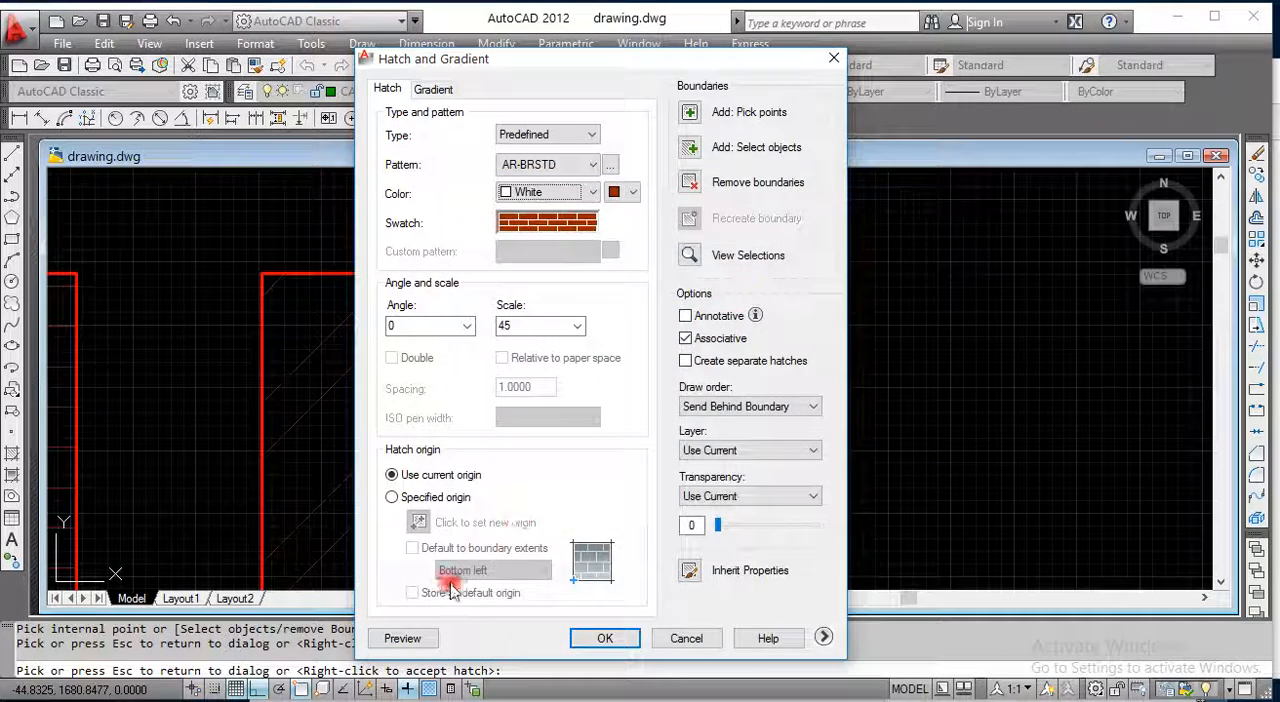
Step: Preview the brick hatch and examine its lines along the fourth rectangle, both close up and beside the other rectangles
left_click(395, 638)
scroll(643, 450, "up", 3)
scroll(643, 442, "down", 5)
scroll(669, 463, "up", 8)
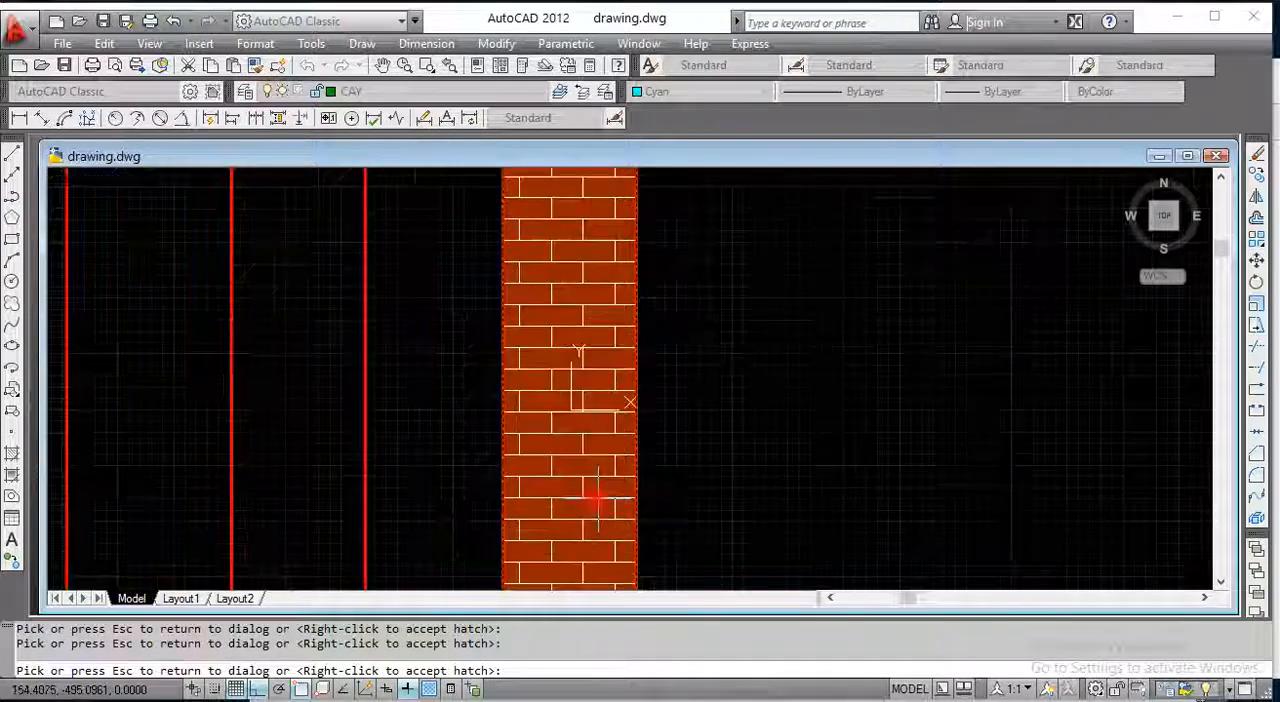
scroll(591, 449, "down", 6)
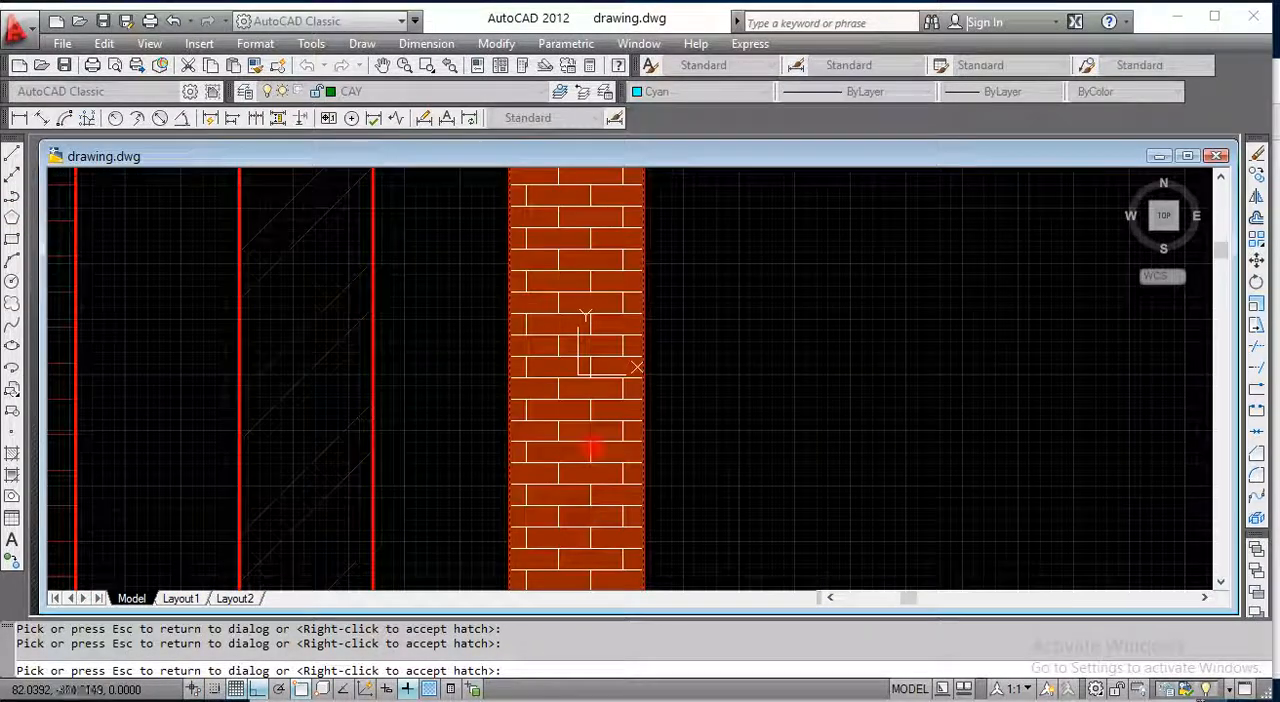
scroll(591, 447, "up", 3)
scroll(591, 446, "up", 2)
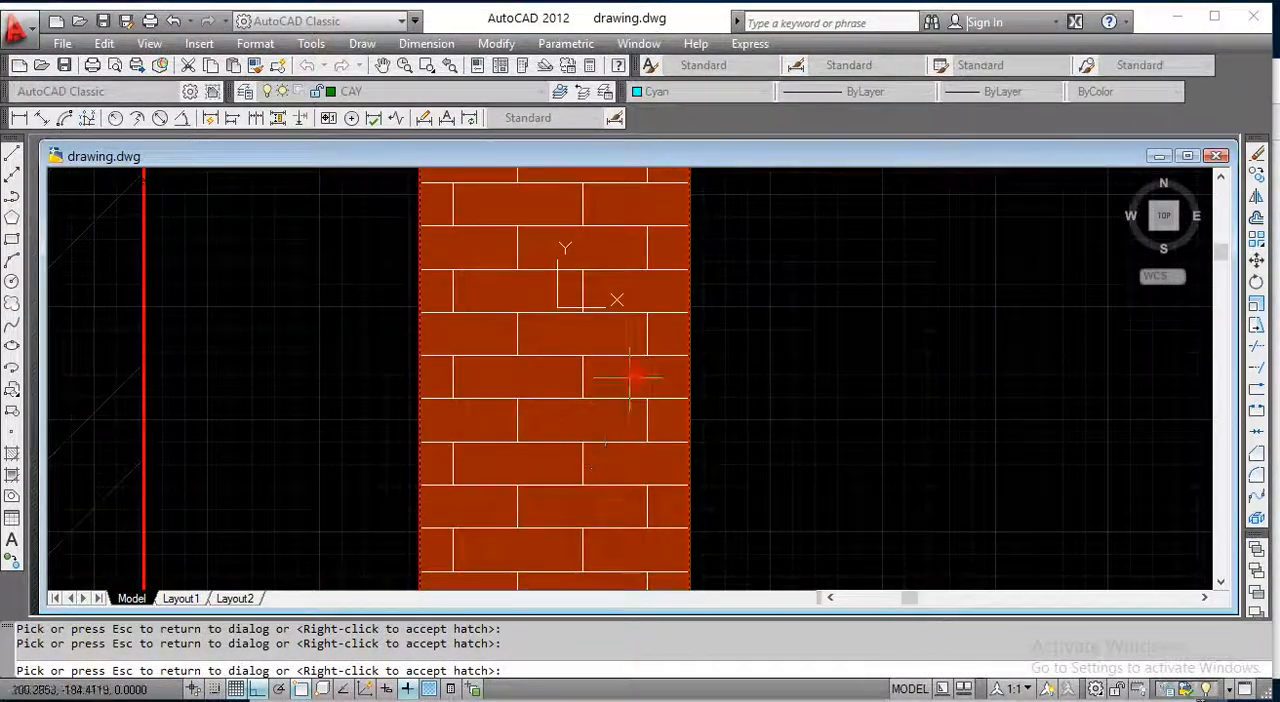
scroll(663, 365, "down", 7)
scroll(663, 486, "up", 4)
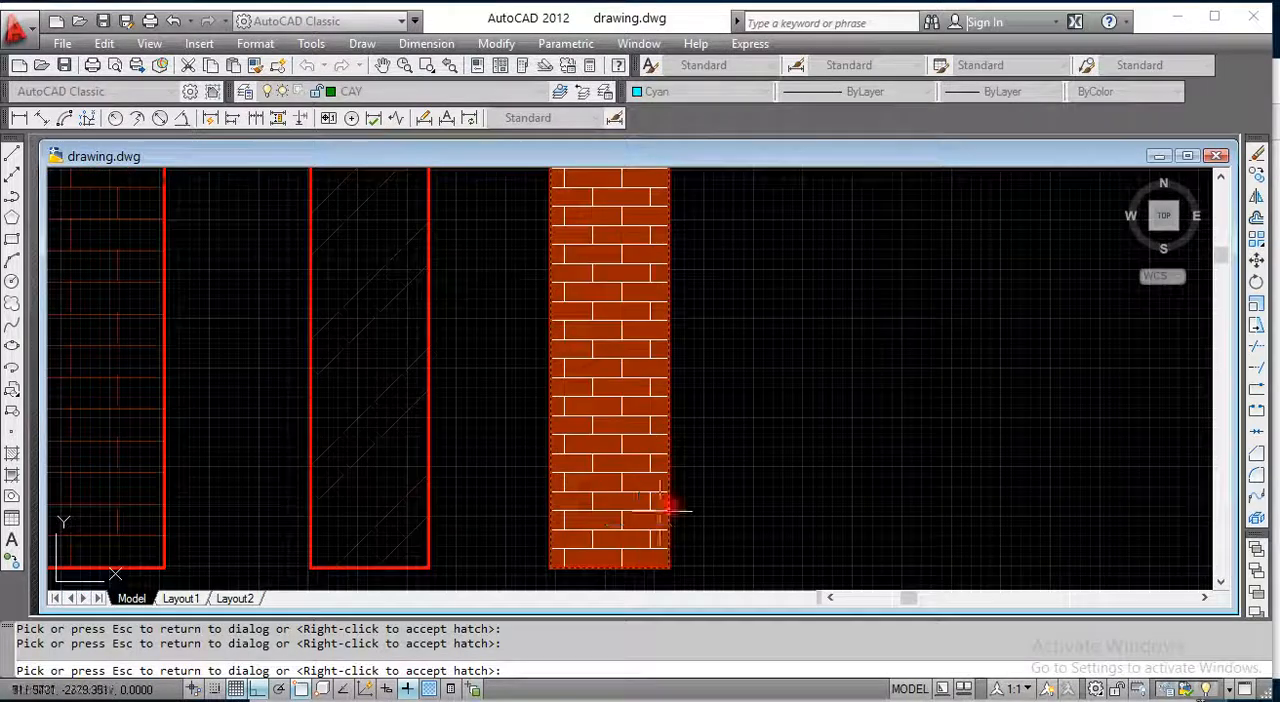
scroll(663, 510, "down", 4)
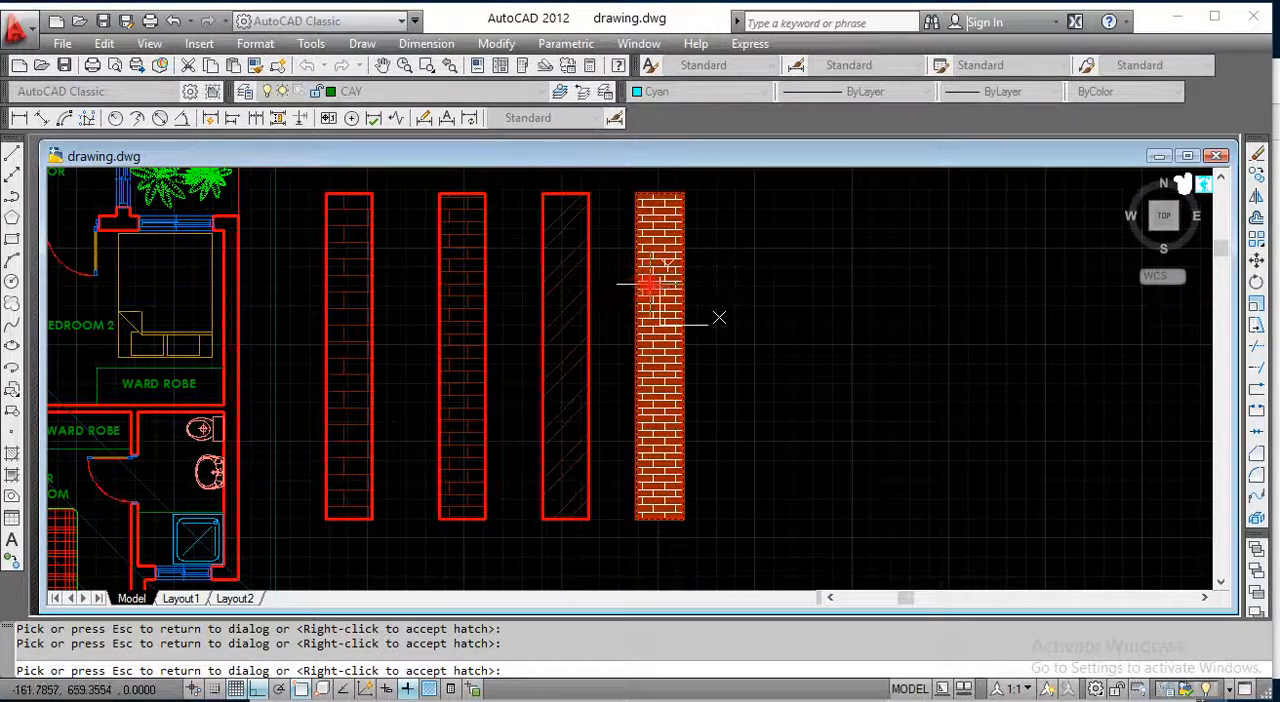
scroll(651, 287, "up", 3)
Step: Return to the hatch settings and set the pattern line color to index color 251
left_click(663, 445)
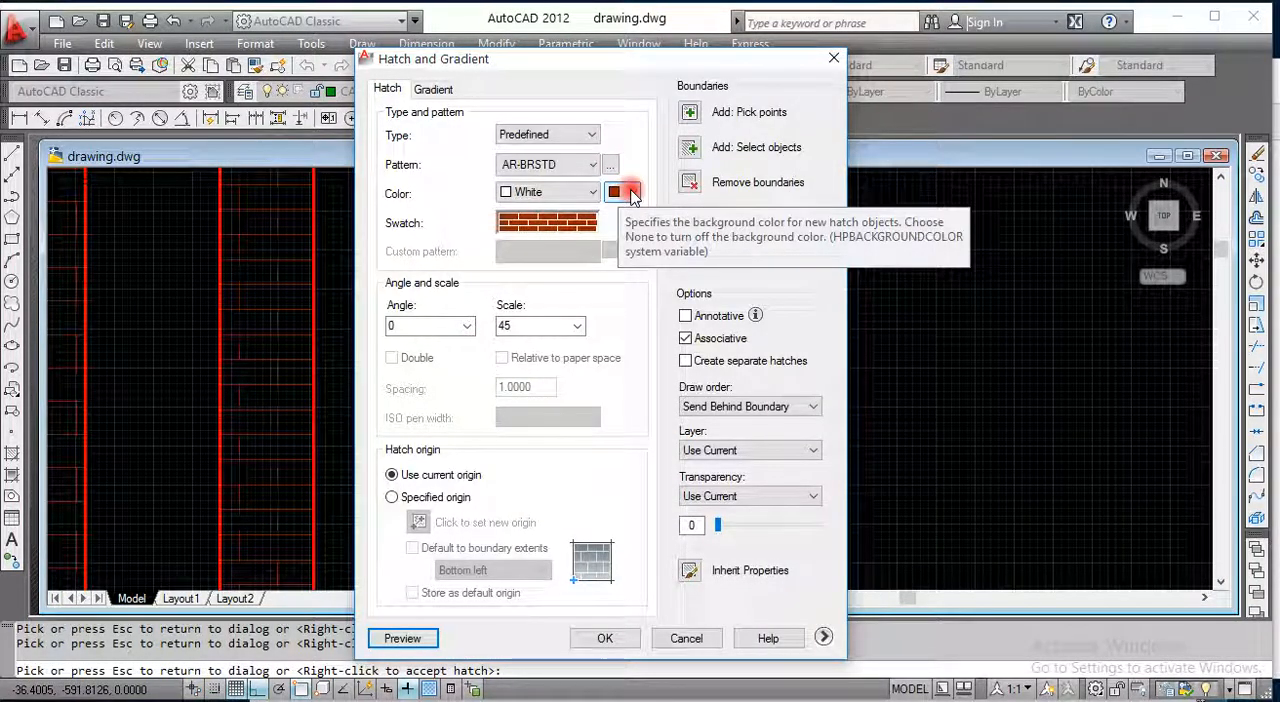
left_click(565, 192)
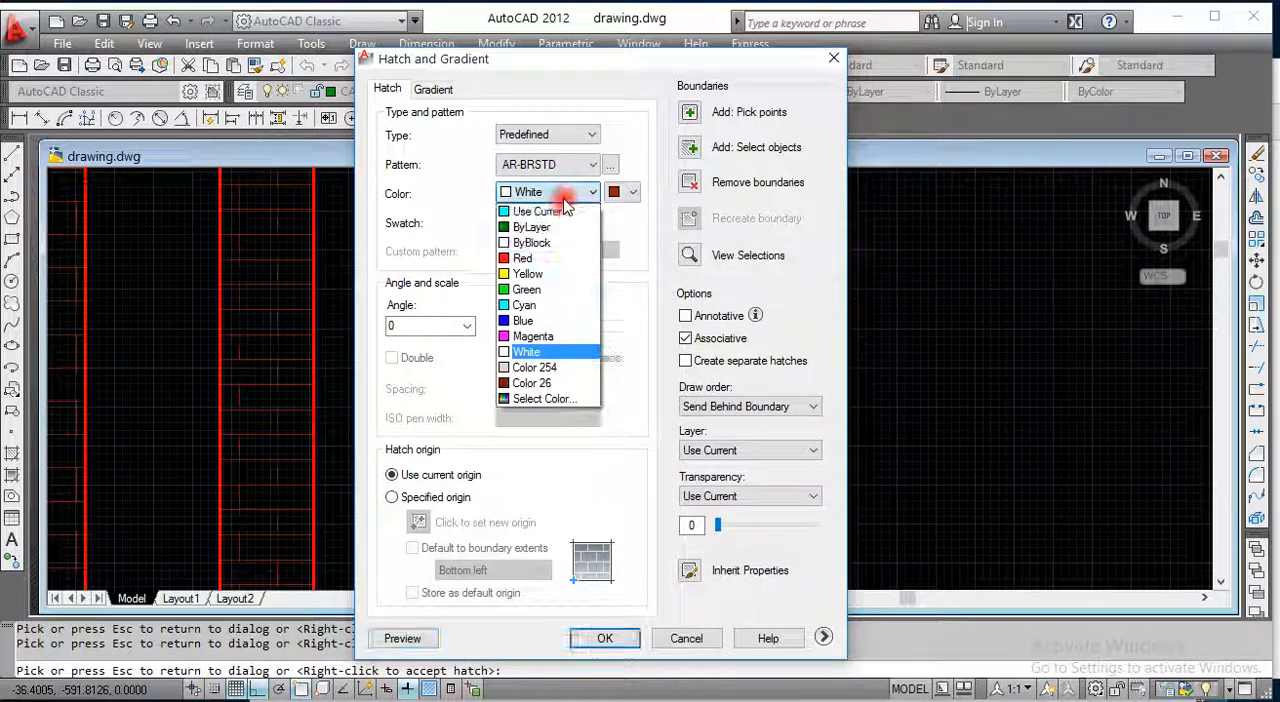
left_click(545, 398)
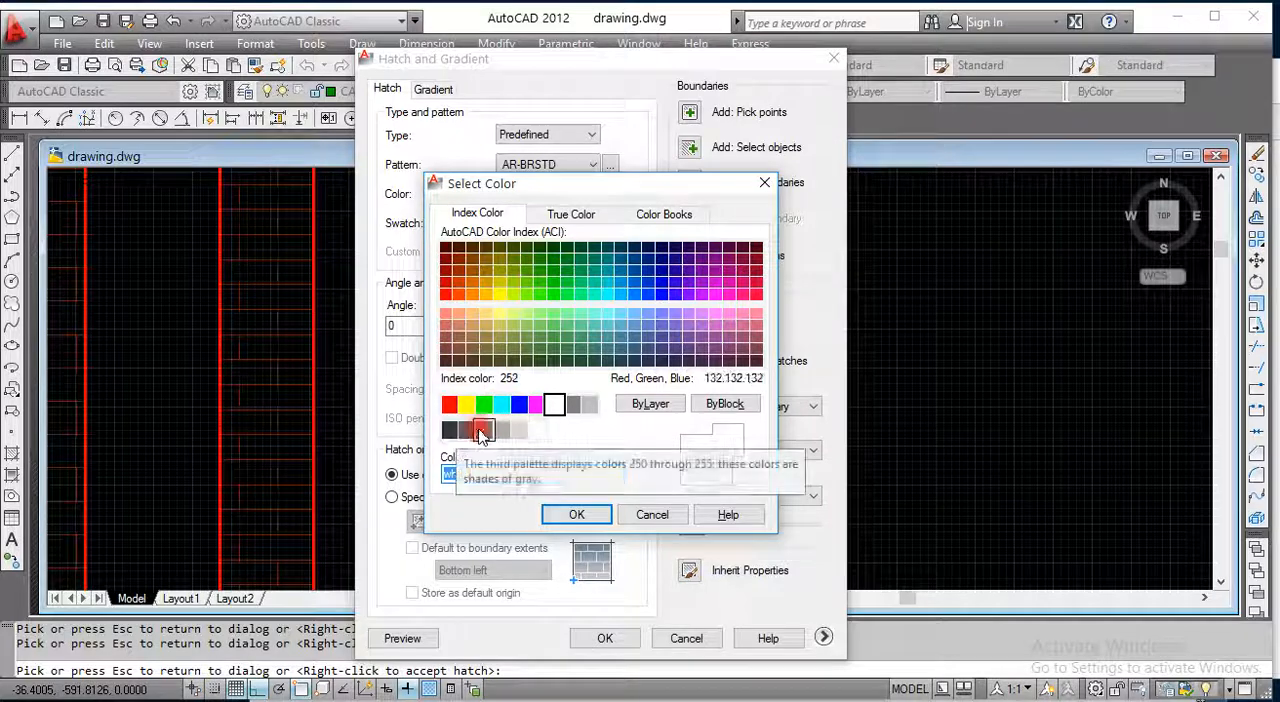
left_click(466, 430)
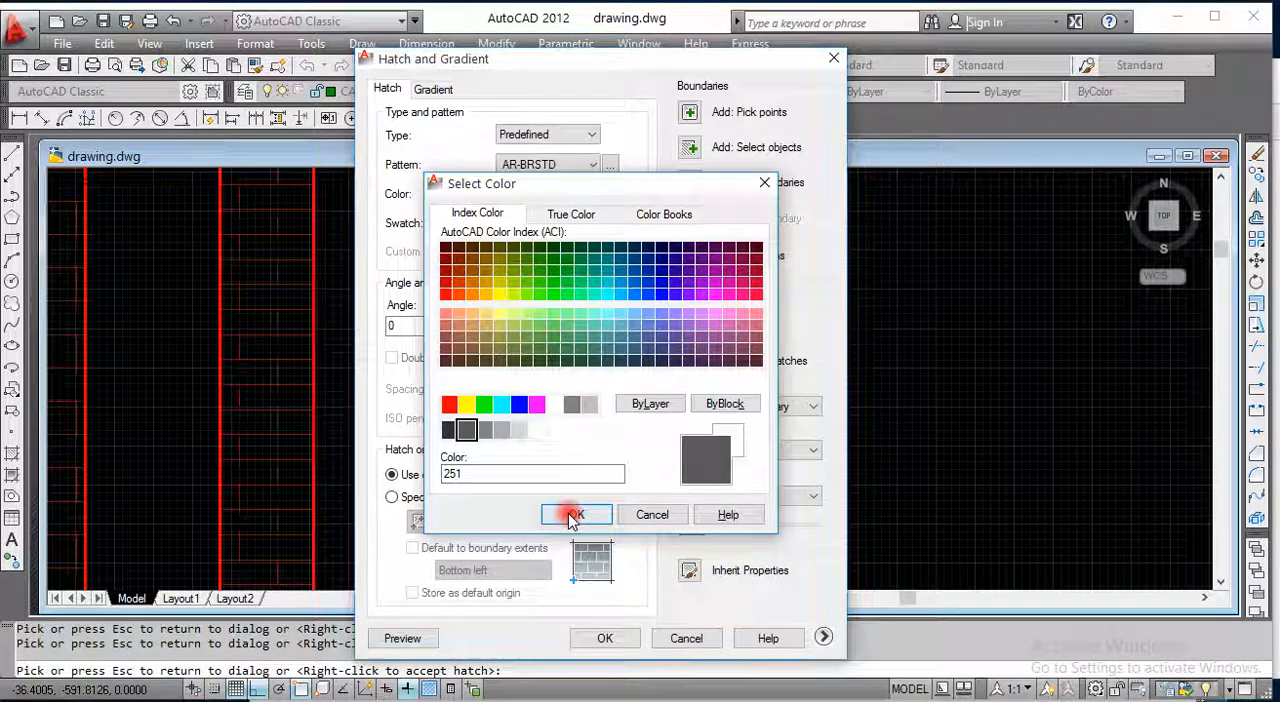
left_click(574, 514)
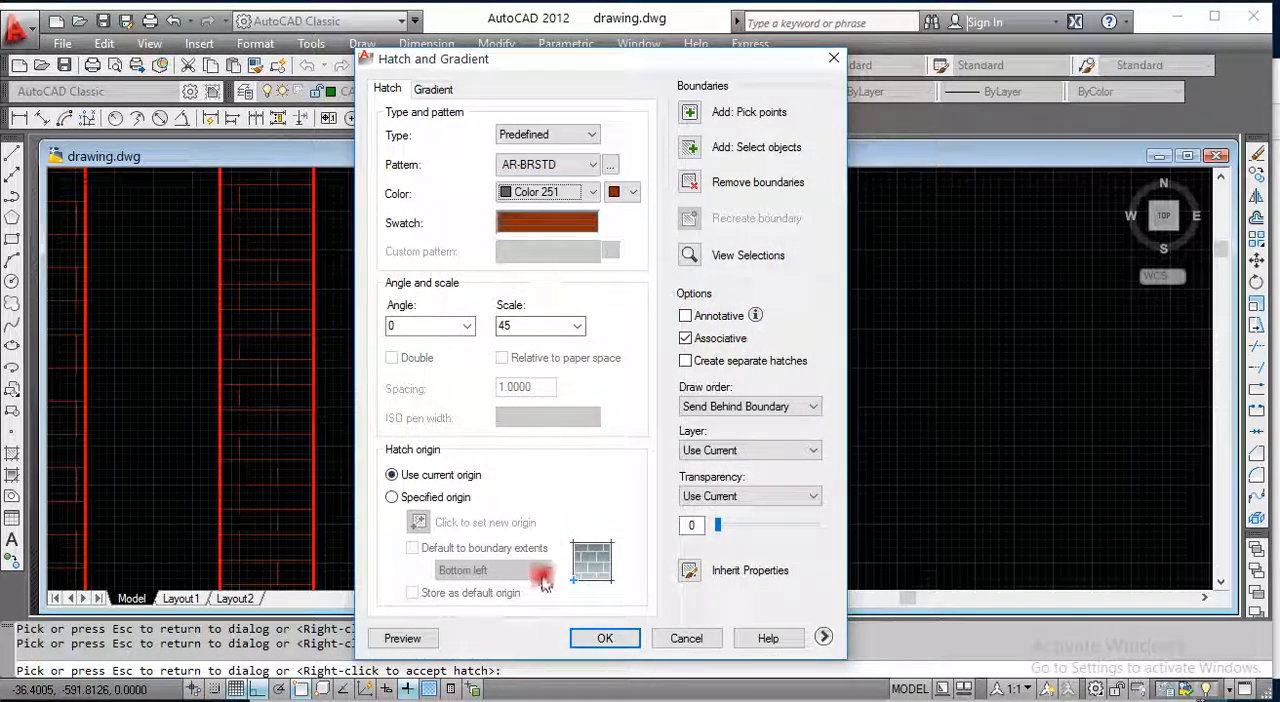
Step: Preview the recolored brick hatch in the fourth rectangle and accept it
left_click(402, 638)
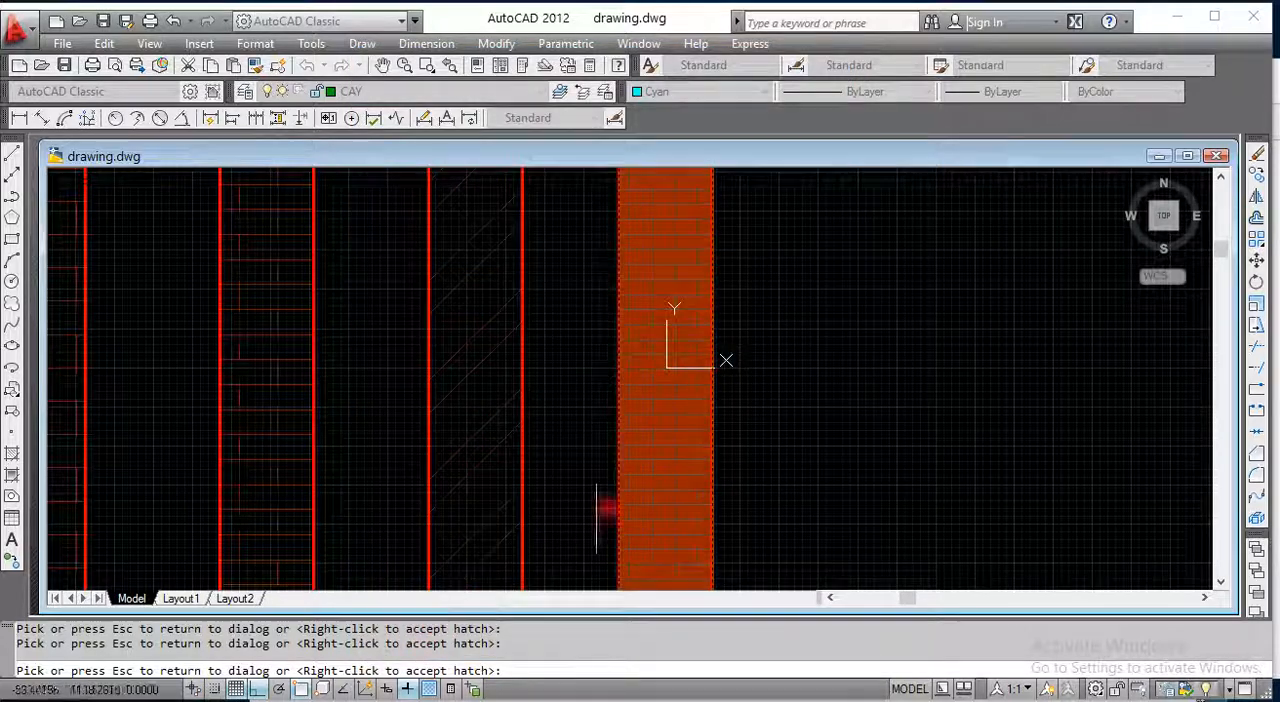
scroll(647, 447, "up", 5)
scroll(600, 444, "down", 4)
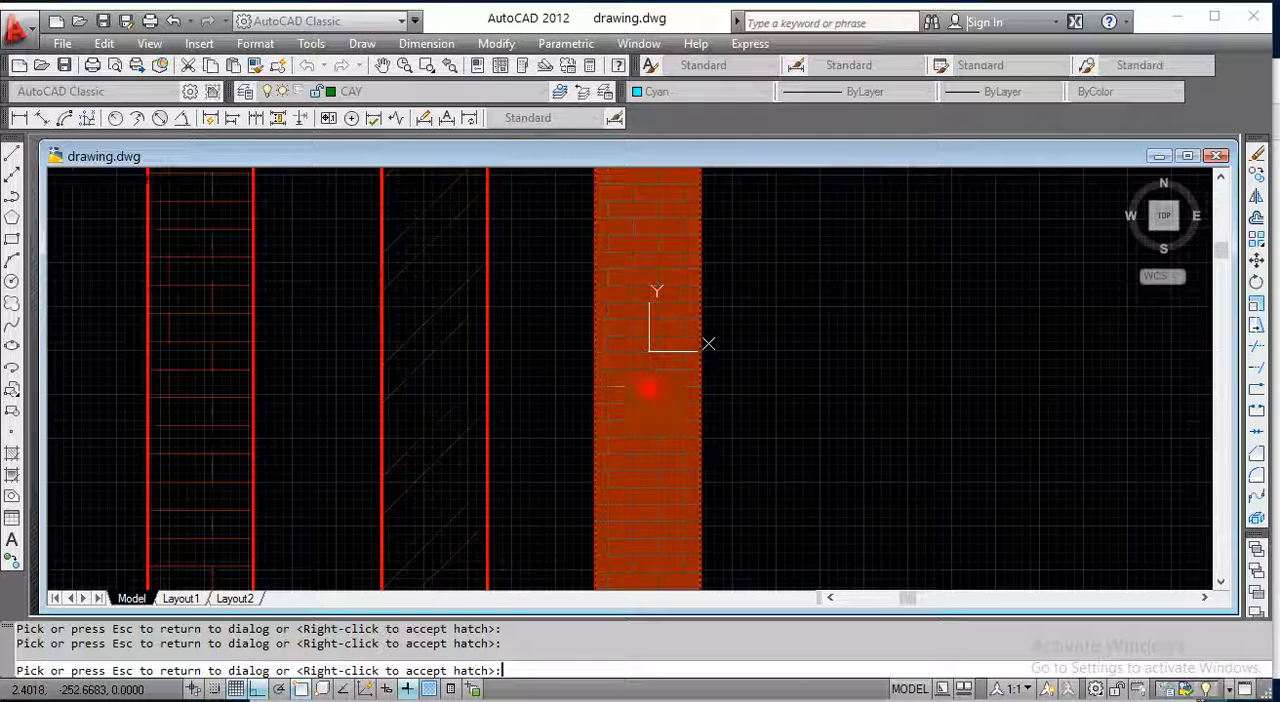
right_click(649, 390)
scroll(649, 365, "down", 7)
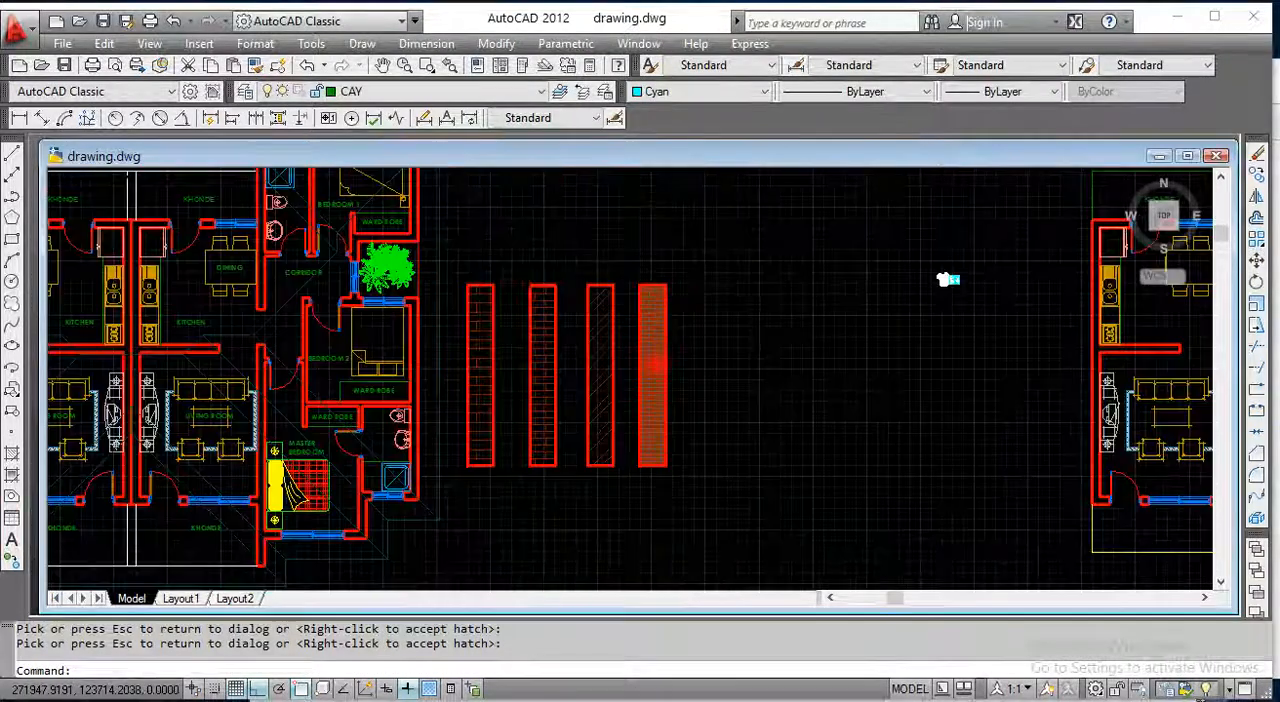
scroll(652, 349, "up", 5)
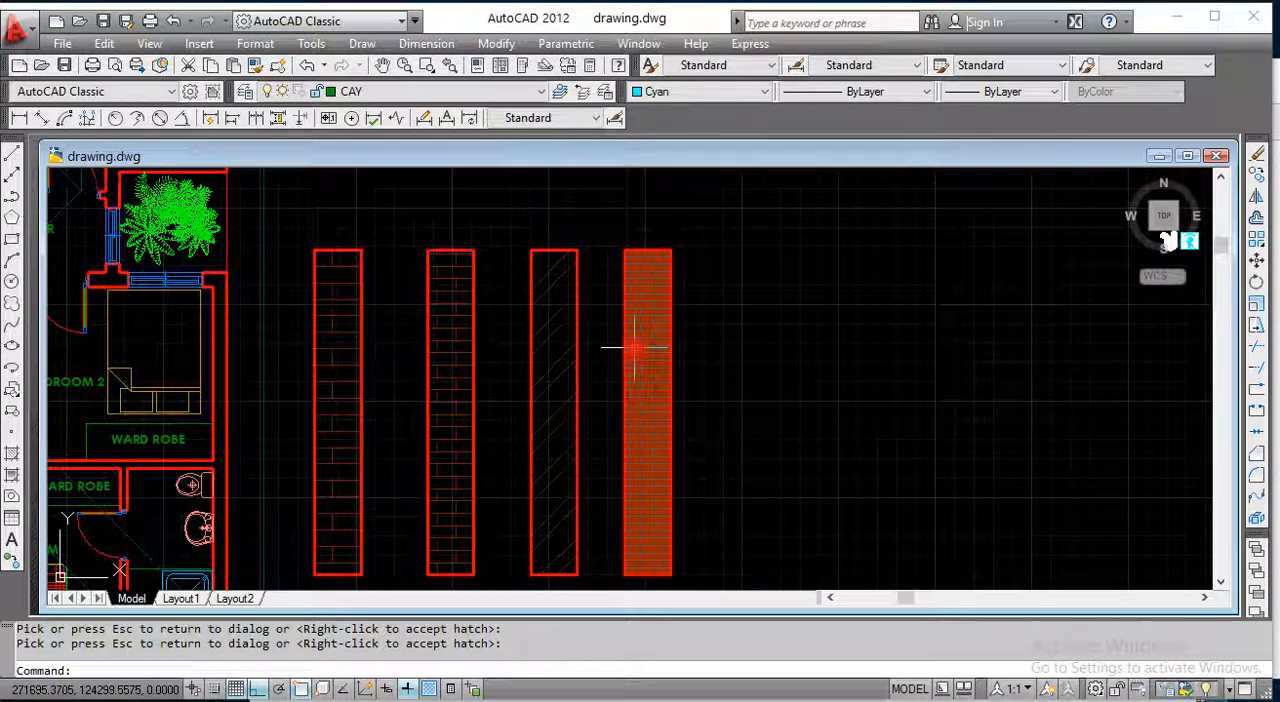